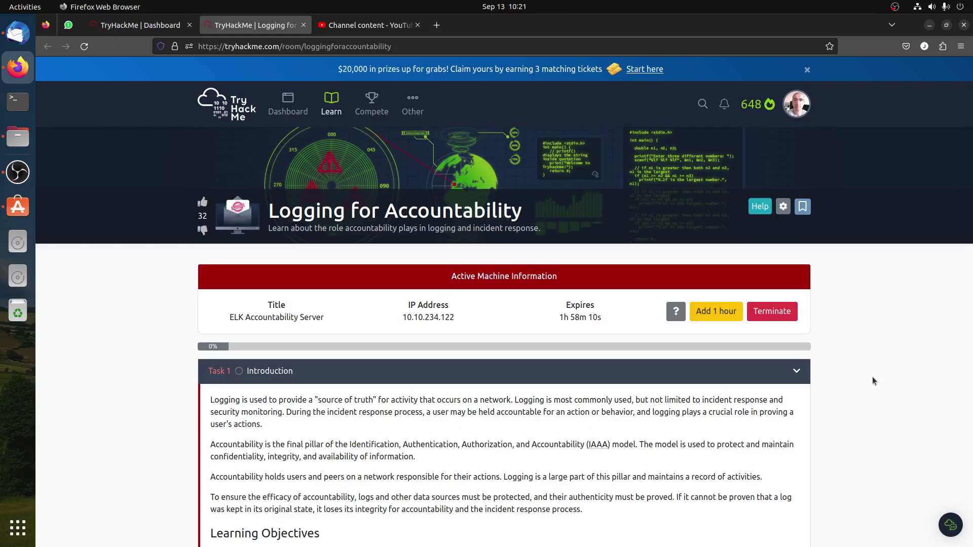
# Read the introduction and mark Task 1 as completed
pyautogui.scroll(-5, 872, 380)
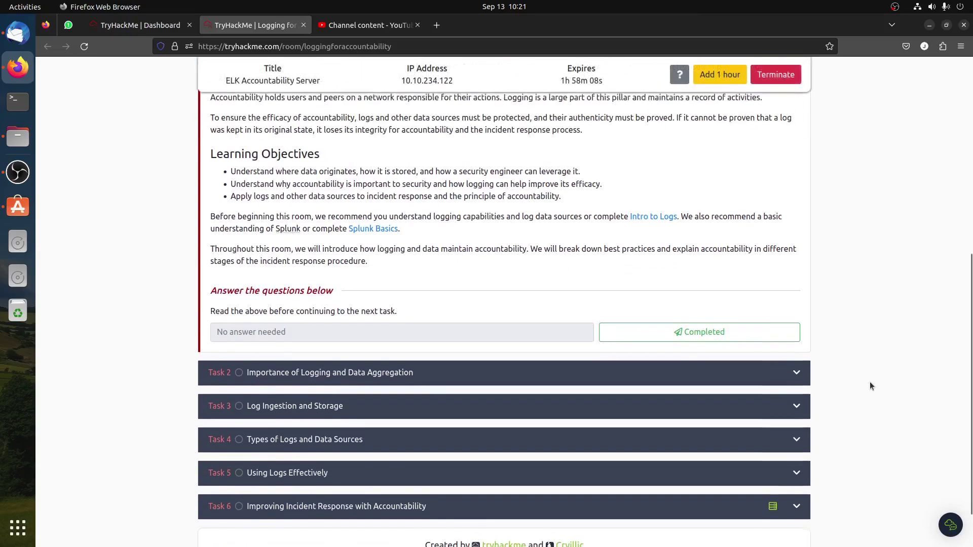
pyautogui.scroll(-2, 870, 382)
pyautogui.moveTo(227, 509); pyautogui.dragTo(294, 509)
pyautogui.scroll(6, 462, 357)
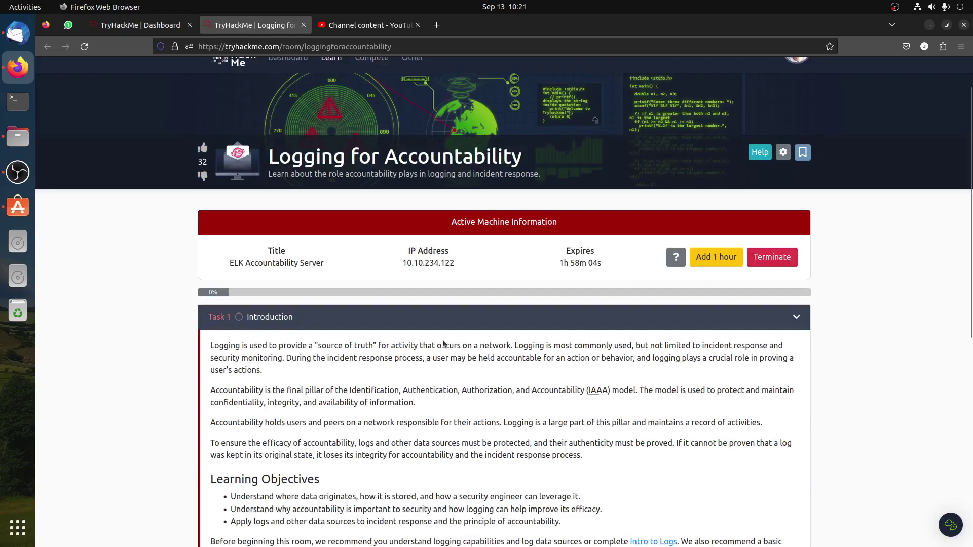
pyautogui.scroll(-1, 444, 344)
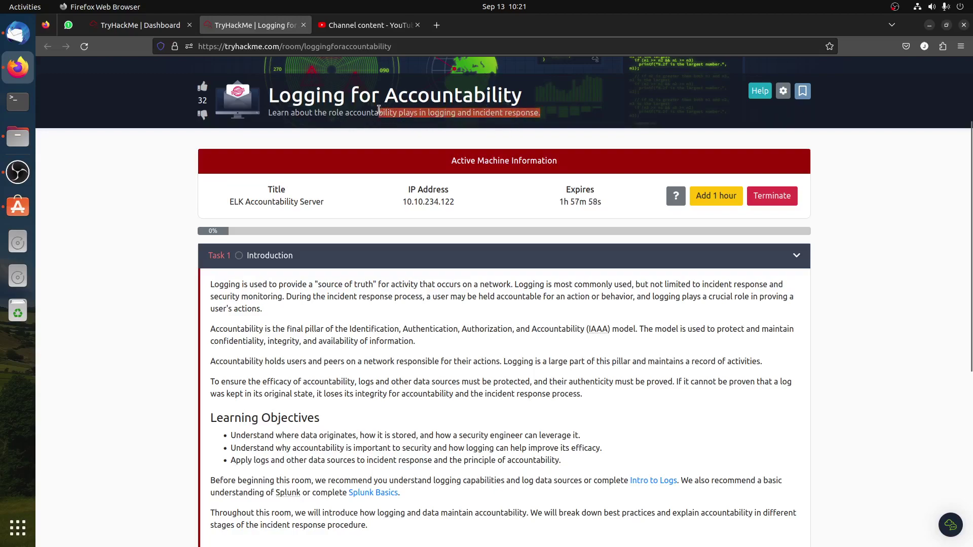
pyautogui.scroll(-4, 451, 420)
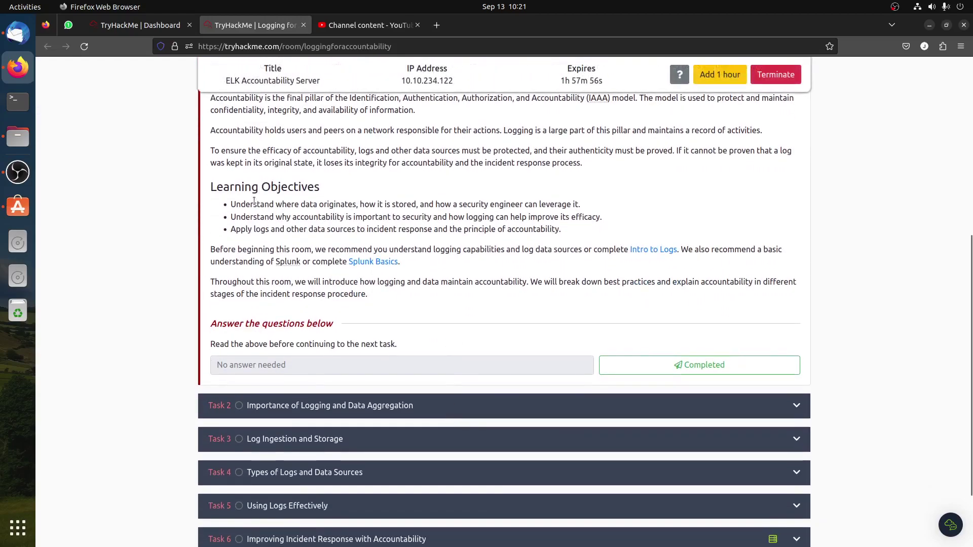
pyautogui.click(709, 369)
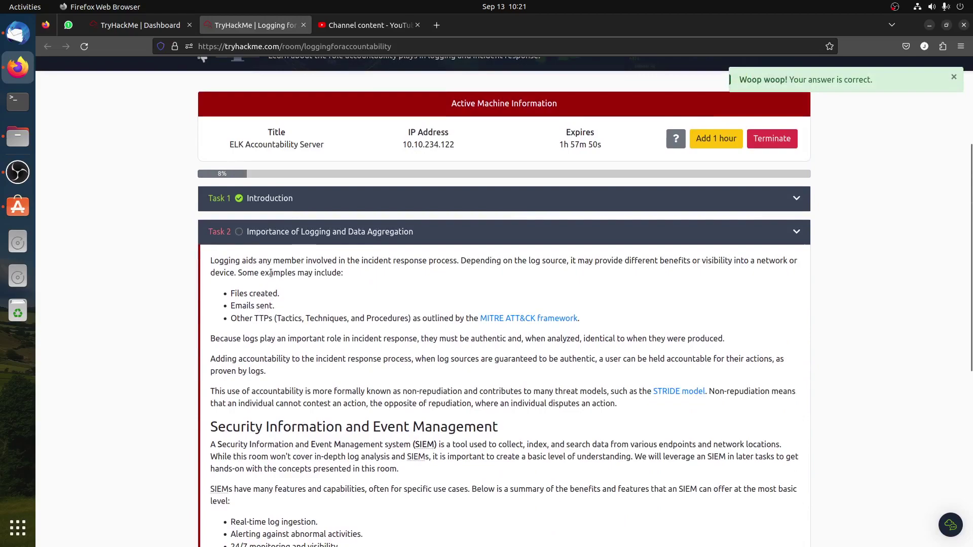
# Read the Task 2 text on log examples, the SIEM definition and SIEM features
pyautogui.moveTo(235, 306); pyautogui.dragTo(364, 331)
pyautogui.scroll(-3, 364, 331)
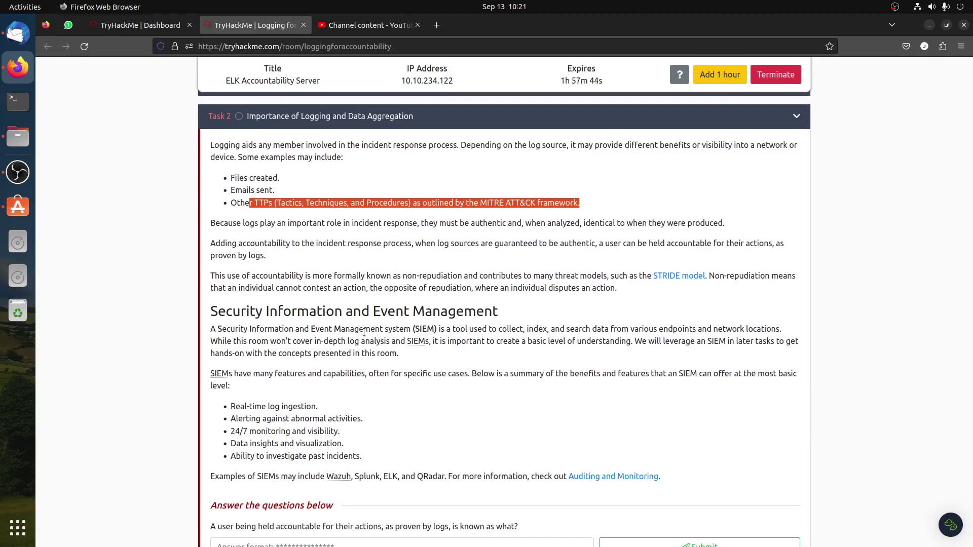
pyautogui.moveTo(445, 329); pyautogui.dragTo(385, 332)
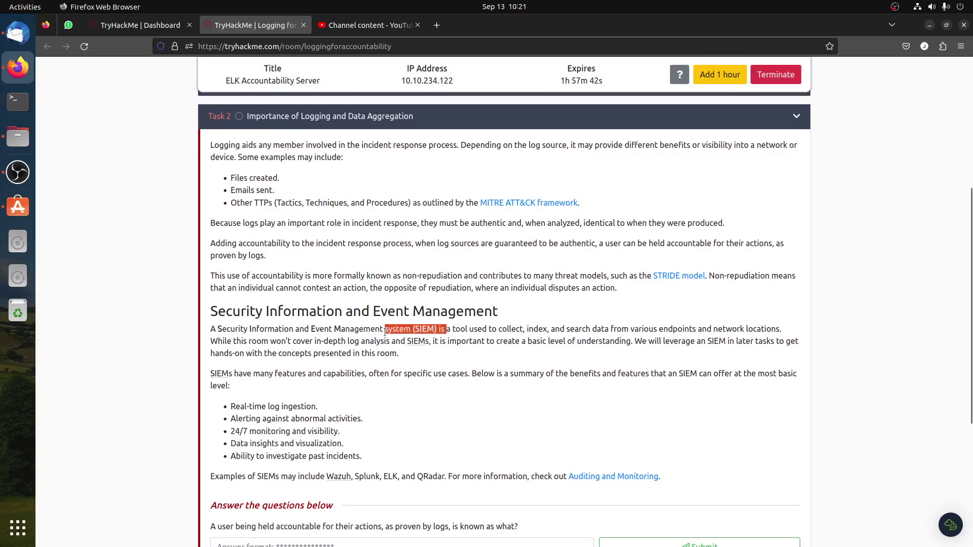
pyautogui.scroll(-3, 385, 332)
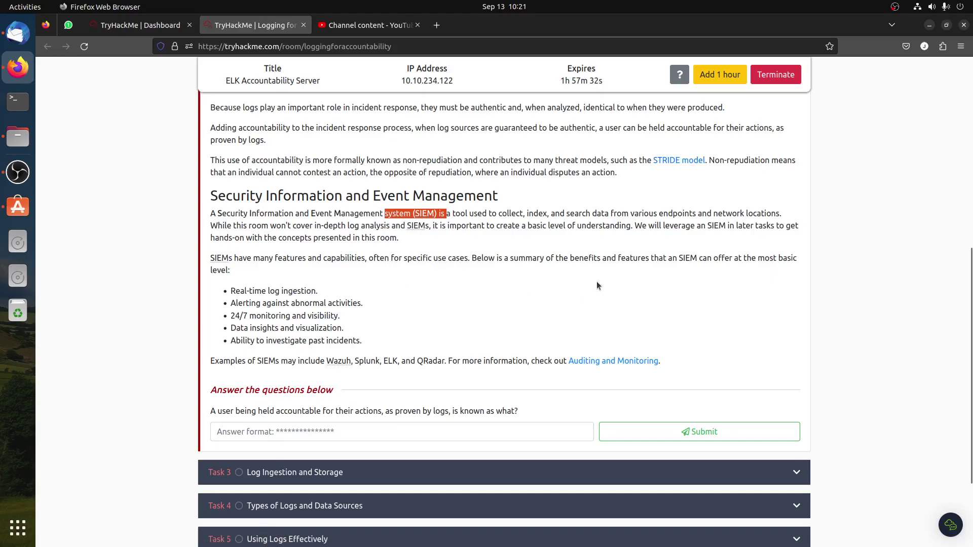
pyautogui.doubleClick(684, 260)
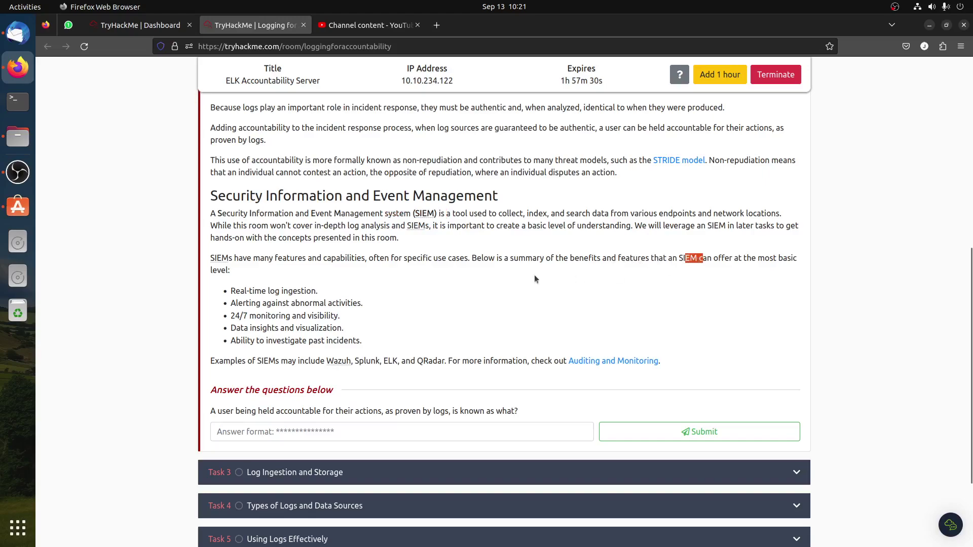
pyautogui.moveTo(308, 238); pyautogui.dragTo(388, 361)
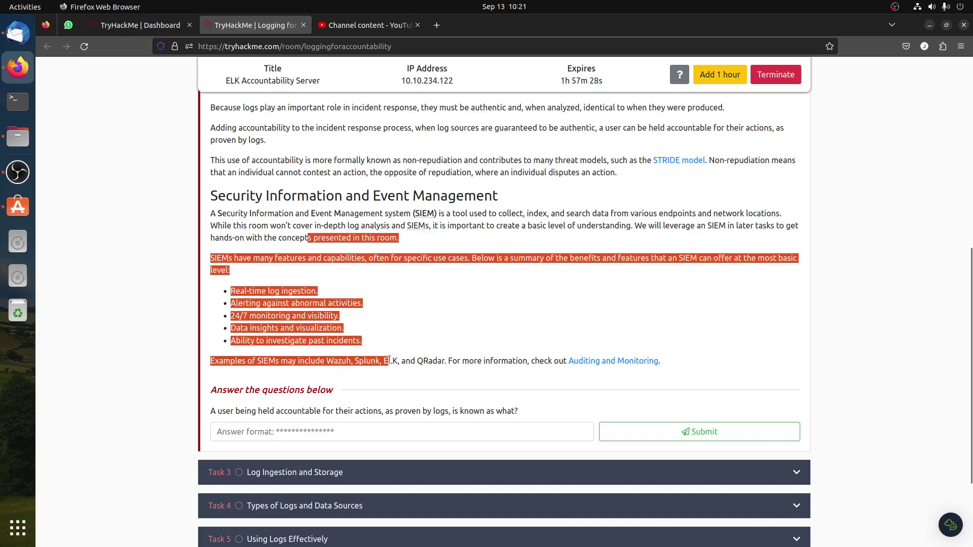
pyautogui.click(387, 357)
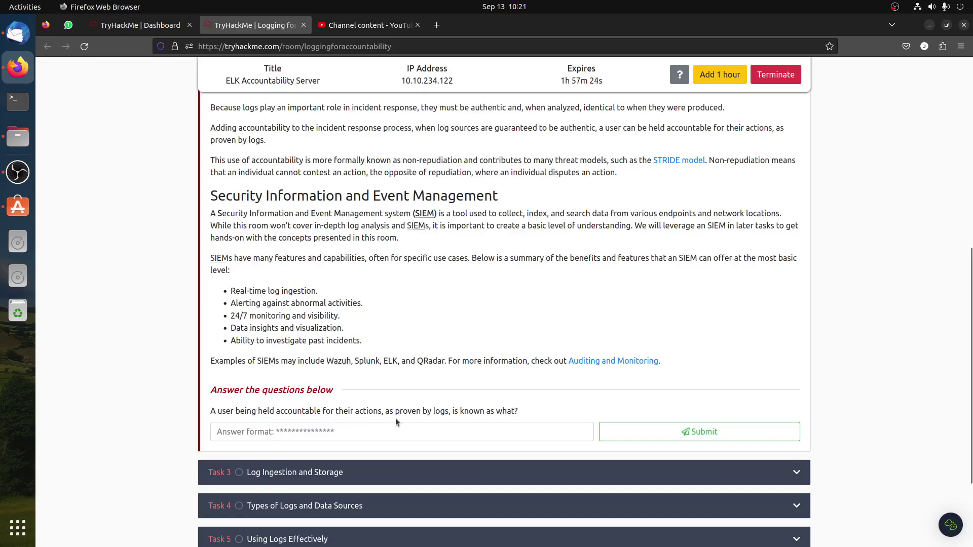
# Answer the Task 2 accountability question with 'Non-repudiation'
pyautogui.moveTo(523, 410); pyautogui.dragTo(305, 399)
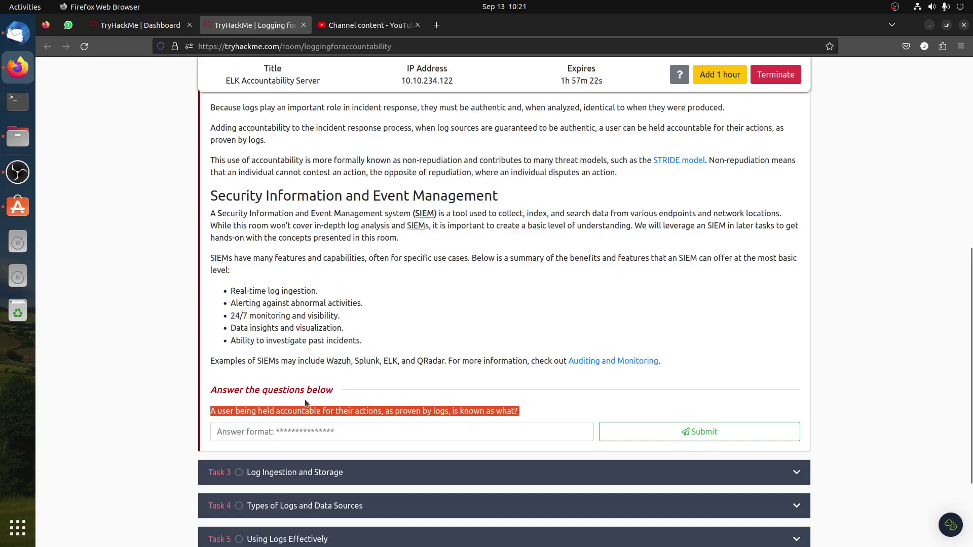
pyautogui.click(684, 297)
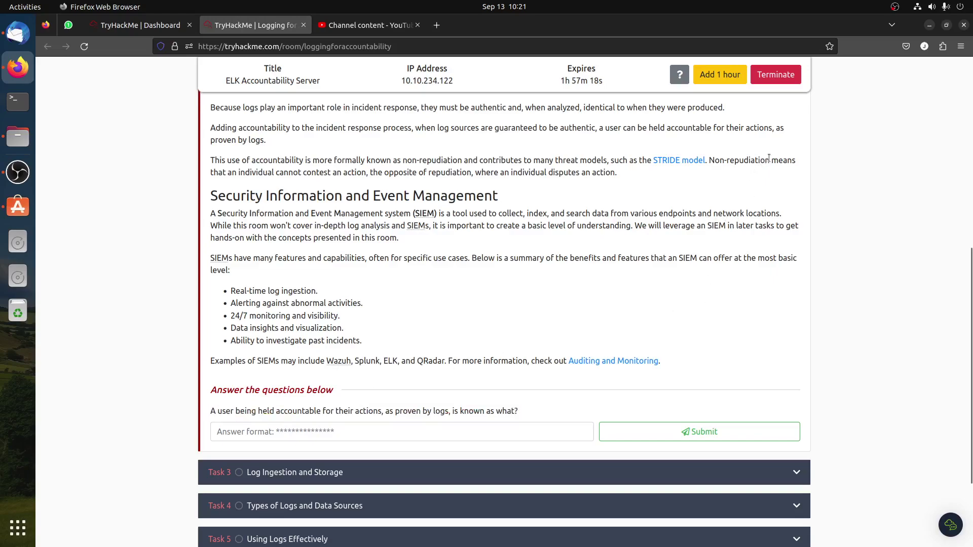
pyautogui.moveTo(769, 160); pyautogui.dragTo(709, 160)
pyautogui.hotkey('ctrl', 'c')
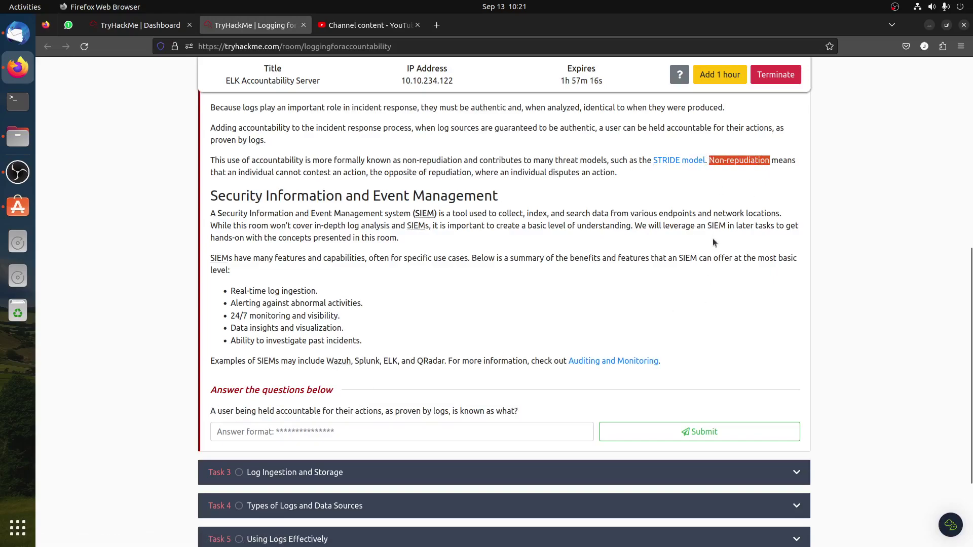
pyautogui.click(434, 432)
pyautogui.hotkey('ctrl', 'v')
pyautogui.click(690, 433)
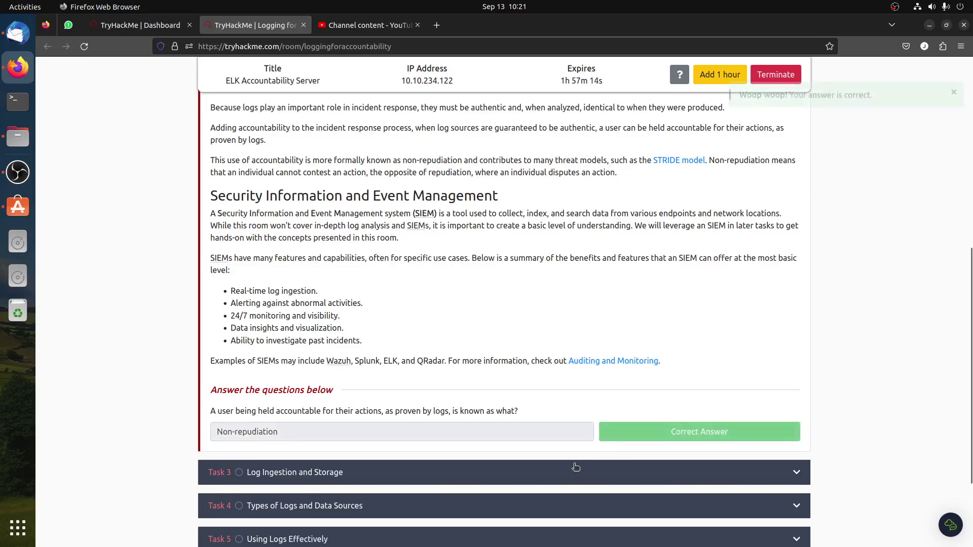
pyautogui.scroll(-3, 466, 307)
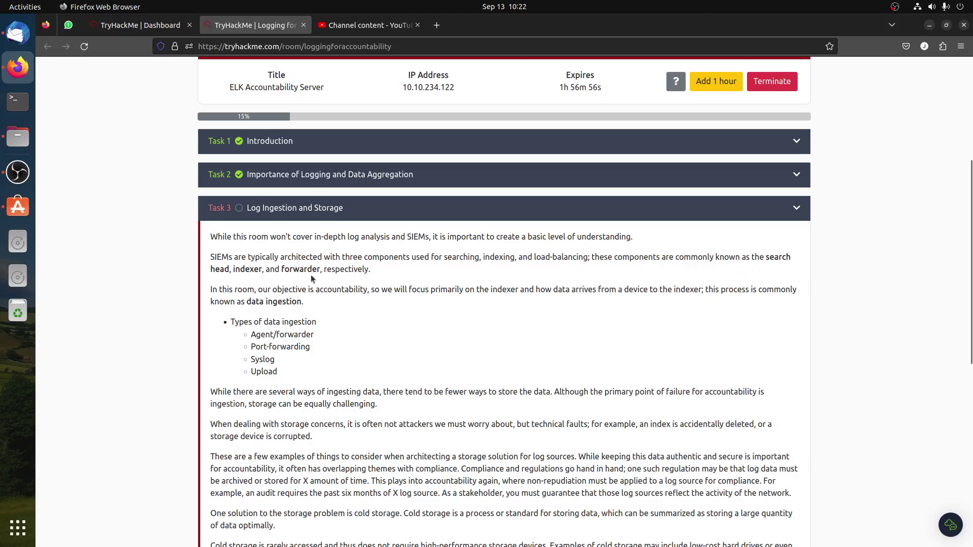
pyautogui.scroll(-2, 311, 274)
pyautogui.moveTo(255, 218); pyautogui.dragTo(314, 220)
pyautogui.scroll(-1, 298, 286)
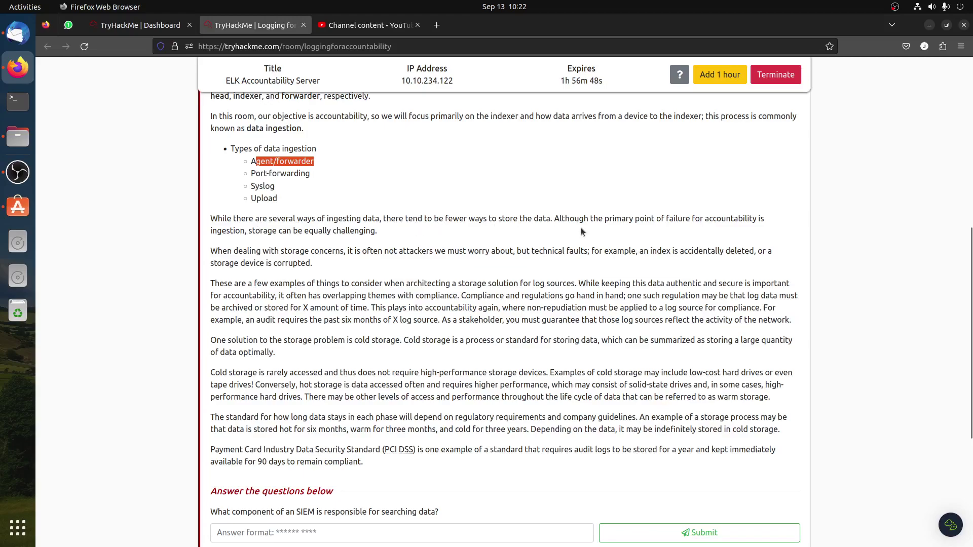
pyautogui.scroll(-2, 582, 231)
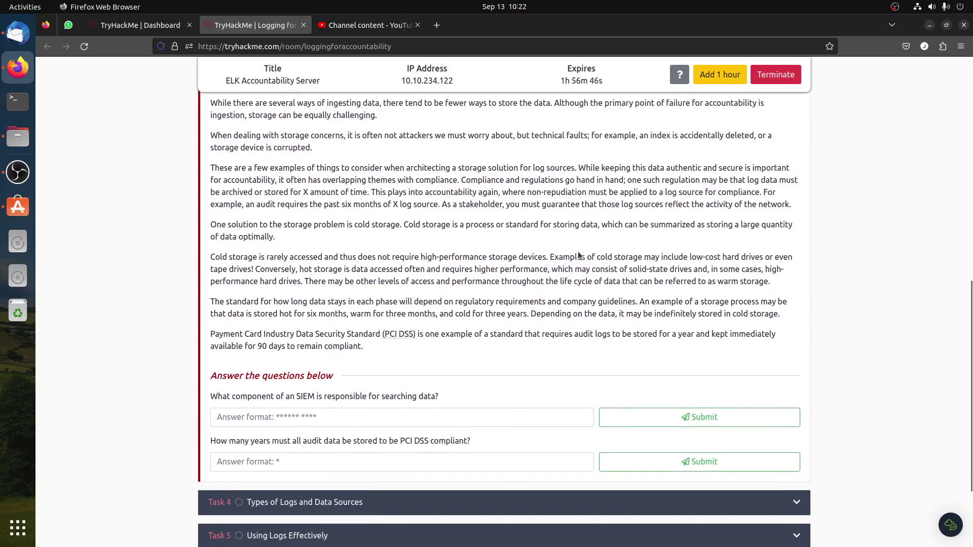
pyautogui.moveTo(404, 225); pyautogui.dragTo(465, 223)
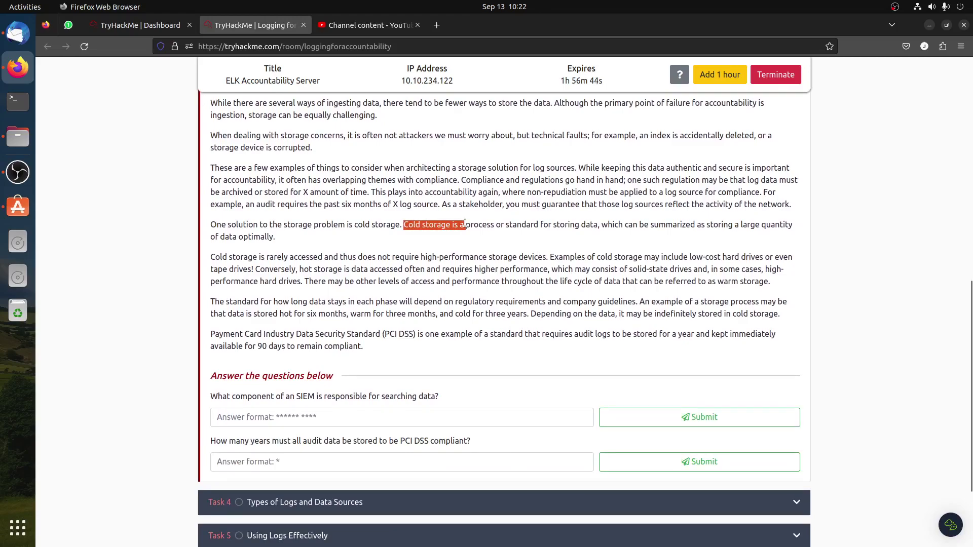
pyautogui.moveTo(273, 259); pyautogui.dragTo(426, 257)
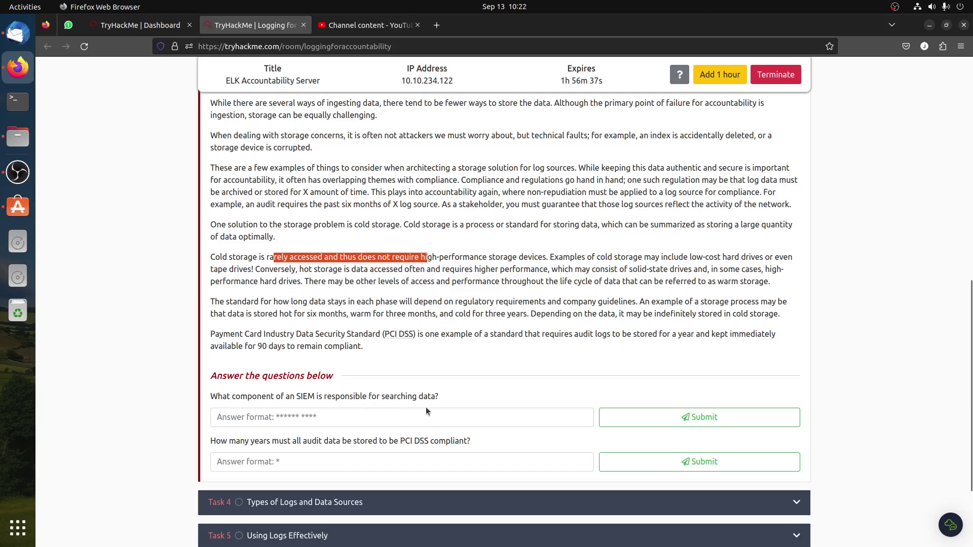
pyautogui.scroll(7, 448, 381)
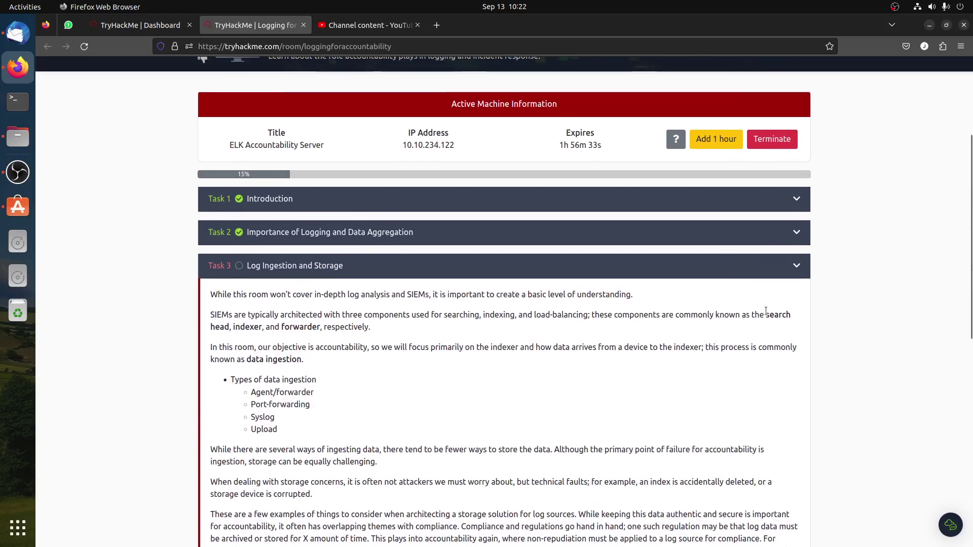
pyautogui.moveTo(765, 311); pyautogui.dragTo(230, 328)
pyautogui.click(575, 335)
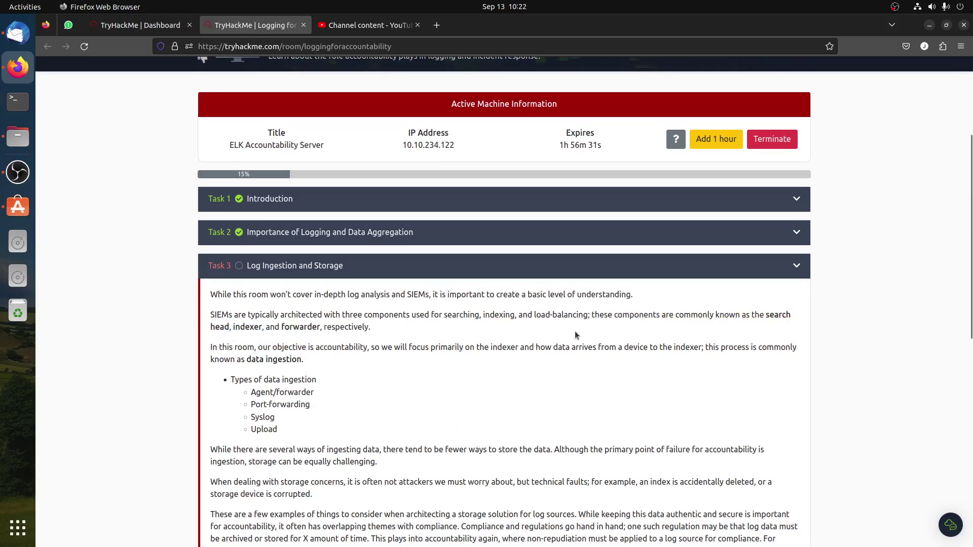
pyautogui.moveTo(765, 315); pyautogui.dragTo(227, 327)
pyautogui.hotkey('ctrl', 'c')
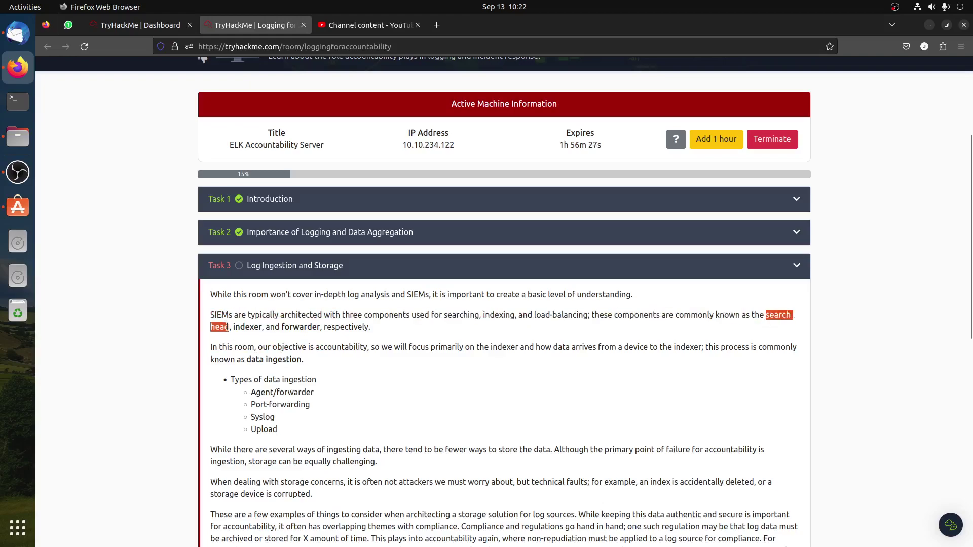
# Submit 'search head' as the component used for searching data
pyautogui.scroll(-10, 230, 327)
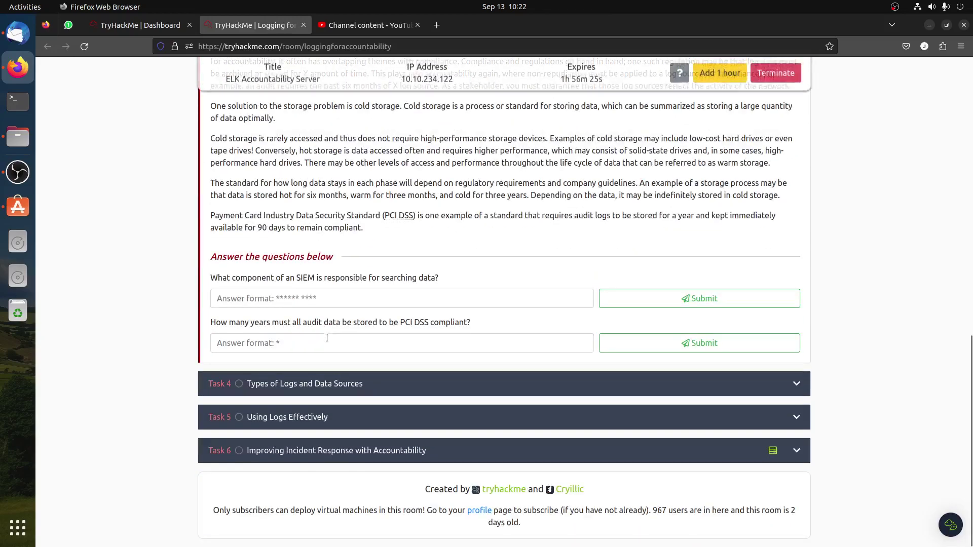
pyautogui.middleClick(324, 298)
pyautogui.click(697, 299)
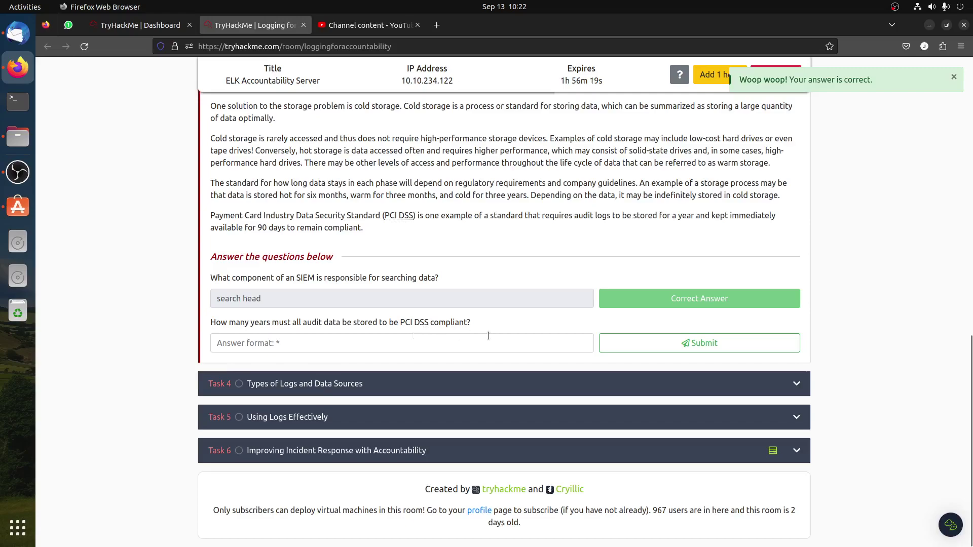
# Answer the PCI DSS audit log retention question with 1 year
pyautogui.scroll(2, 488, 336)
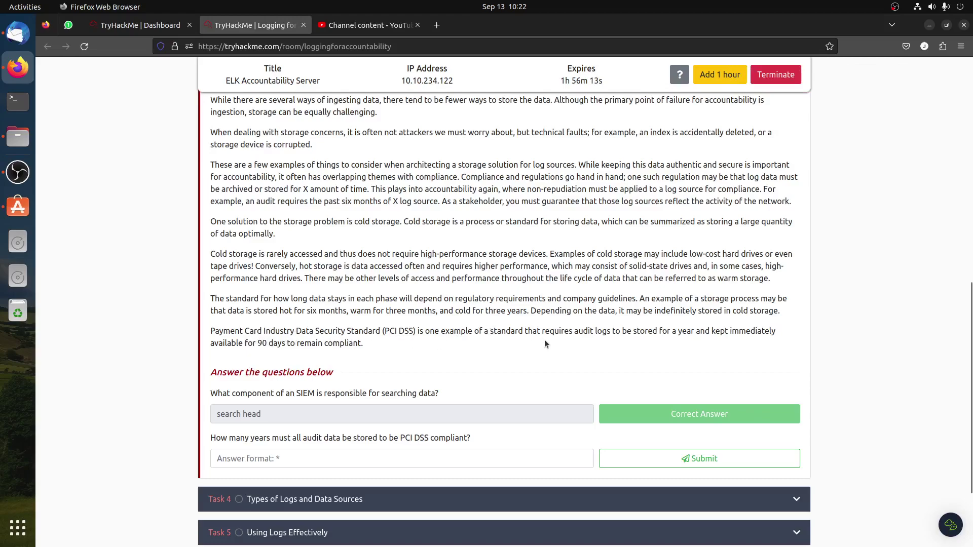
pyautogui.moveTo(564, 331); pyautogui.dragTo(609, 330)
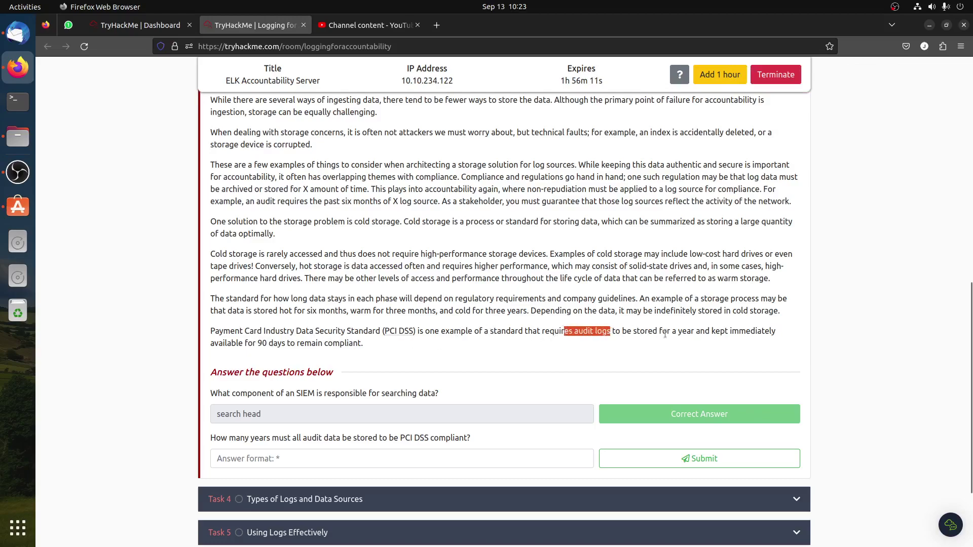
pyautogui.moveTo(678, 331); pyautogui.dragTo(720, 331)
pyautogui.click(430, 456)
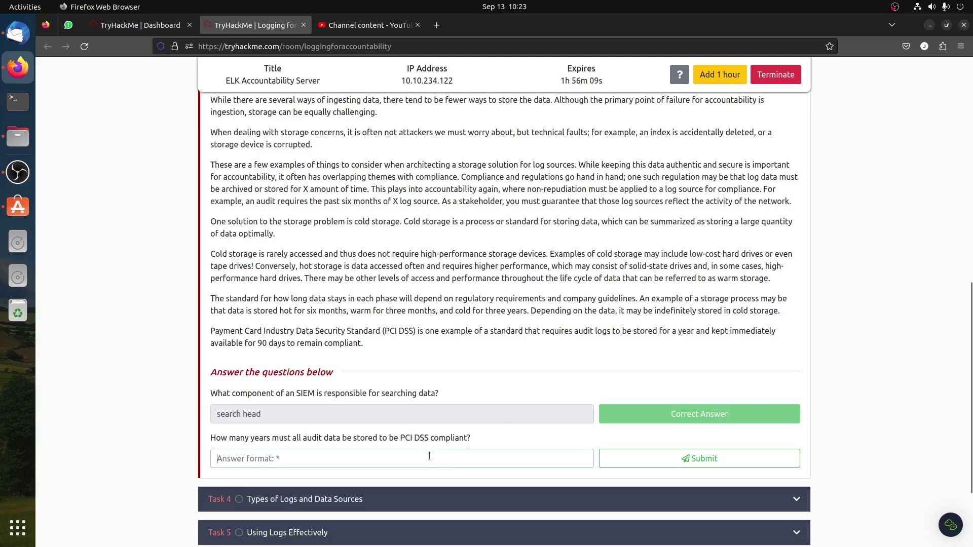
pyautogui.write('1')
pyautogui.click(608, 459)
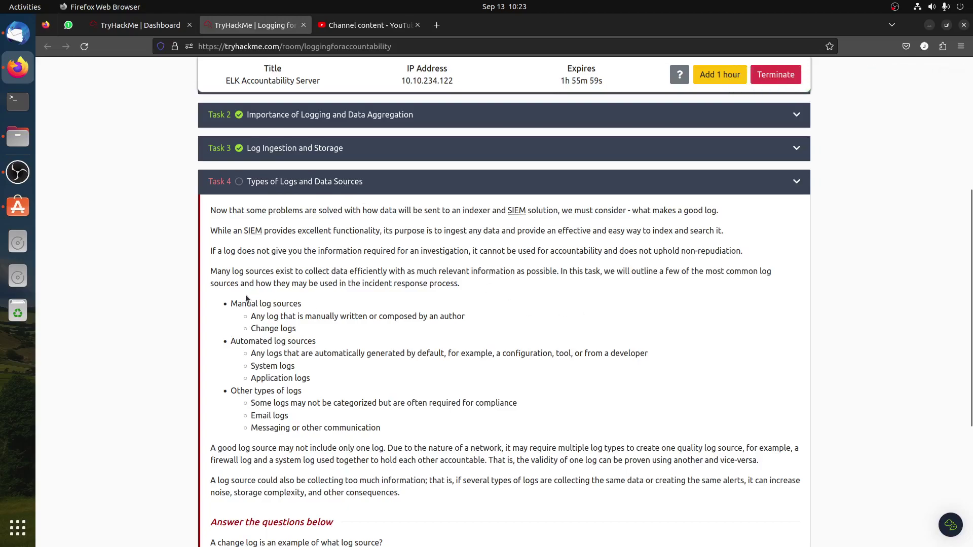
# Answer the change log source question with 'Manual'
pyautogui.moveTo(231, 305); pyautogui.dragTo(275, 304)
pyautogui.moveTo(240, 341); pyautogui.dragTo(351, 353)
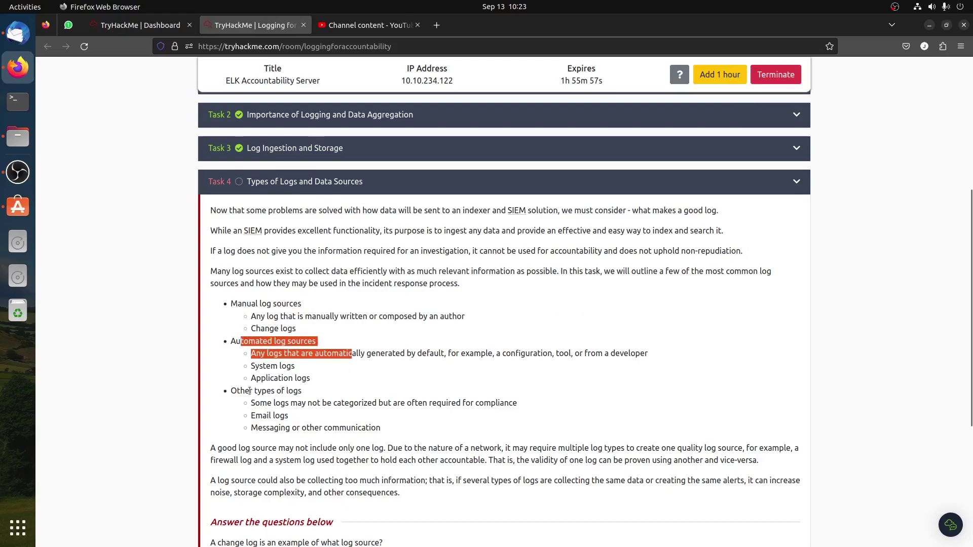
pyautogui.moveTo(241, 390); pyautogui.dragTo(331, 394)
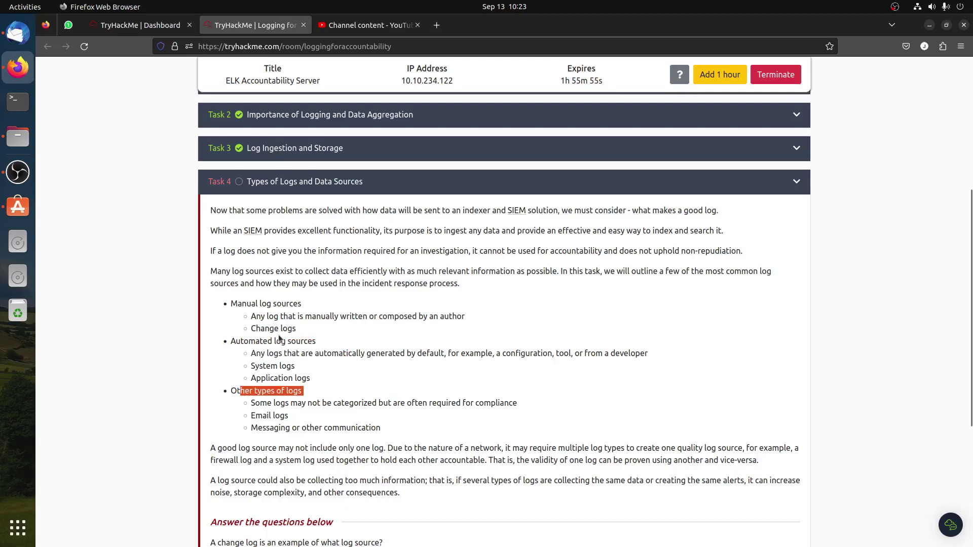
pyautogui.scroll(-2, 396, 327)
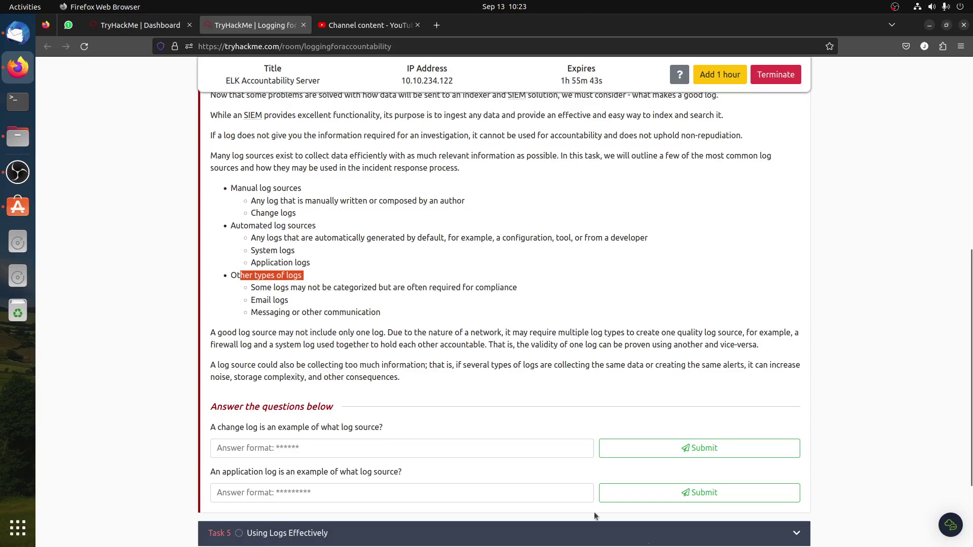
pyautogui.scroll(-3, 596, 515)
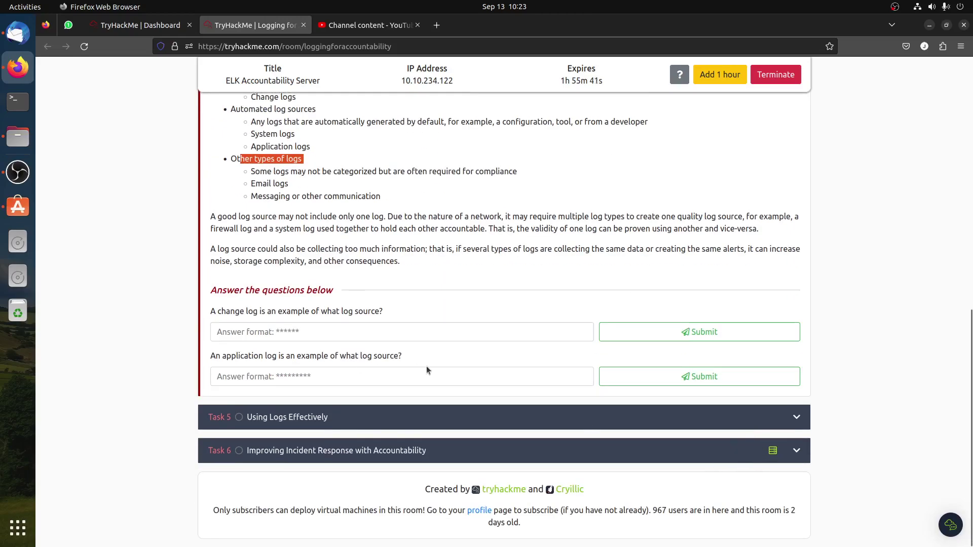
pyautogui.click(485, 294)
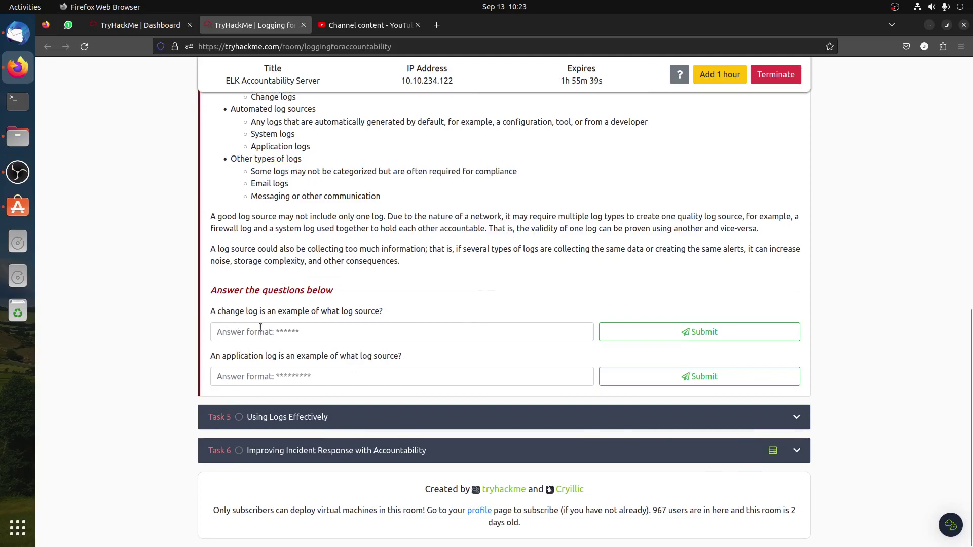
pyautogui.scroll(3, 381, 332)
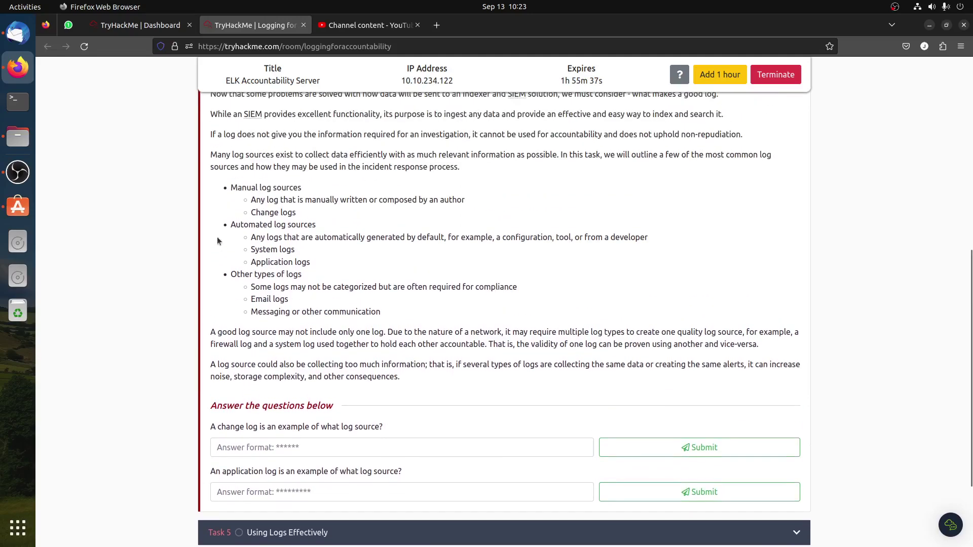
pyautogui.moveTo(256, 213); pyautogui.dragTo(297, 213)
pyautogui.doubleClick(244, 188)
pyautogui.hotkey('ctrl', 'c')
pyautogui.click(250, 446)
pyautogui.hotkey('ctrl', 'v')
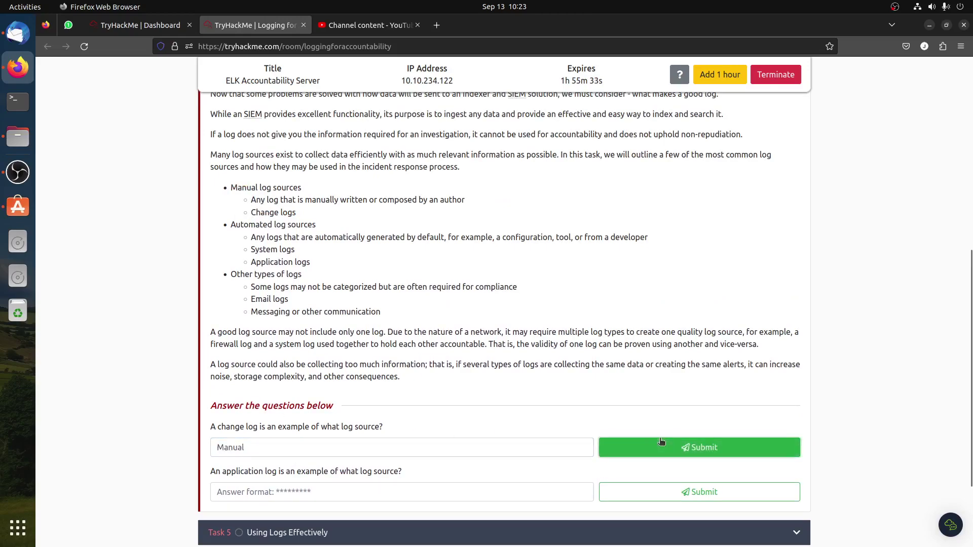
pyautogui.press('Return')
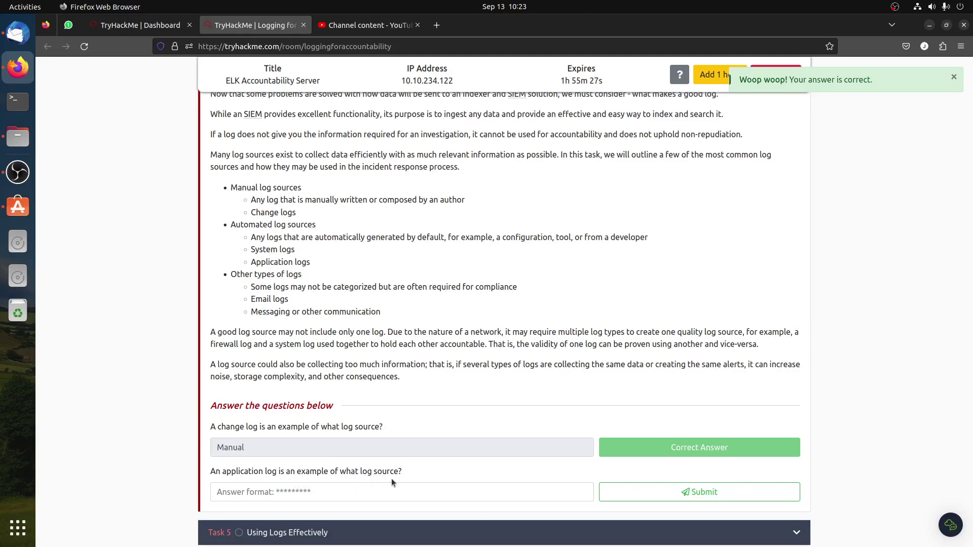
# Answer the application log source question with 'Automated'
pyautogui.moveTo(321, 273); pyautogui.dragTo(250, 248)
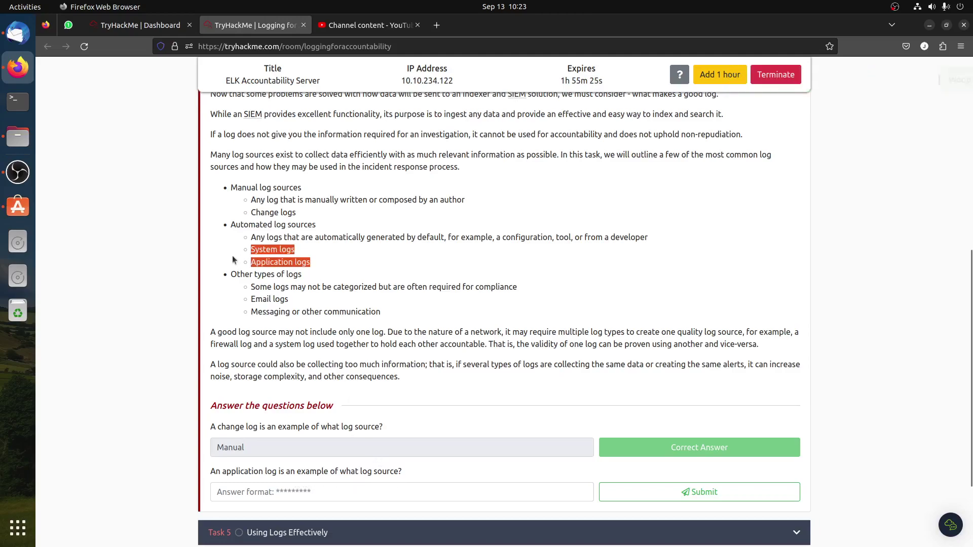
pyautogui.doubleClick(239, 224)
pyautogui.hotkey('ctrl', 'c')
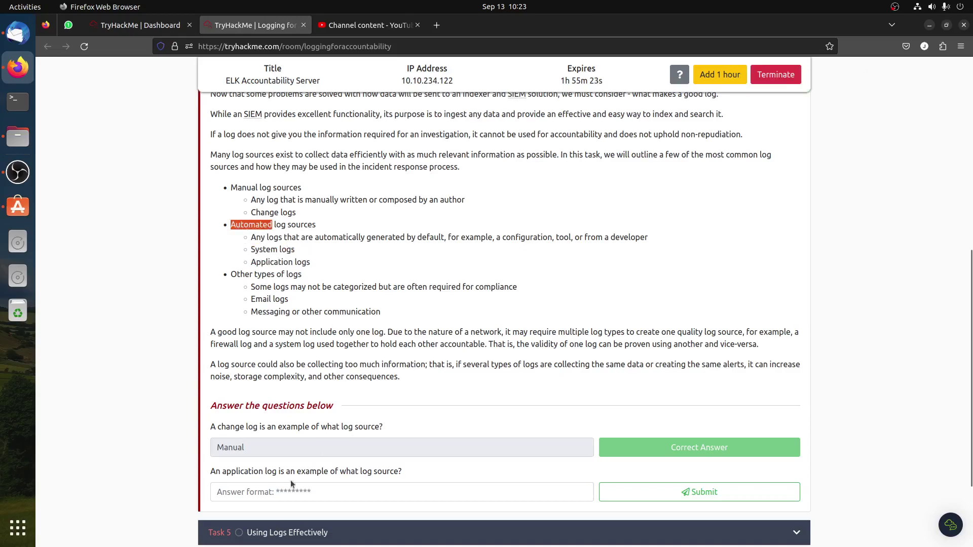
pyautogui.click(310, 492)
pyautogui.hotkey('ctrl', 'v')
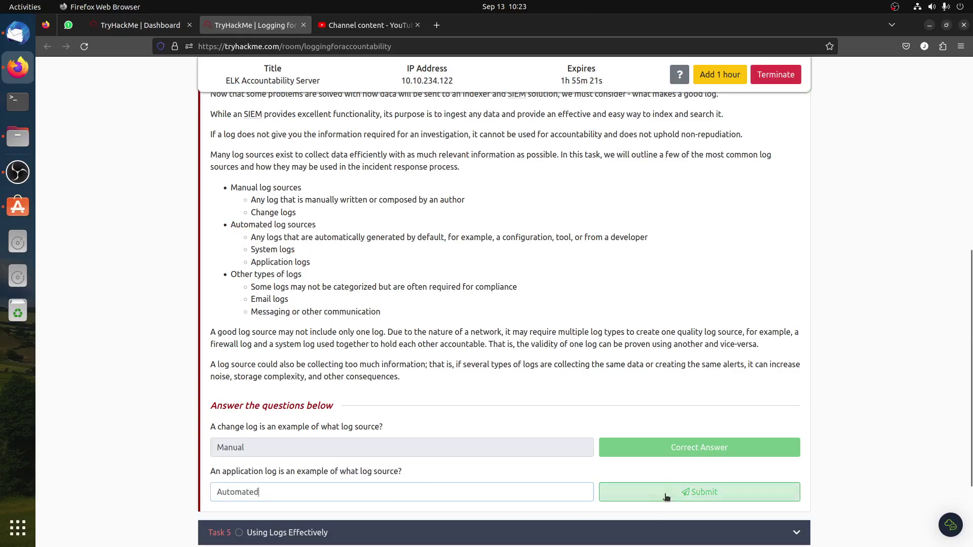
pyautogui.click(662, 491)
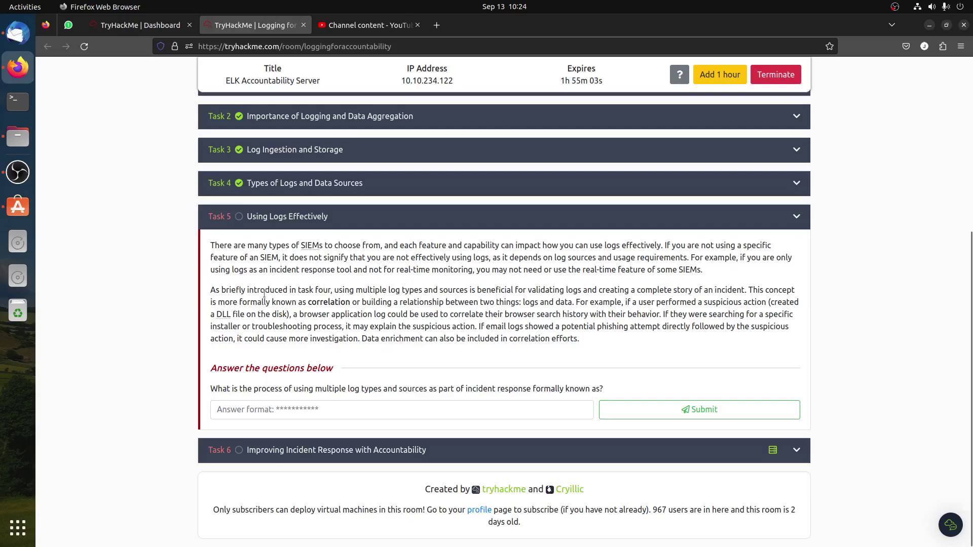
# Read the Task 5 paragraph on combining log types and select the word 'correlation'
pyautogui.moveTo(264, 294); pyautogui.dragTo(344, 293)
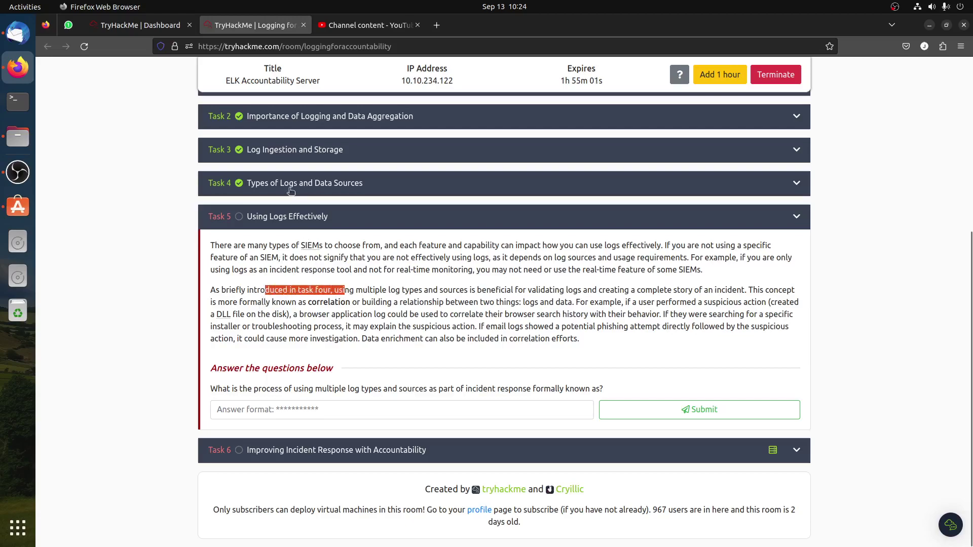
pyautogui.click(366, 309)
pyautogui.moveTo(339, 291); pyautogui.dragTo(471, 293)
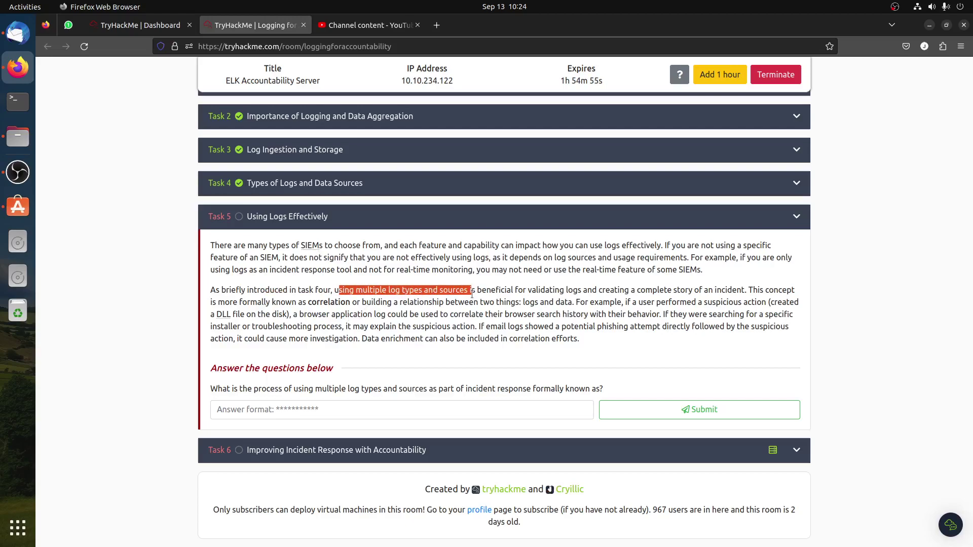
pyautogui.moveTo(572, 290); pyautogui.dragTo(749, 289)
pyautogui.click(757, 287)
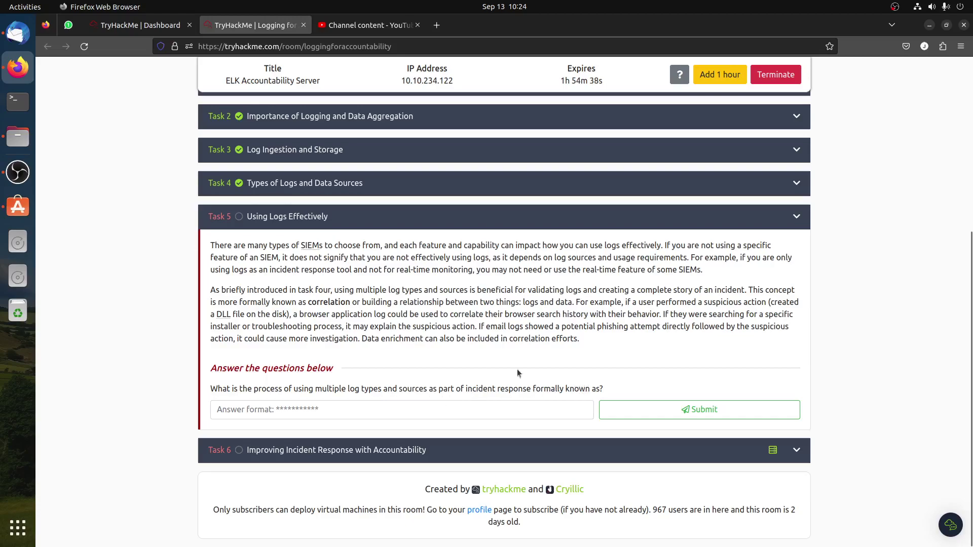
pyautogui.doubleClick(334, 303)
pyautogui.hotkey('ctrl', 'c')
# Submit 'correlation' as the Task 5 answer
pyautogui.click(390, 410)
pyautogui.hotkey('ctrl', 'v')
pyautogui.click(740, 408)
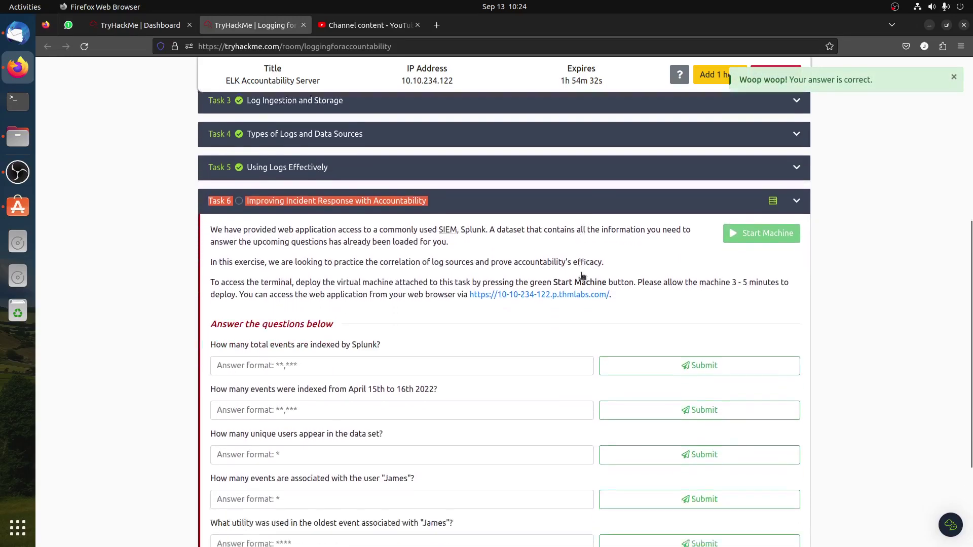
# Open the Task 6 Splunk web application link in a new tab and view it
pyautogui.rightClick(515, 233)
pyautogui.click(539, 239)
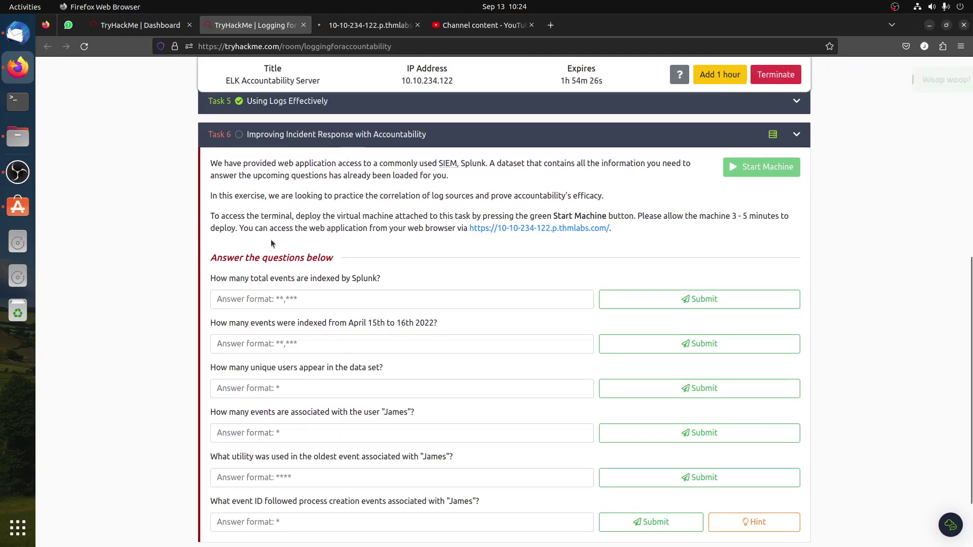
pyautogui.moveTo(484, 163); pyautogui.dragTo(457, 163)
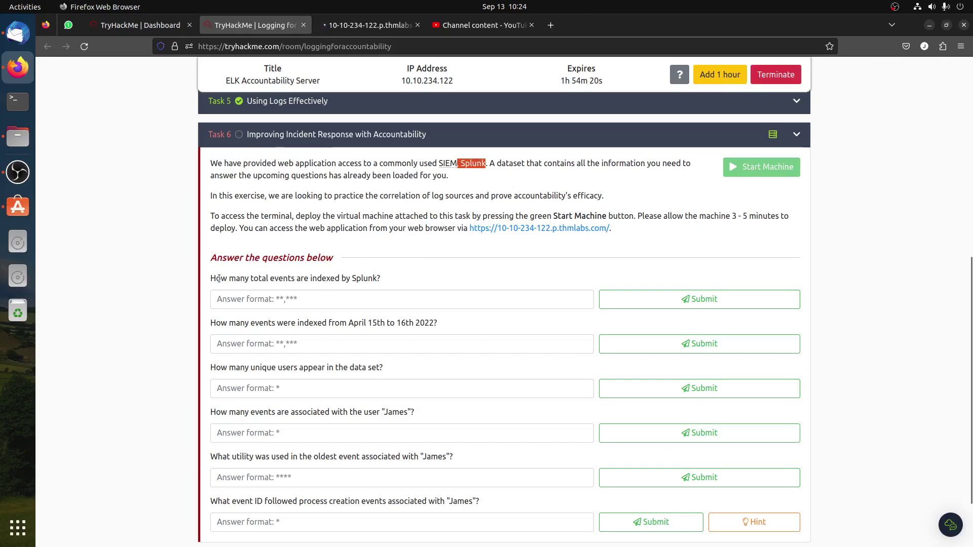
pyautogui.click(346, 25)
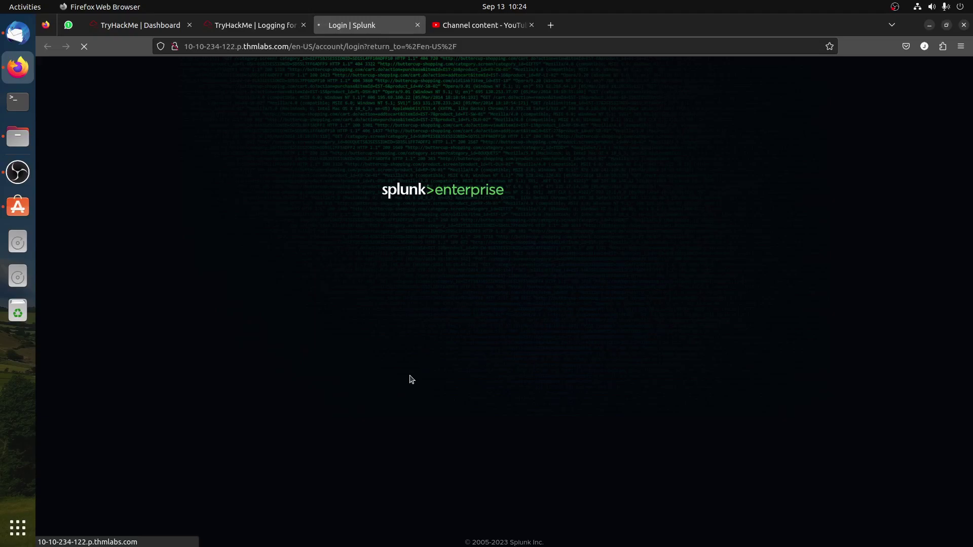
# Review the Task 6 questions on total events, April 15th–16th events and unique users
pyautogui.click(255, 25)
pyautogui.scroll(-1, 450, 382)
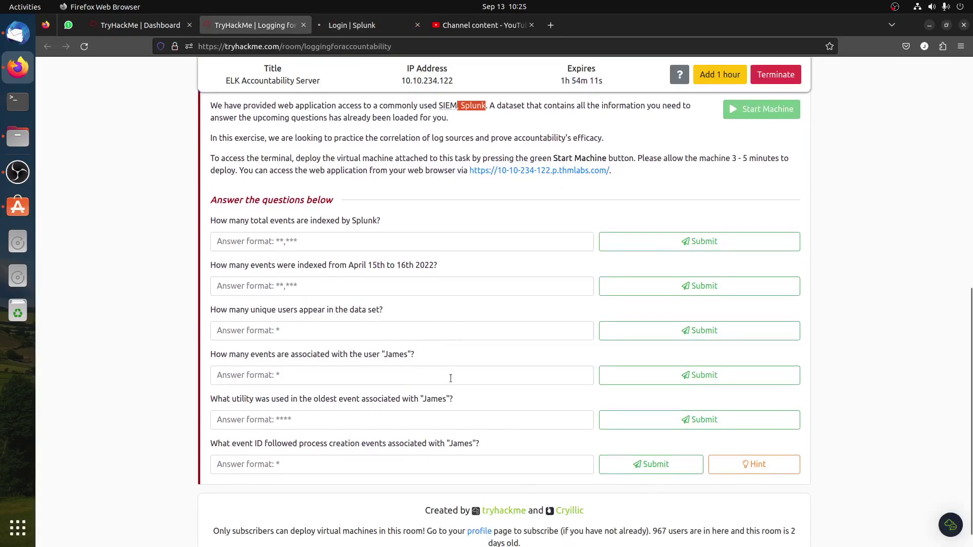
pyautogui.click(355, 25)
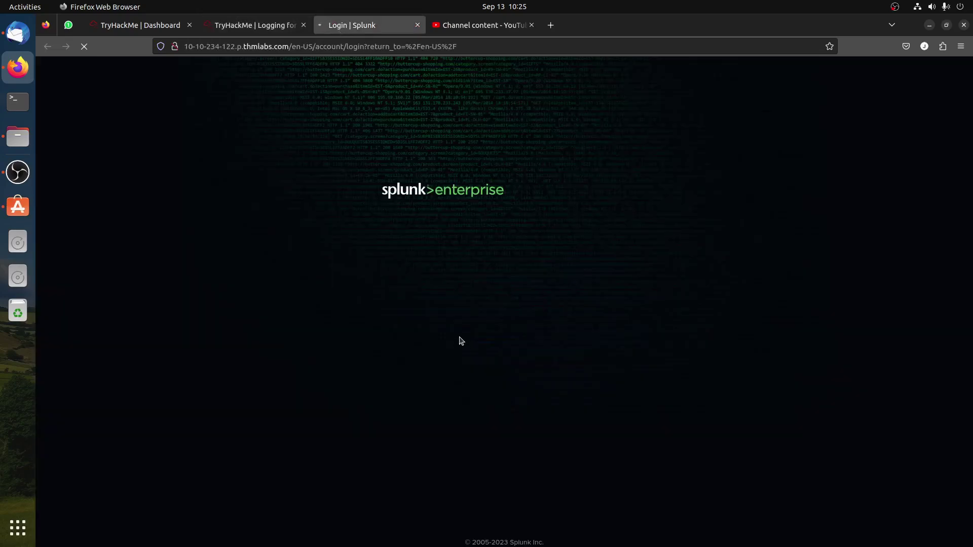
pyautogui.click(255, 25)
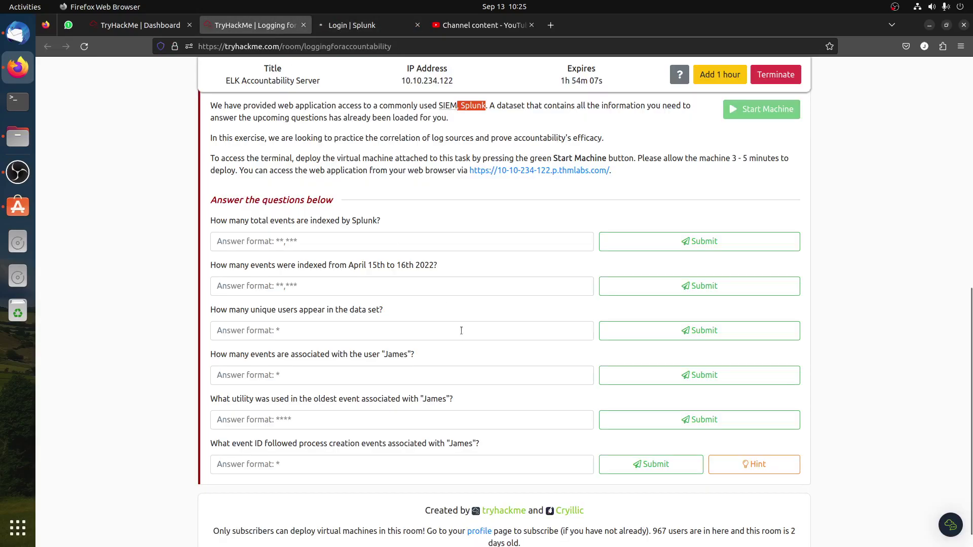
pyautogui.scroll(3, 458, 327)
pyautogui.scroll(-2, 253, 363)
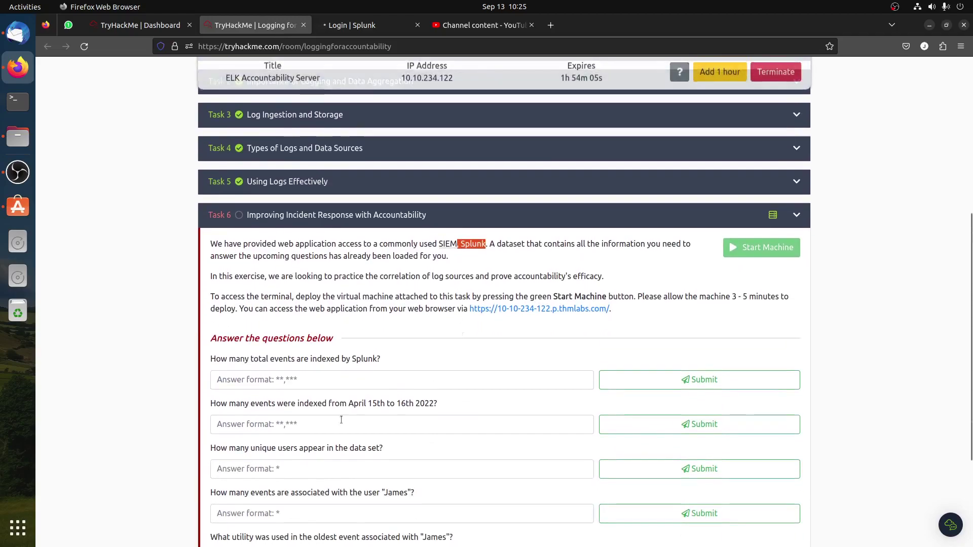
pyautogui.moveTo(254, 361); pyautogui.dragTo(429, 364)
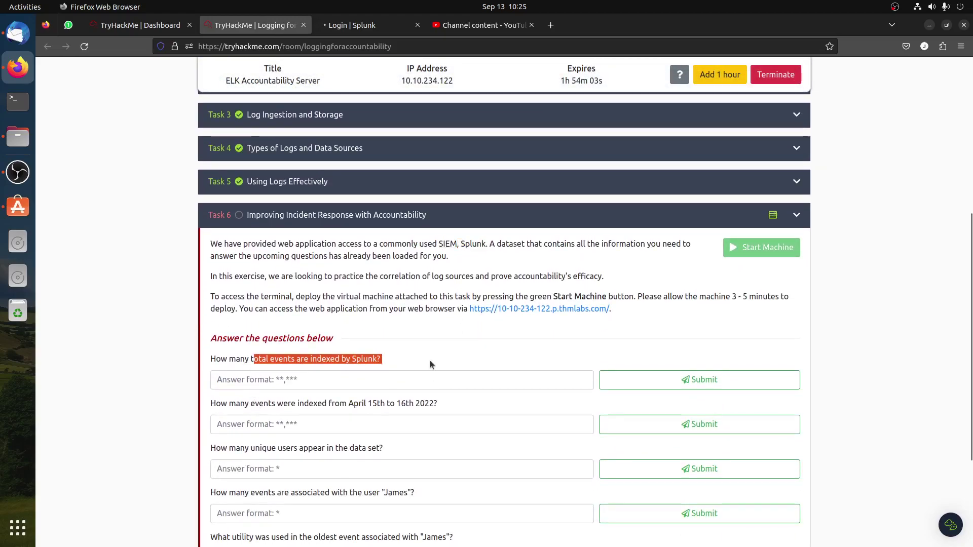
pyautogui.scroll(-2, 429, 360)
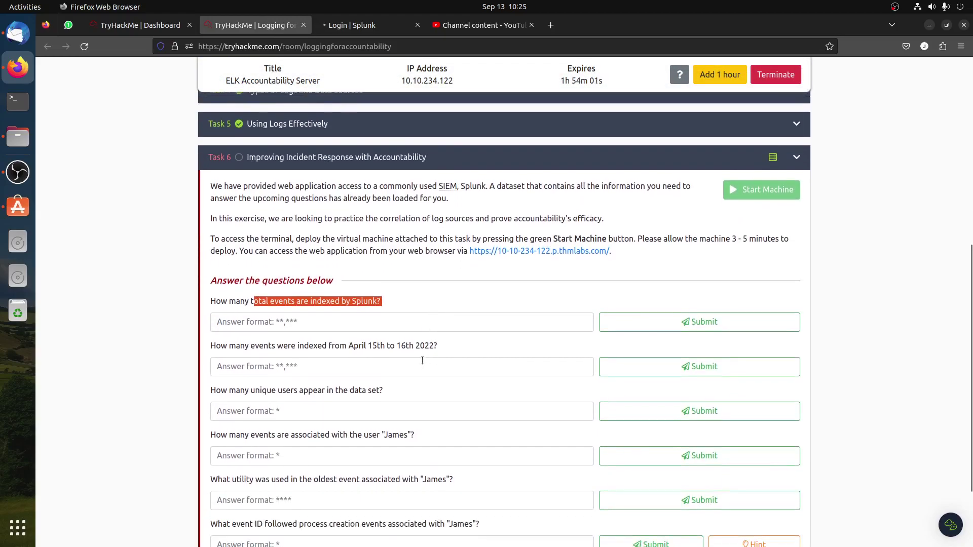
pyautogui.moveTo(439, 347); pyautogui.dragTo(353, 348)
pyautogui.moveTo(383, 391); pyautogui.dragTo(339, 386)
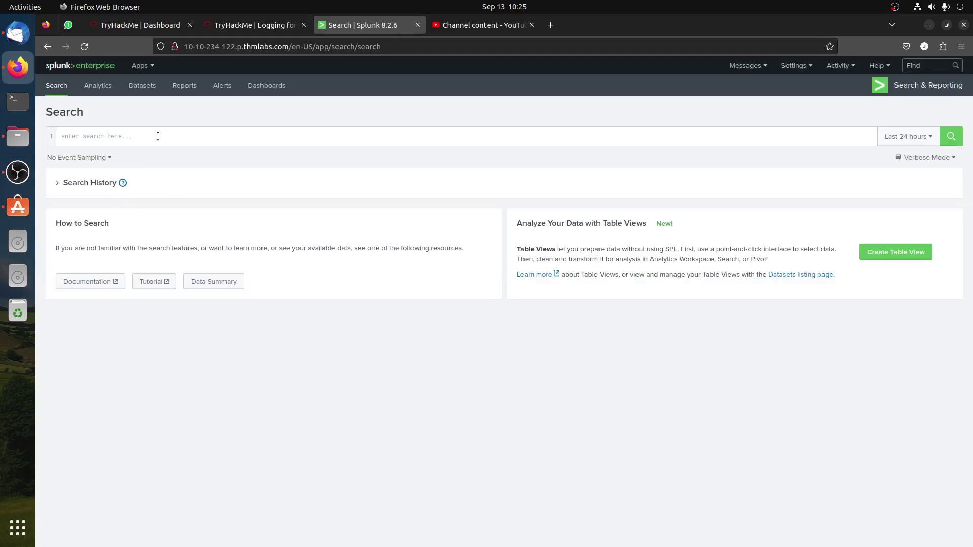
# Run index=* over All time and copy the 12,256 event count
pyautogui.click(158, 136)
pyautogui.write('inde')
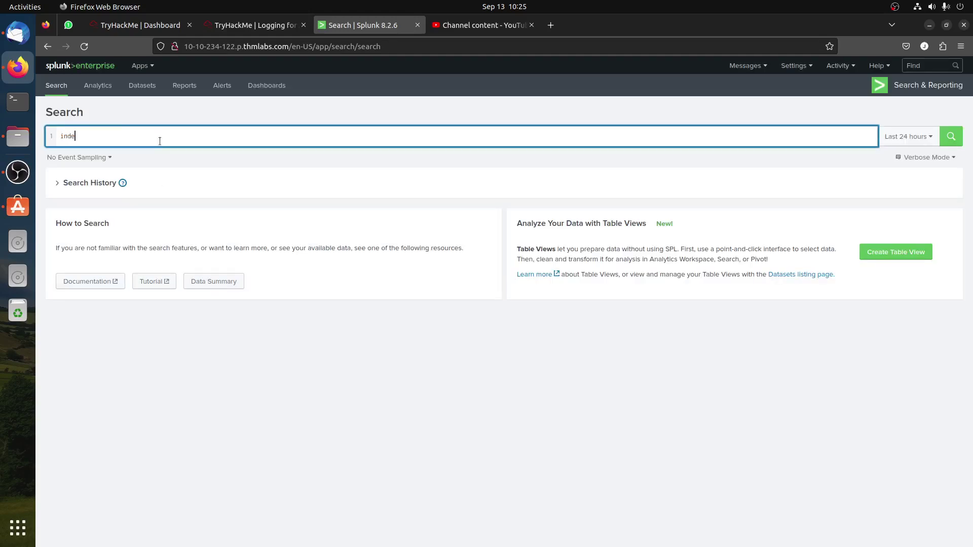
pyautogui.write('x=')
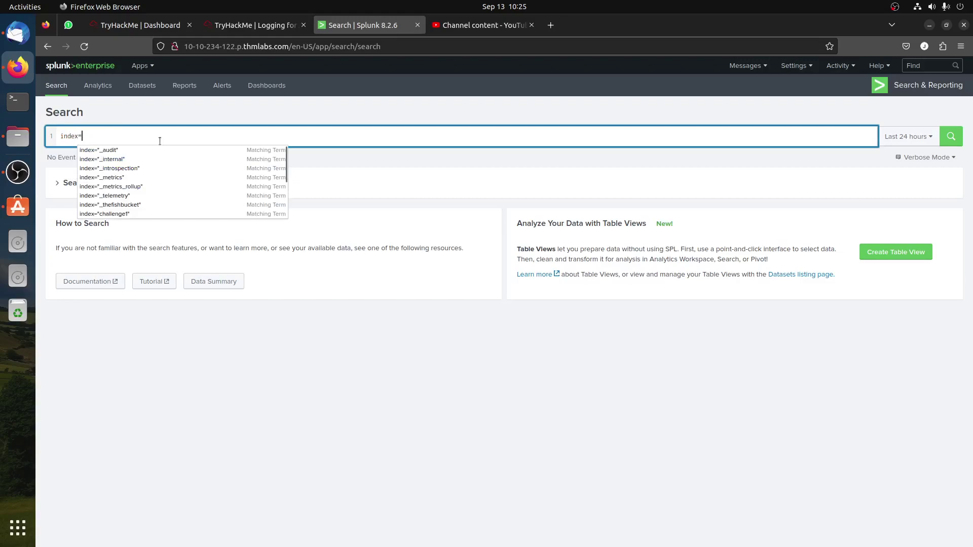
pyautogui.write('*')
pyautogui.press('Return')
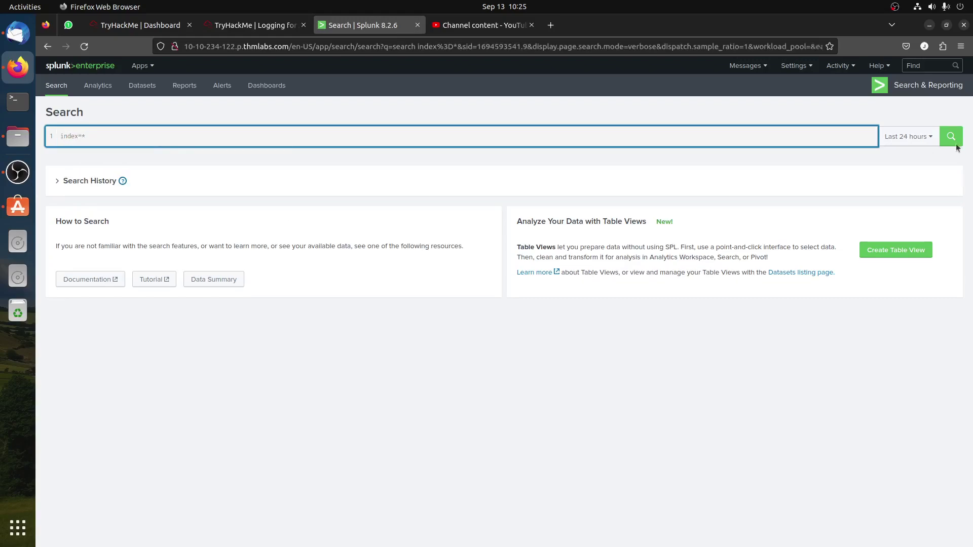
pyautogui.click(956, 144)
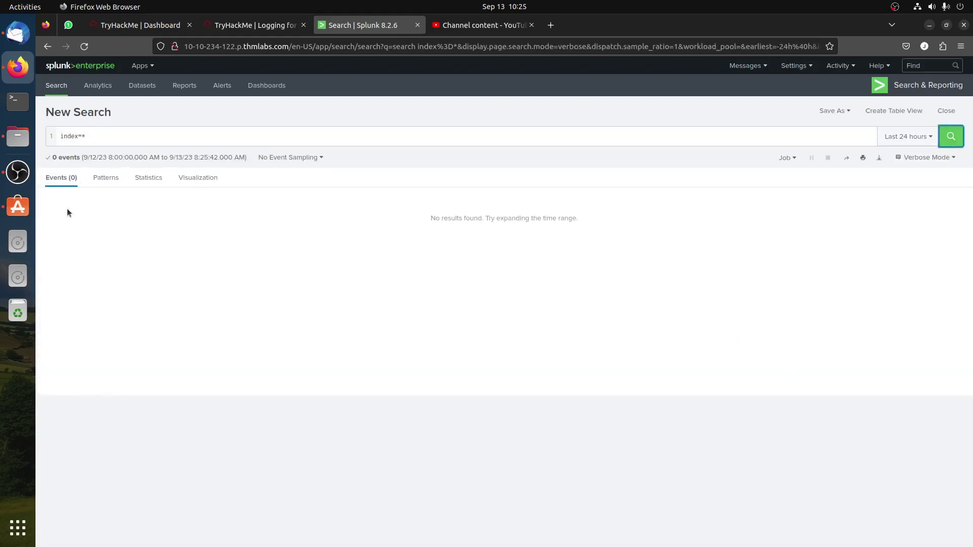
pyautogui.click(899, 137)
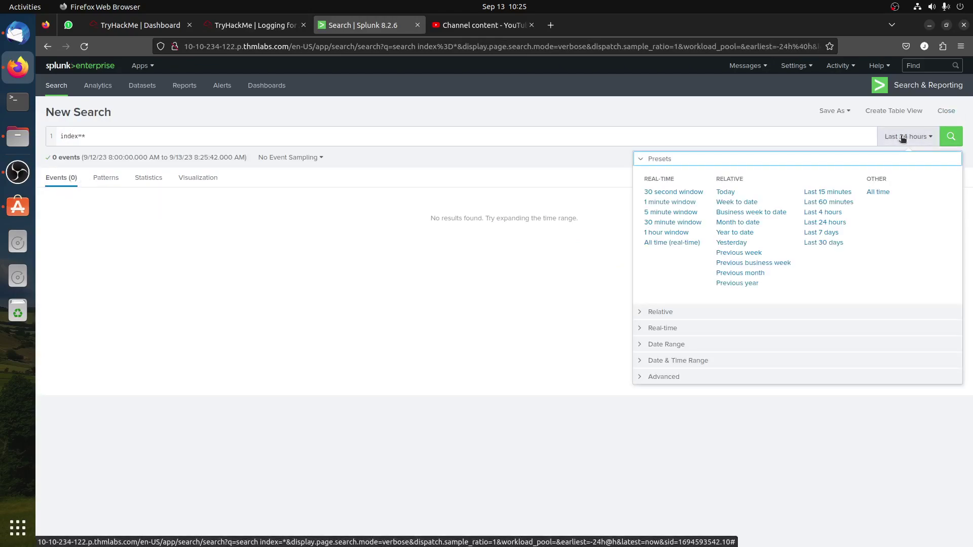
pyautogui.click(877, 191)
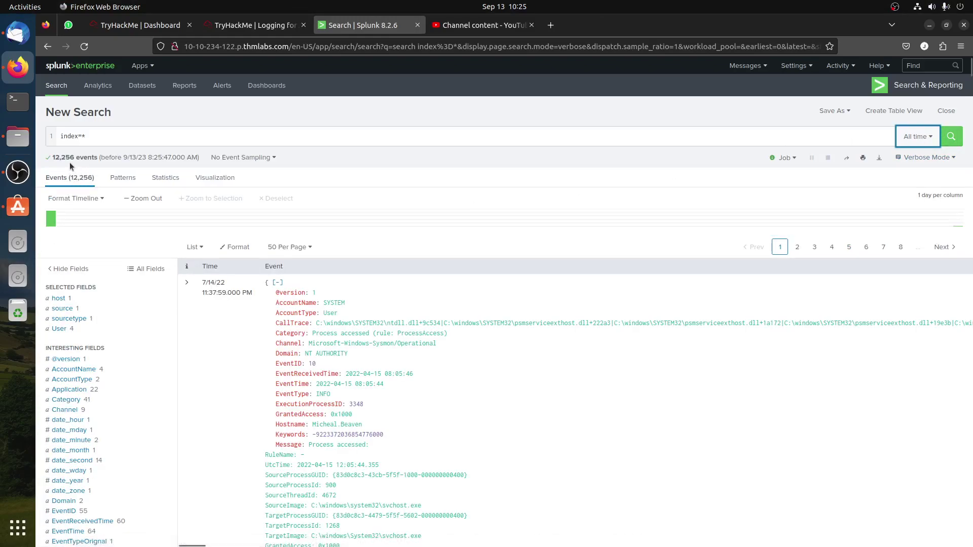
pyautogui.moveTo(77, 158); pyautogui.dragTo(62, 154)
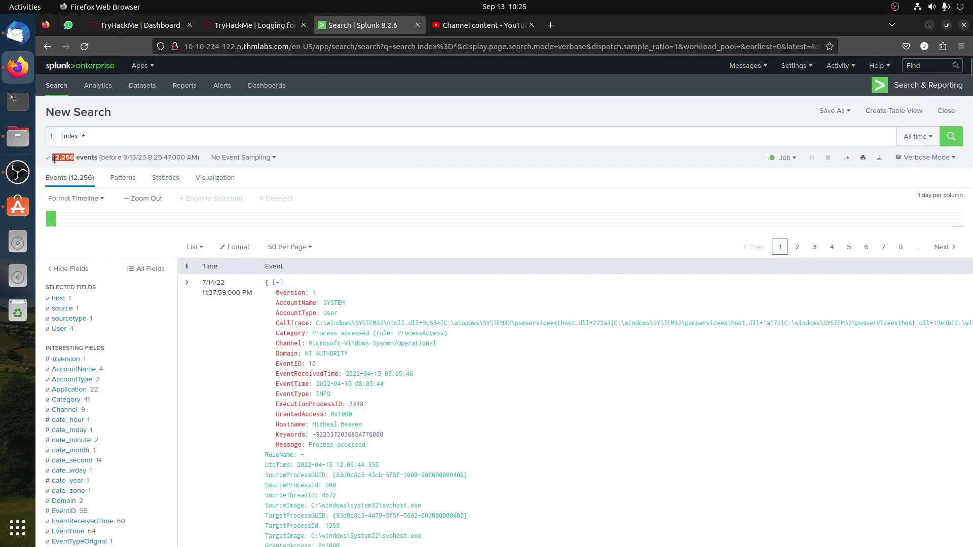
# Submit 12,256 as the total indexed events answer
pyautogui.click(251, 25)
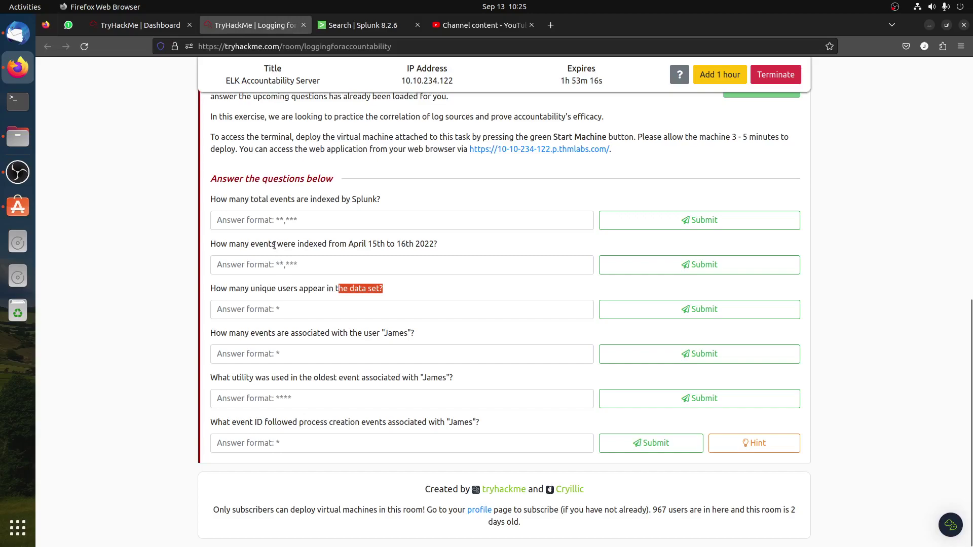
pyautogui.click(313, 226)
pyautogui.write('12,256')
pyautogui.click(698, 220)
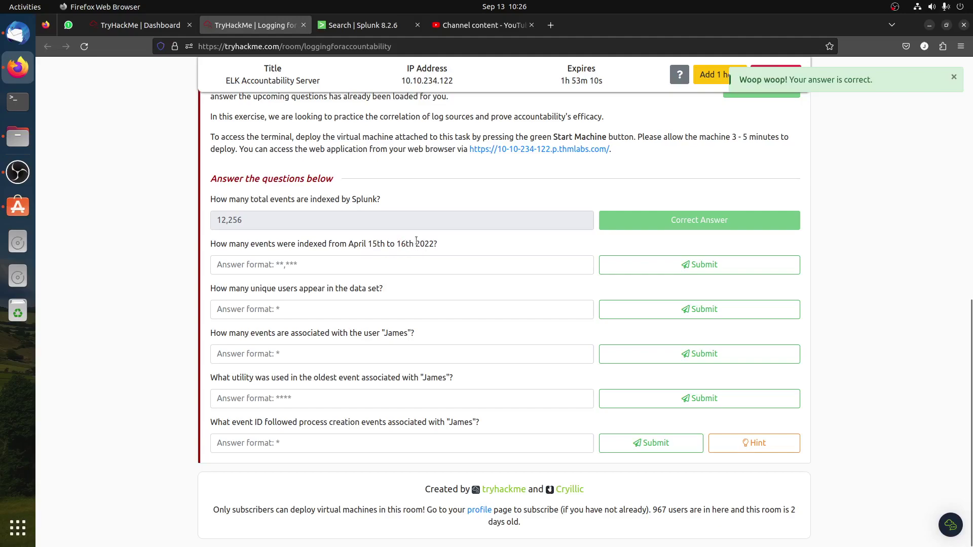
pyautogui.click(353, 25)
pyautogui.click(917, 136)
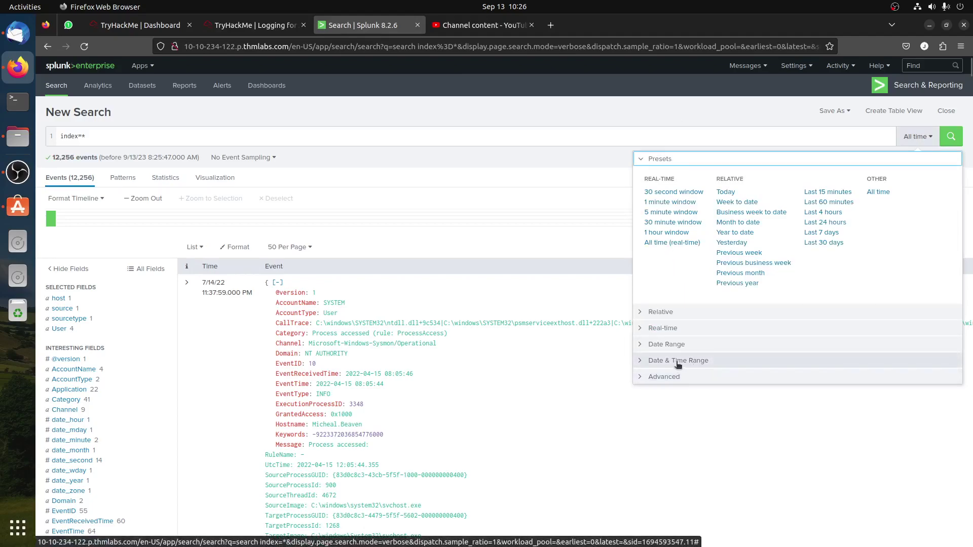
# Set the time range to Between with a start date of April 15, 2022
pyautogui.click(677, 343)
pyautogui.click(664, 228)
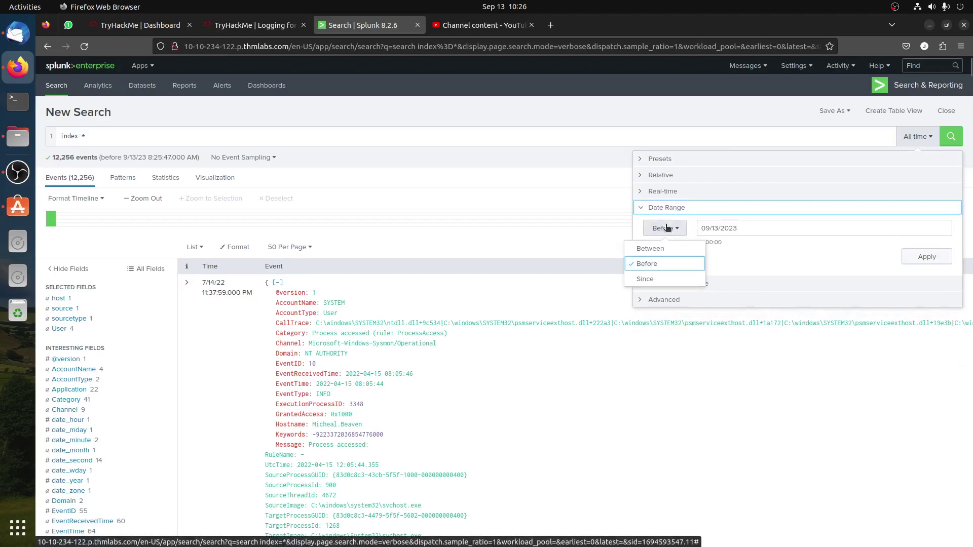
pyautogui.click(653, 248)
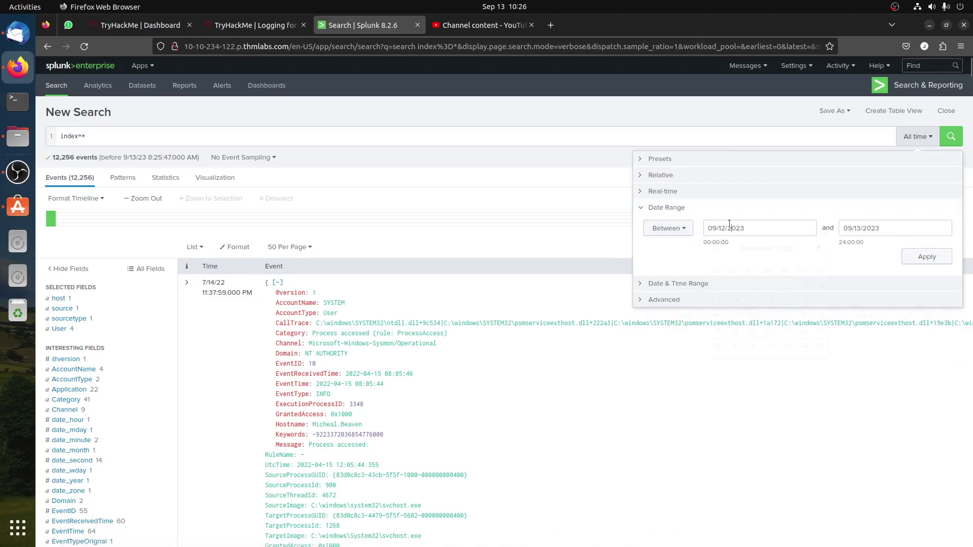
pyautogui.click(730, 228)
pyautogui.click(714, 248)
pyautogui.click(715, 248)
pyautogui.click(715, 248)
pyautogui.click(715, 249)
pyautogui.click(715, 248)
pyautogui.click(715, 249)
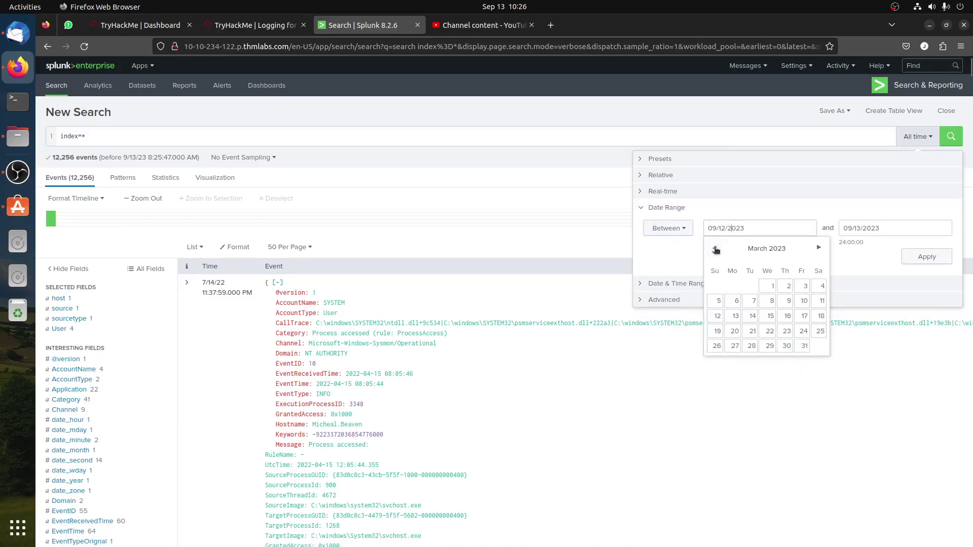
pyautogui.click(714, 249)
pyautogui.click(715, 248)
pyautogui.click(714, 249)
pyautogui.click(715, 249)
pyautogui.click(715, 248)
pyautogui.click(715, 249)
pyautogui.click(715, 248)
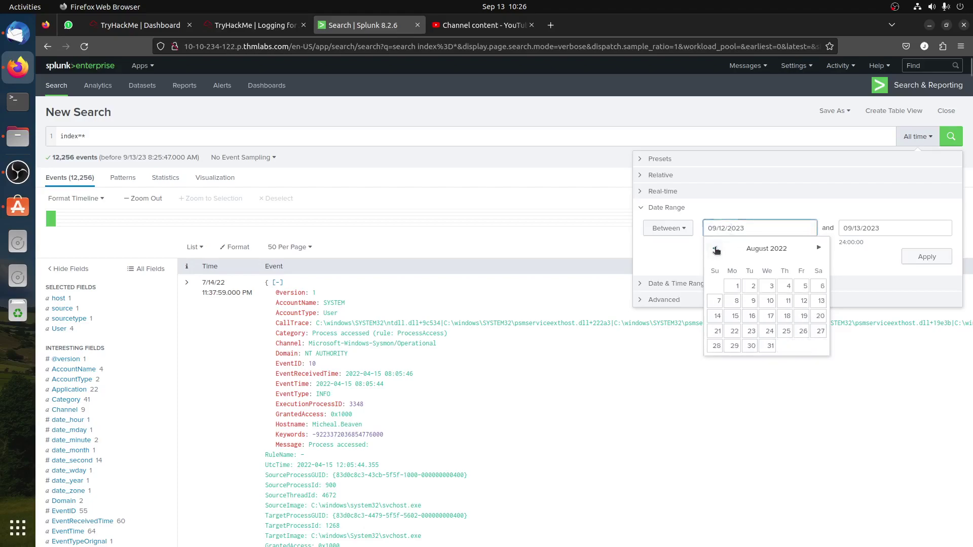
pyautogui.click(714, 249)
pyautogui.click(715, 249)
pyautogui.click(714, 249)
pyautogui.click(715, 249)
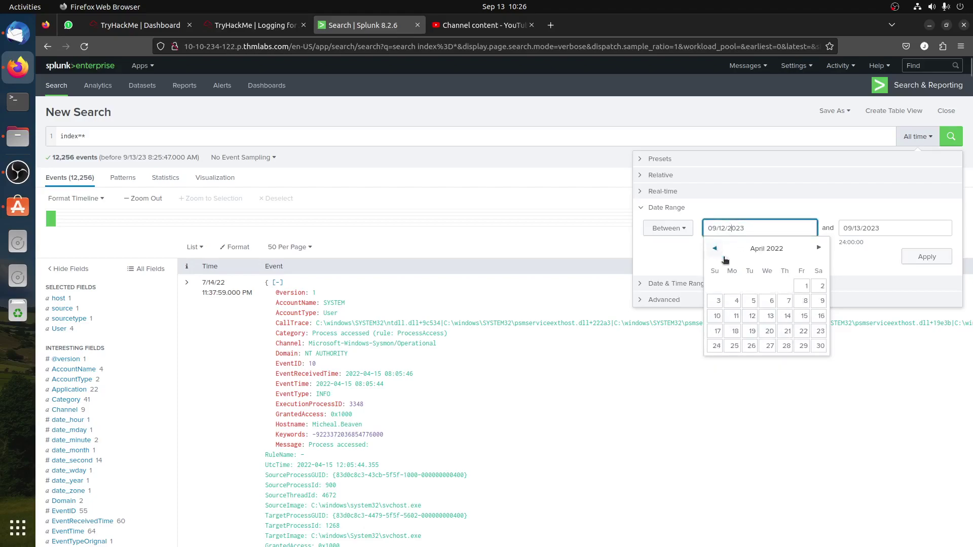
pyautogui.click(804, 316)
# Set the end date to April 16, 2022, apply it, and copy the 12,250 event count
pyautogui.click(872, 226)
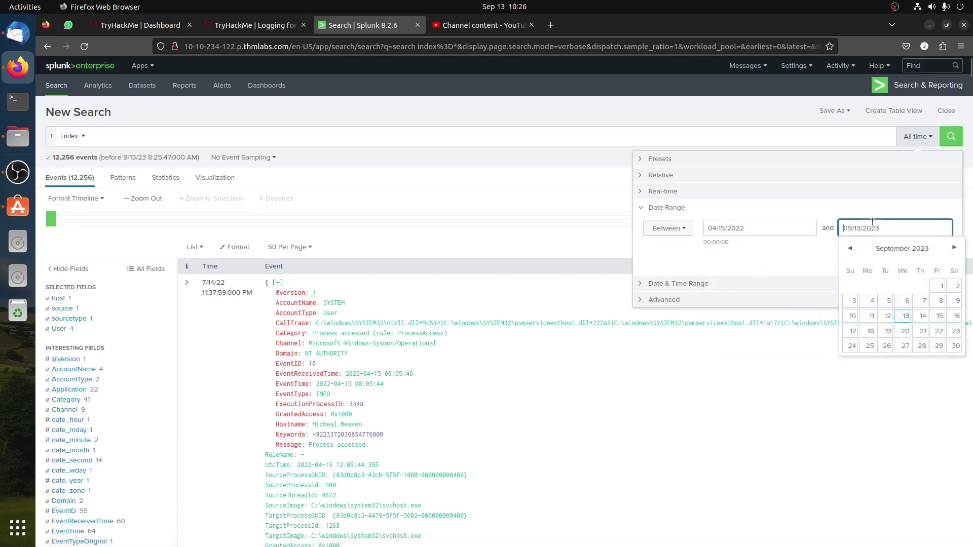
pyautogui.click(851, 248)
pyautogui.click(851, 248)
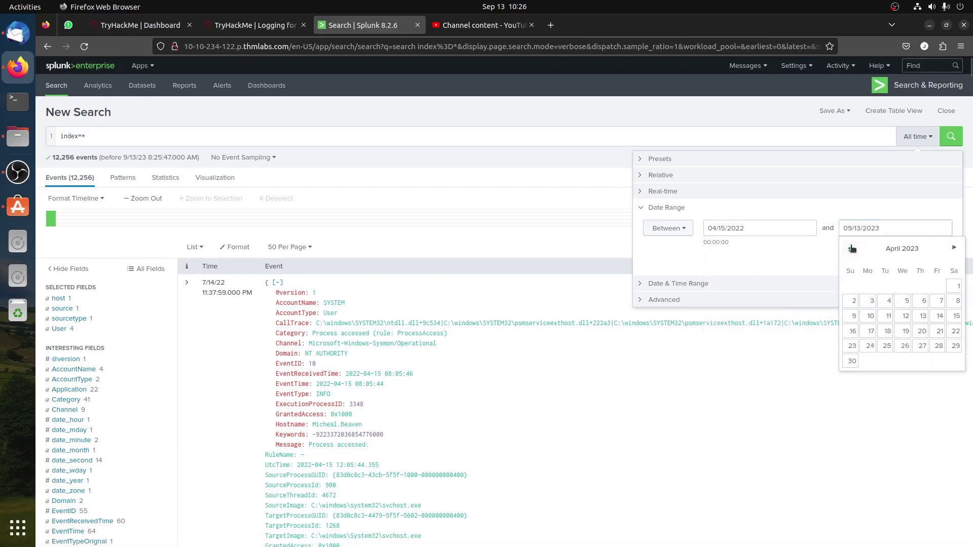
pyautogui.click(852, 248)
pyautogui.click(851, 248)
pyautogui.click(851, 248)
pyautogui.click(851, 248)
pyautogui.click(851, 249)
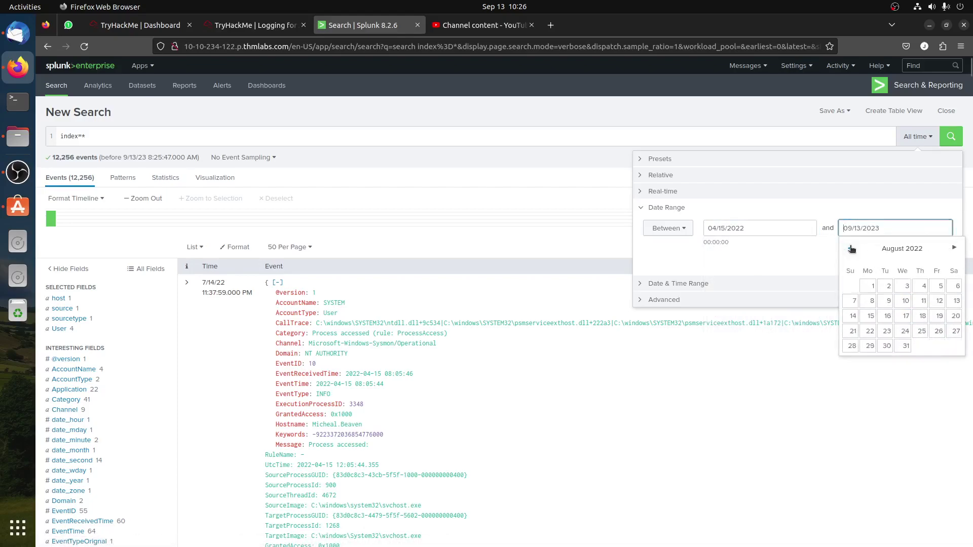
pyautogui.click(851, 248)
pyautogui.click(851, 248)
pyautogui.click(851, 248)
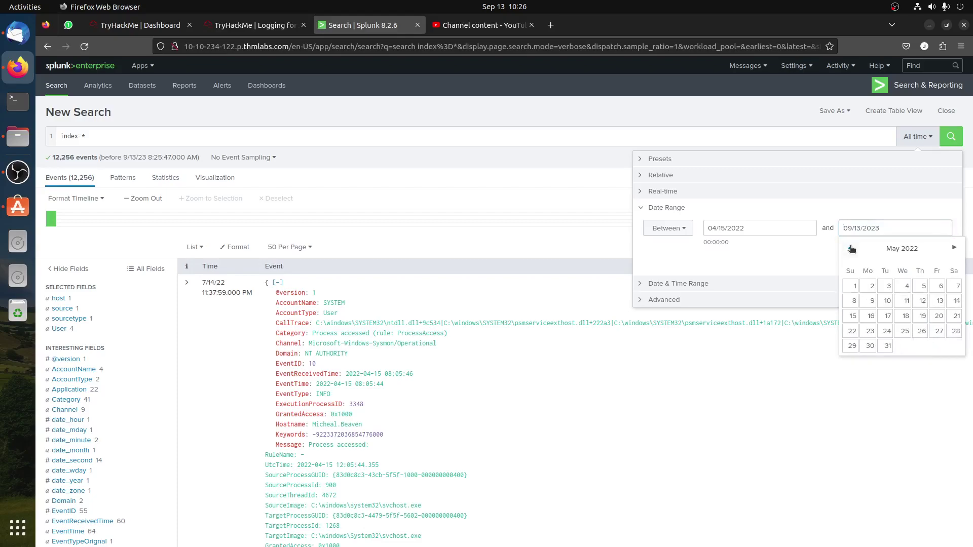
pyautogui.click(851, 248)
pyautogui.click(851, 248)
pyautogui.click(954, 247)
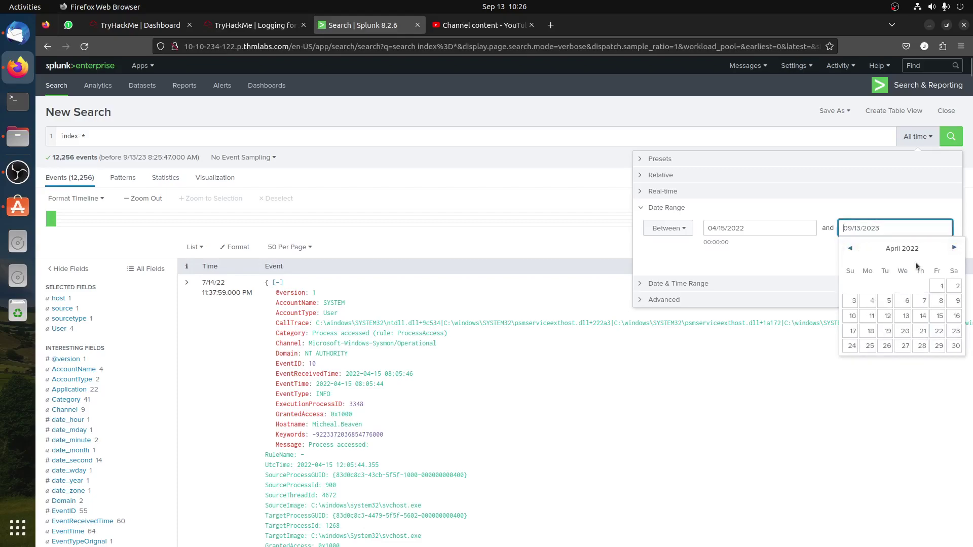
pyautogui.click(956, 316)
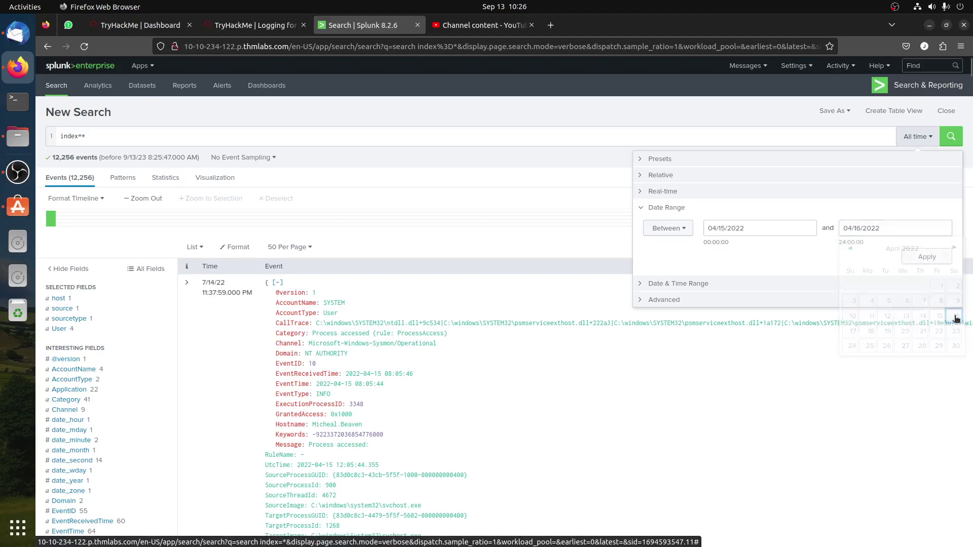
pyautogui.click(920, 259)
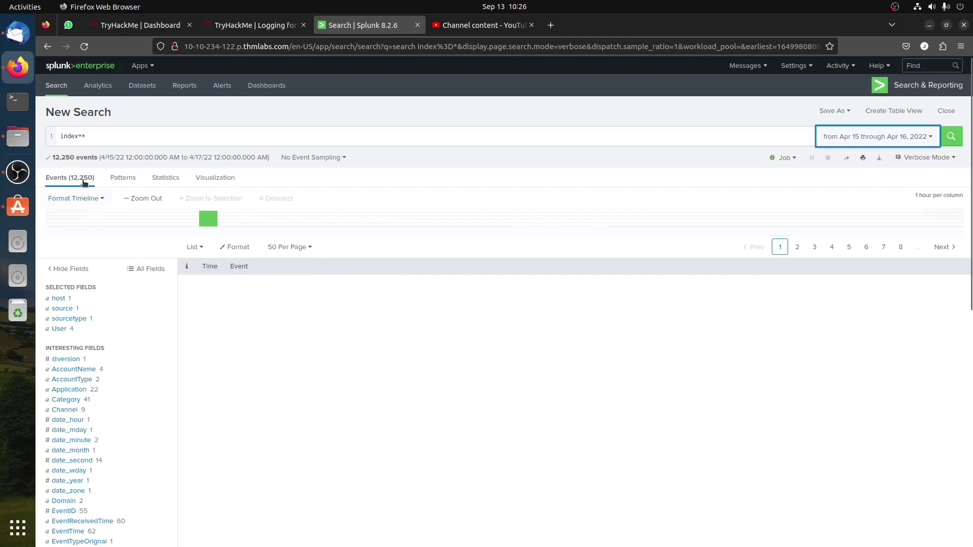
pyautogui.moveTo(74, 157); pyautogui.dragTo(52, 156)
pyautogui.hotkey('ctrl', 'c')
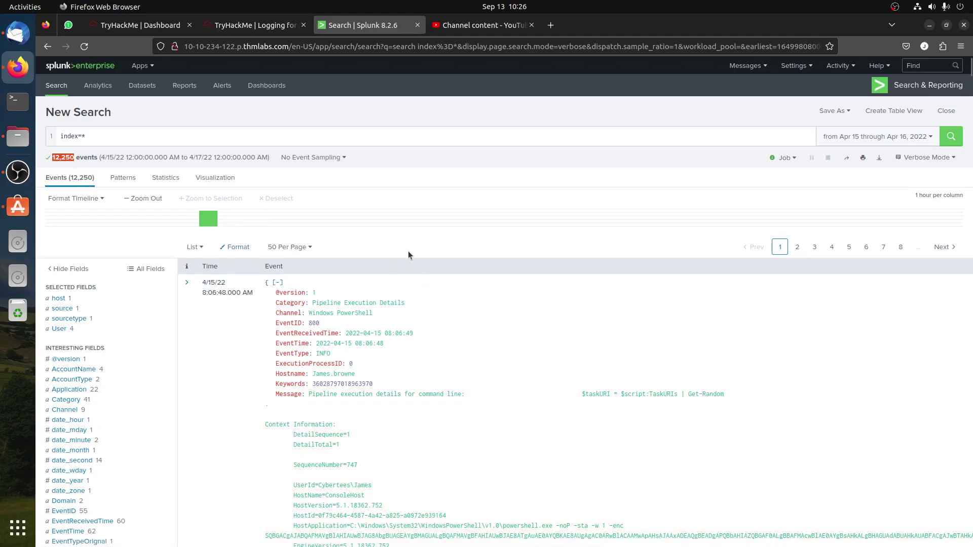
pyautogui.hotkey('ctrl', 'pageup')
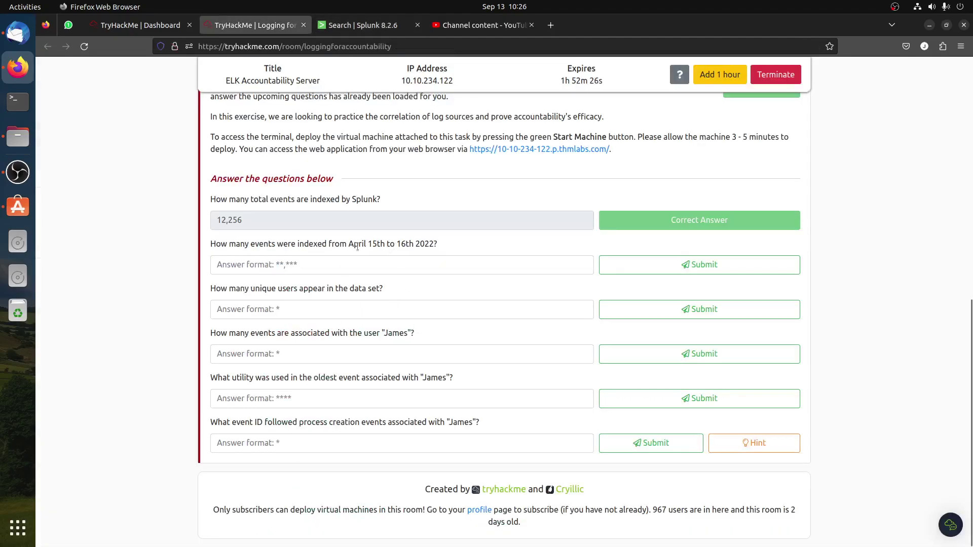
# Submit 12,250 as the April 15th–16th event count
pyautogui.click(358, 264)
pyautogui.hotkey('ctrl', 'v')
pyautogui.click(699, 265)
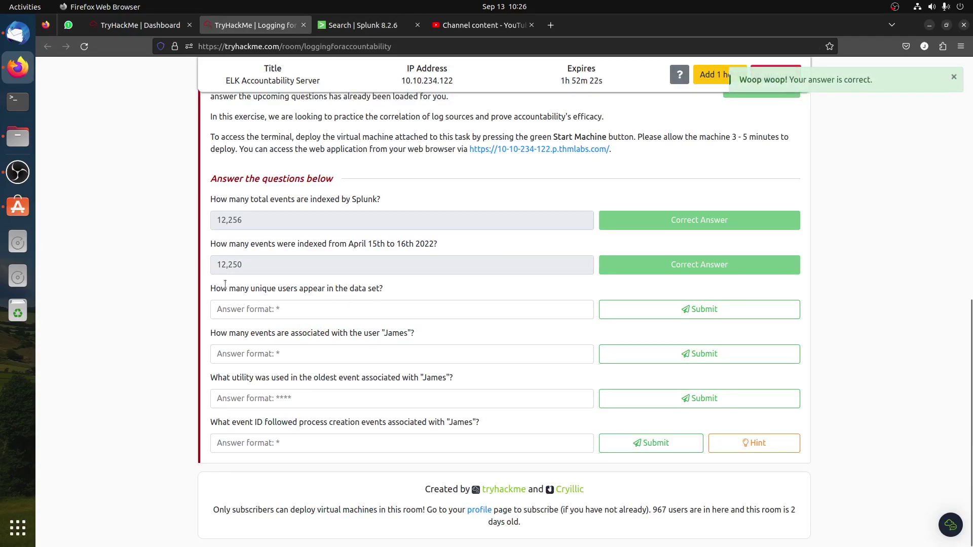
pyautogui.click(356, 26)
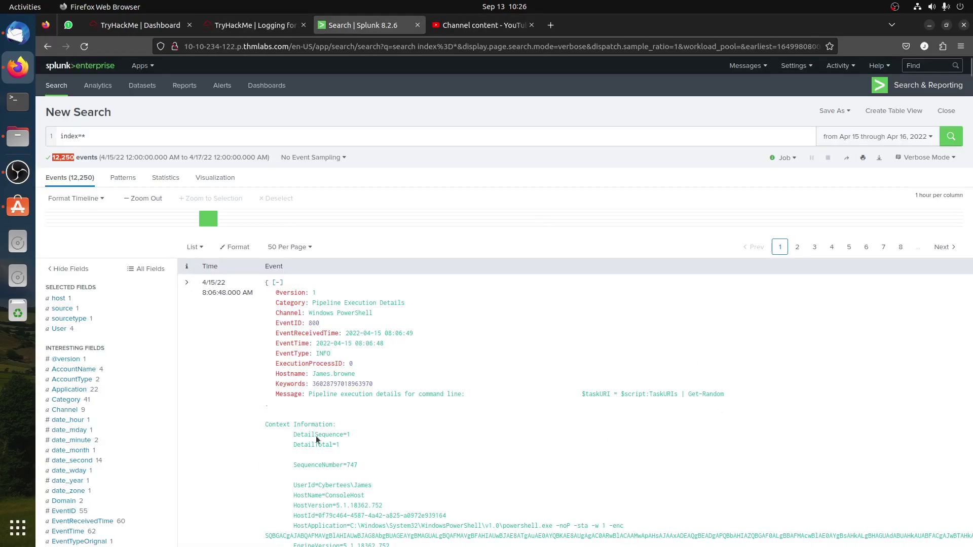
# Find 4 distinct values in Splunk's User field and submit 4 as the unique-users answer
pyautogui.click(60, 330)
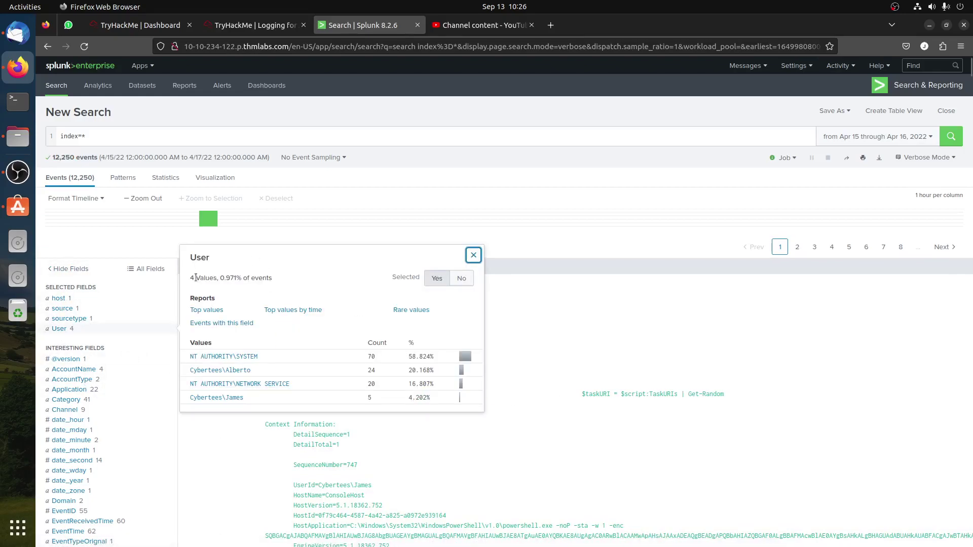
pyautogui.moveTo(209, 278); pyautogui.dragTo(188, 279)
pyautogui.click(254, 25)
pyautogui.click(292, 308)
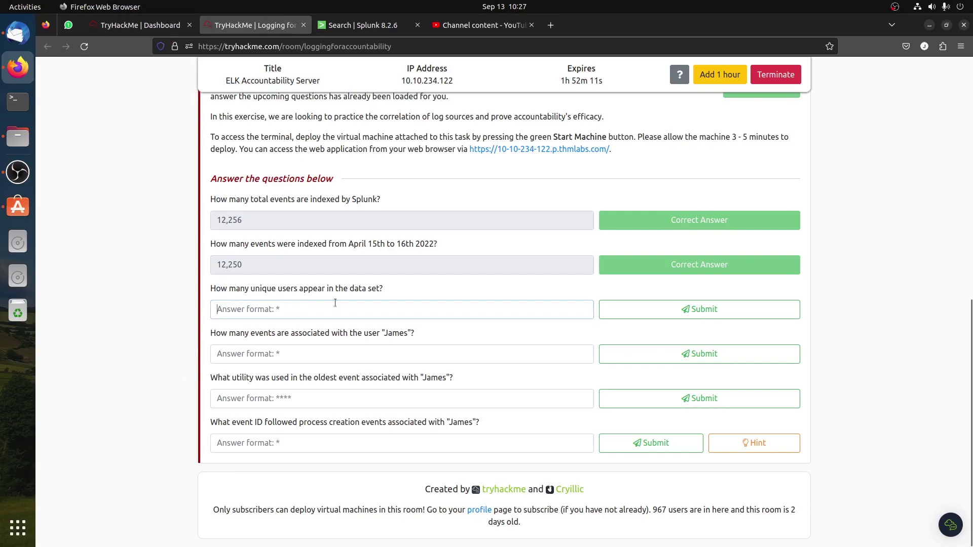
pyautogui.write('4')
pyautogui.click(699, 309)
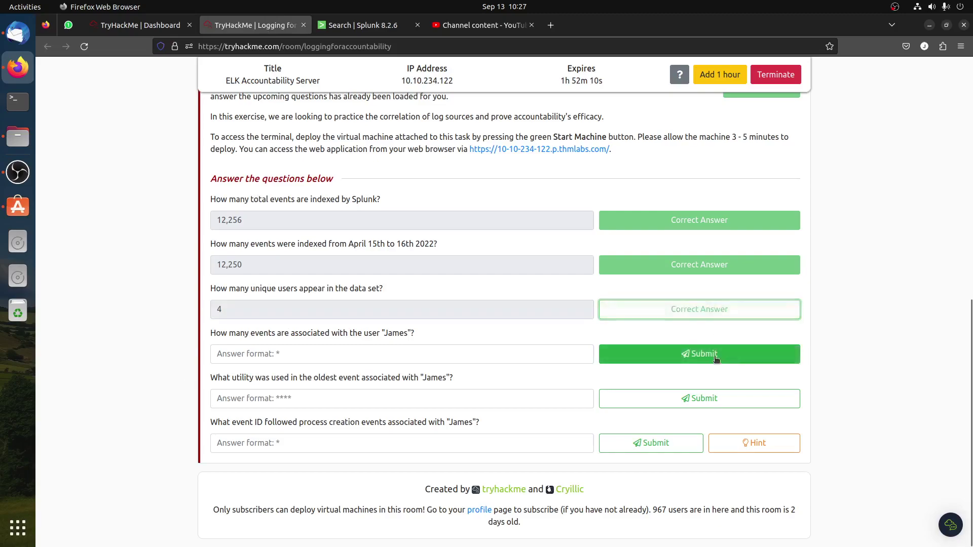
# Filter the Splunk search to user Cybertees\James, which returns 5 events
pyautogui.click(363, 25)
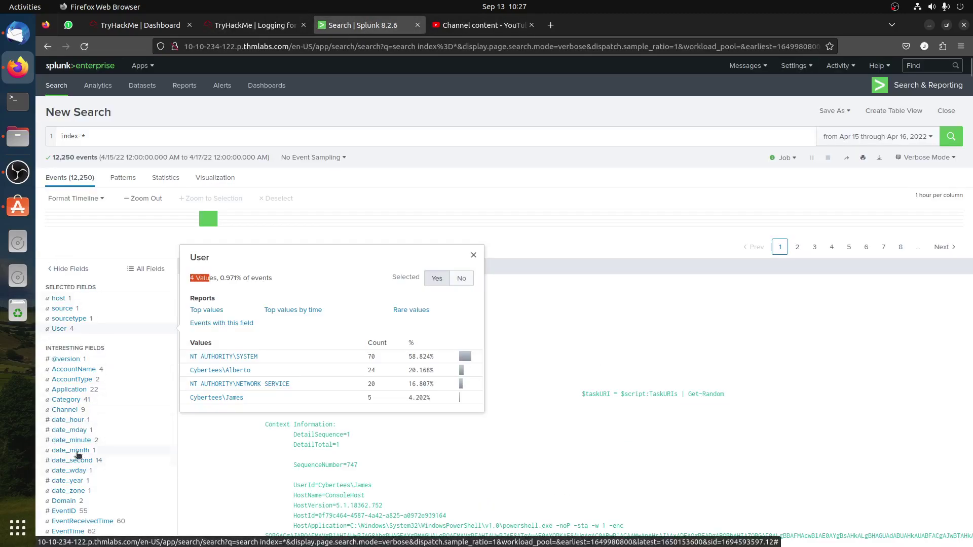
pyautogui.click(255, 25)
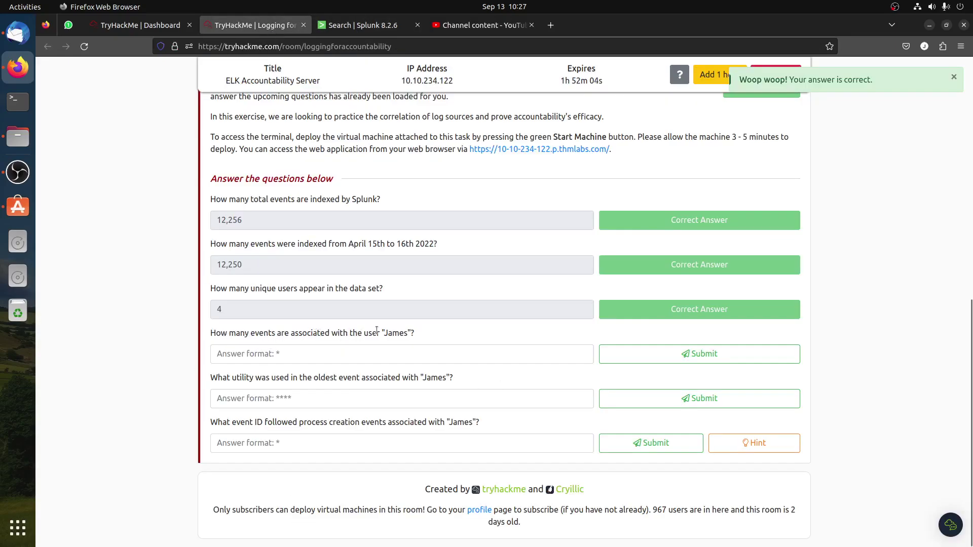
pyautogui.moveTo(381, 333); pyautogui.dragTo(414, 333)
pyautogui.click(362, 25)
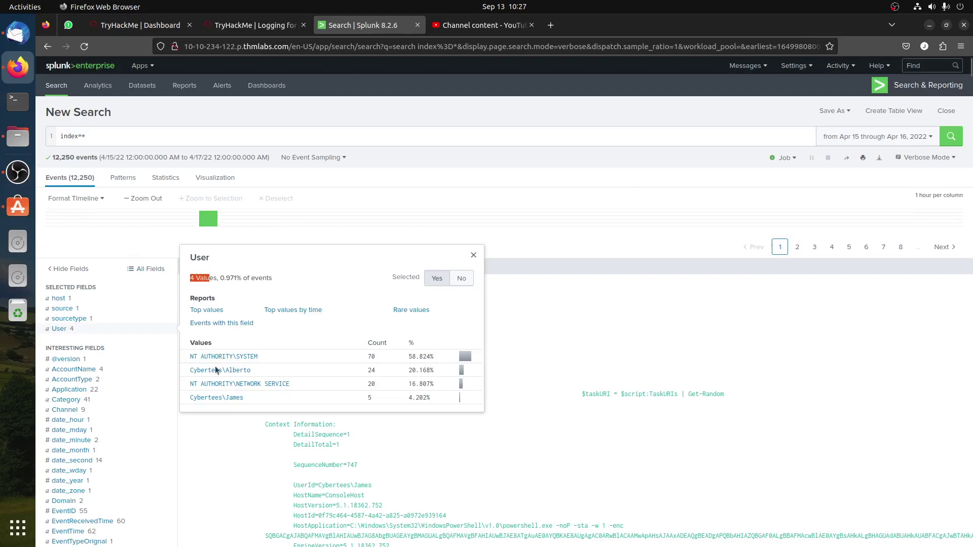
pyautogui.click(236, 399)
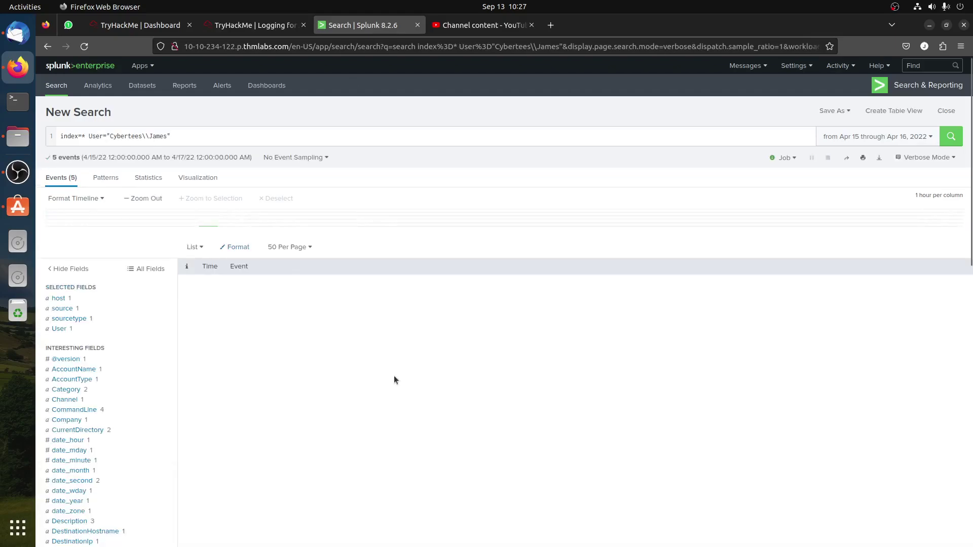
# Submit 5 as the number of James's events in TryHackMe
pyautogui.click(253, 25)
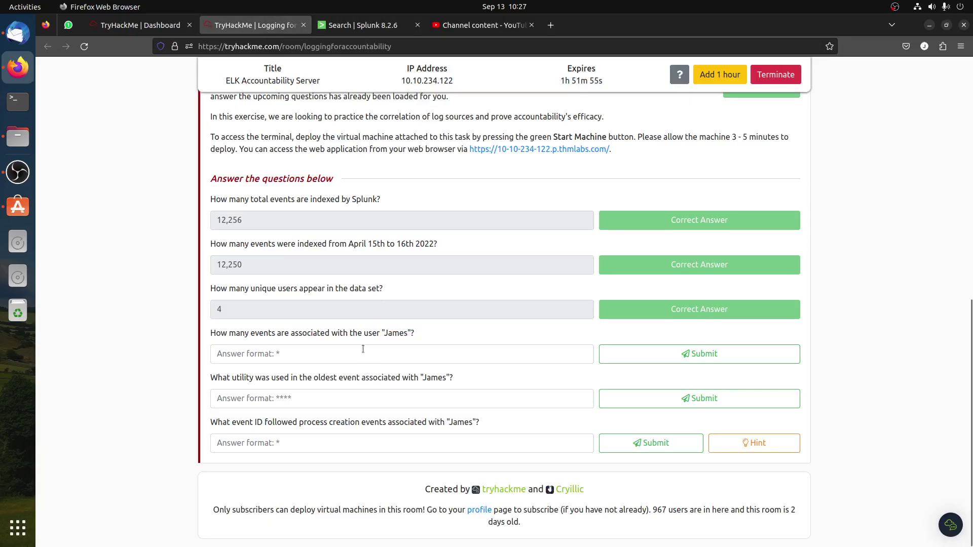
pyautogui.click(368, 351)
pyautogui.write('5')
pyautogui.click(686, 362)
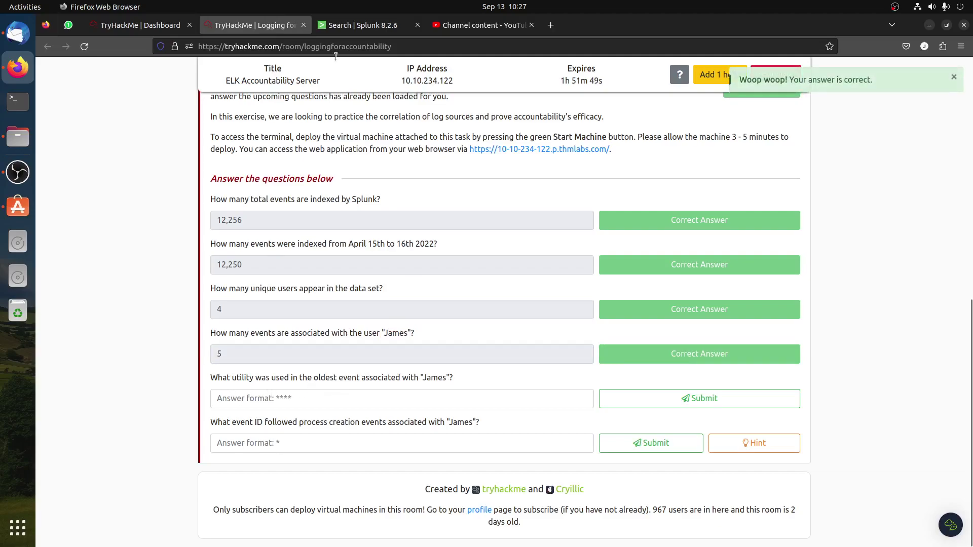
# Scroll through James's events in Splunk to locate the oldest one
pyautogui.click(350, 24)
pyautogui.scroll(-3, 539, 368)
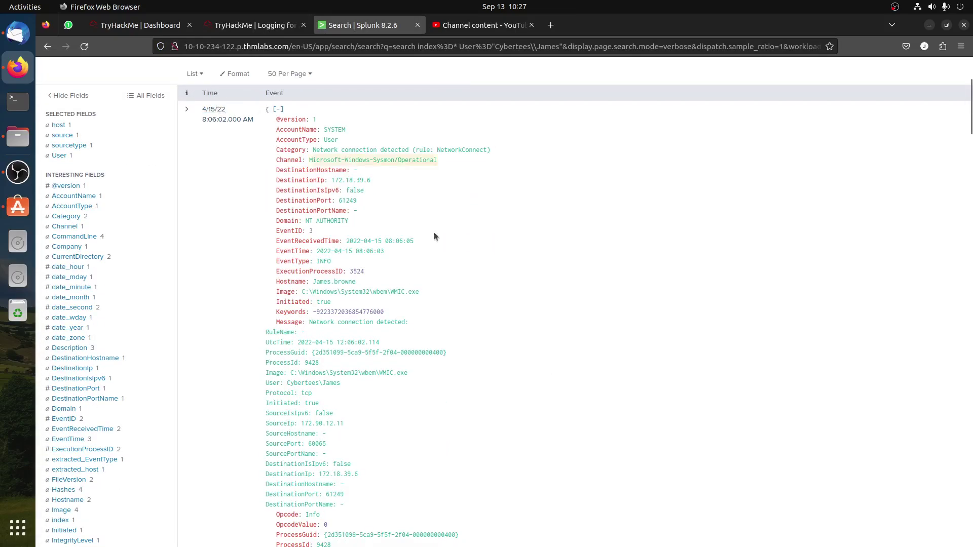
pyautogui.scroll(4, 488, 316)
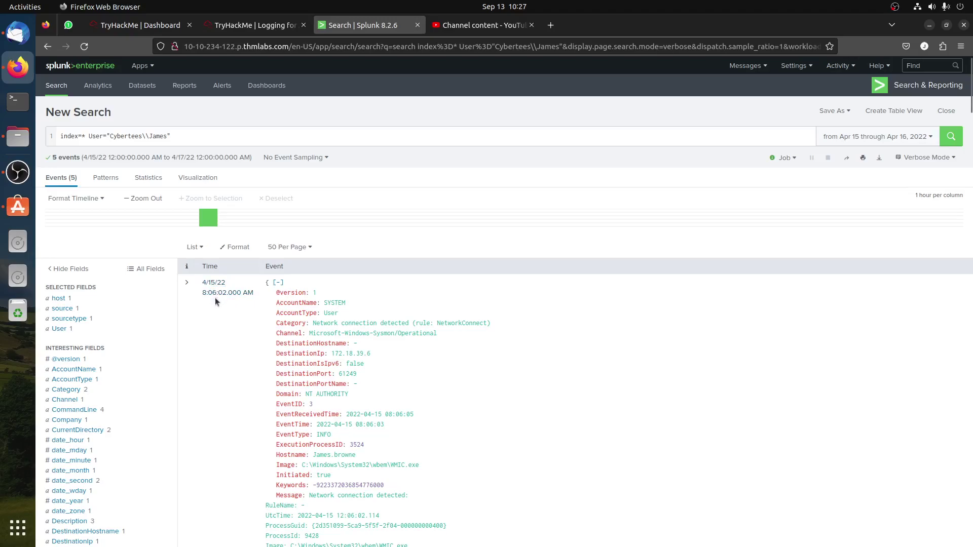
pyautogui.scroll(-15, 445, 341)
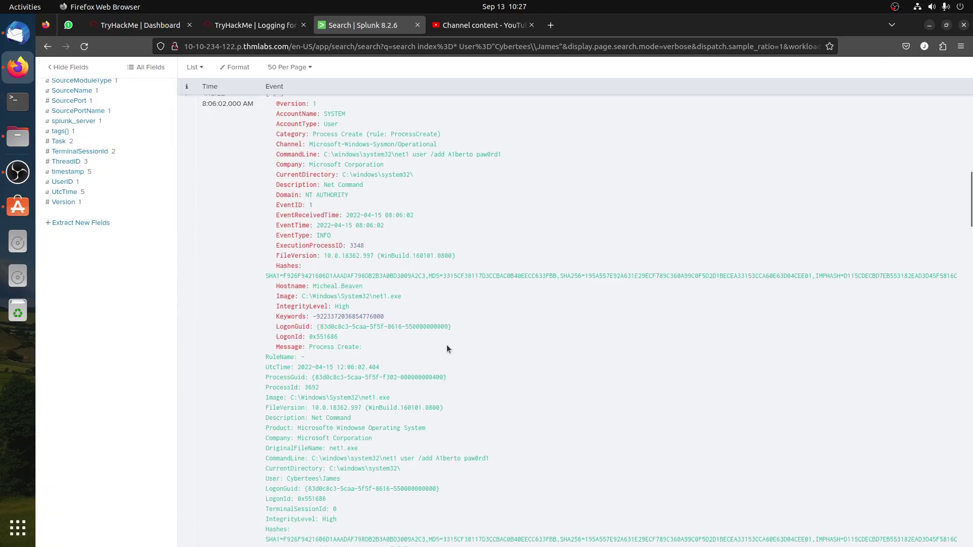
pyautogui.scroll(-10, 439, 344)
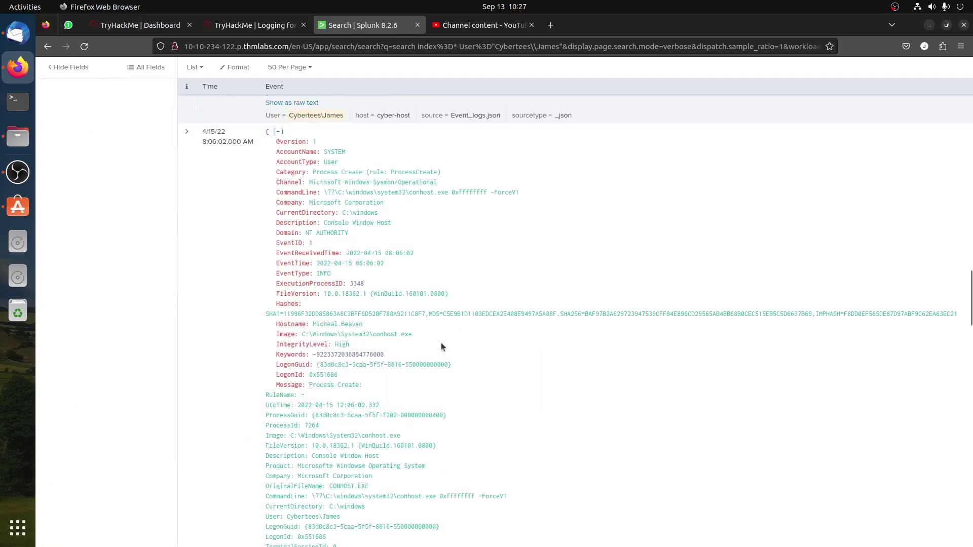
pyautogui.scroll(-20, 410, 288)
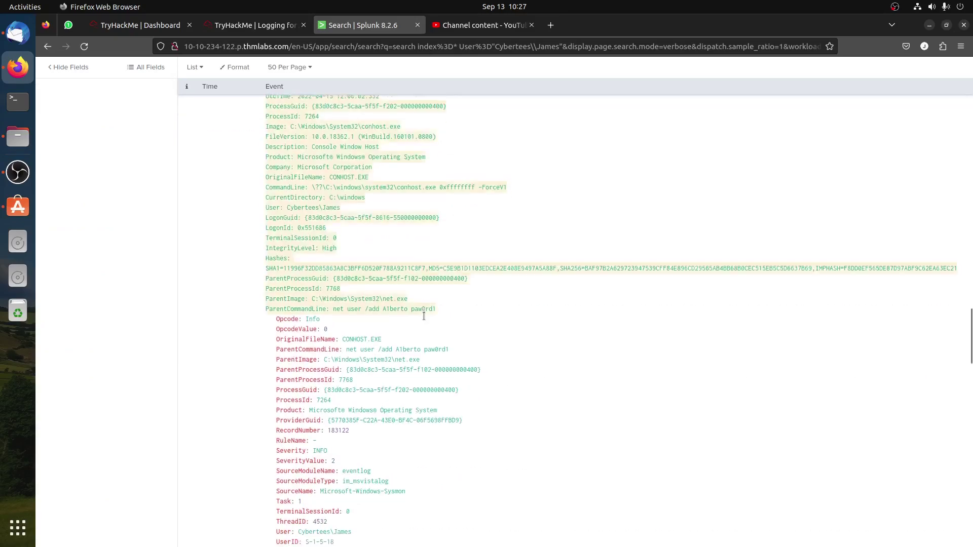
pyautogui.scroll(-6, 430, 324)
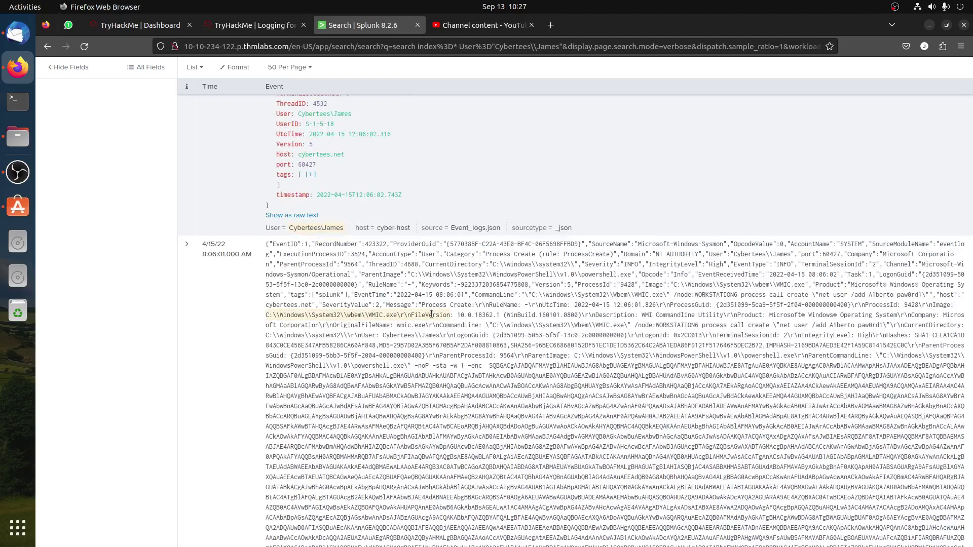
pyautogui.scroll(-2, 218, 259)
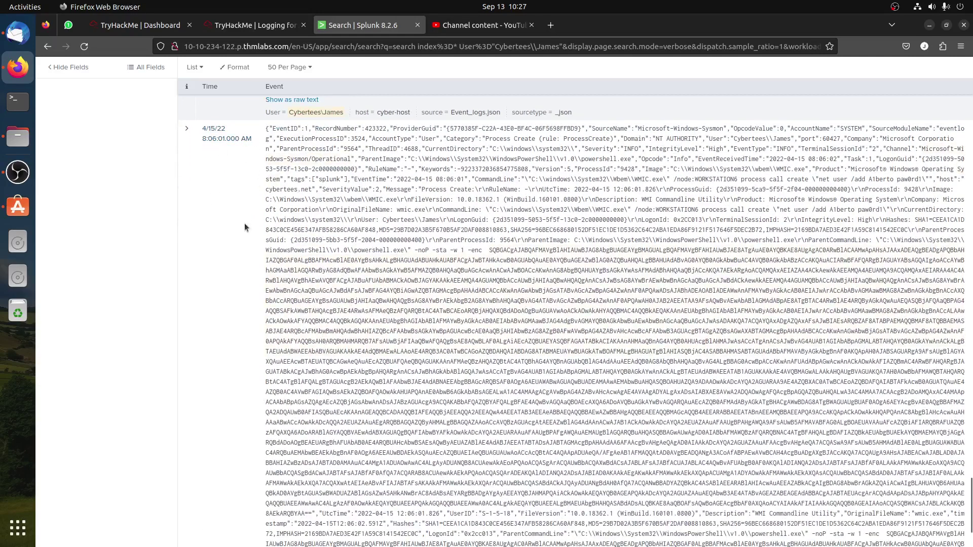
pyautogui.scroll(-2, 450, 323)
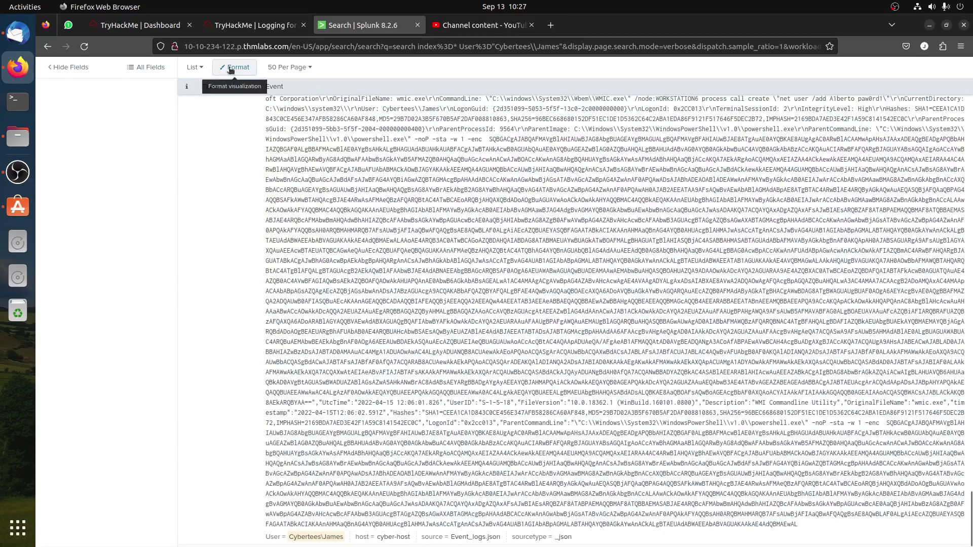
pyautogui.click(255, 25)
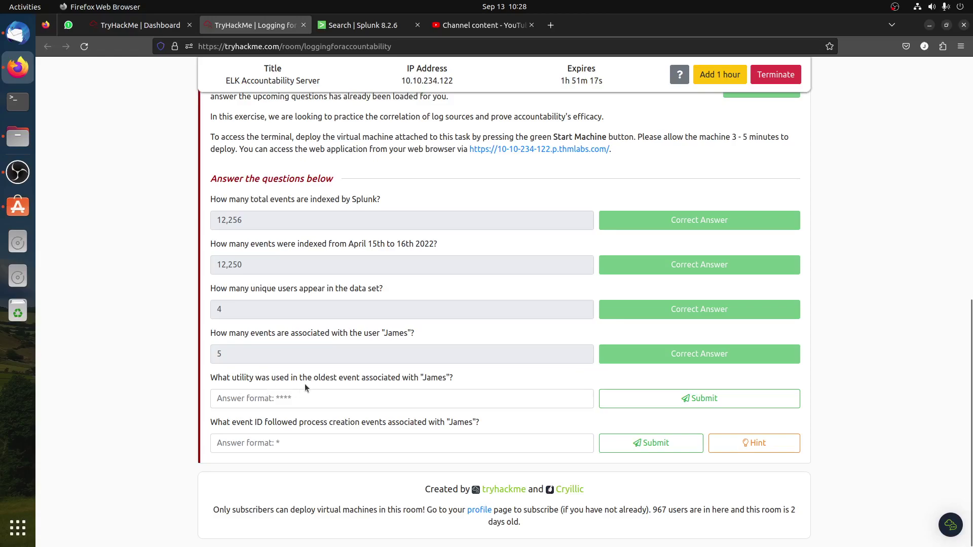
pyautogui.click(363, 23)
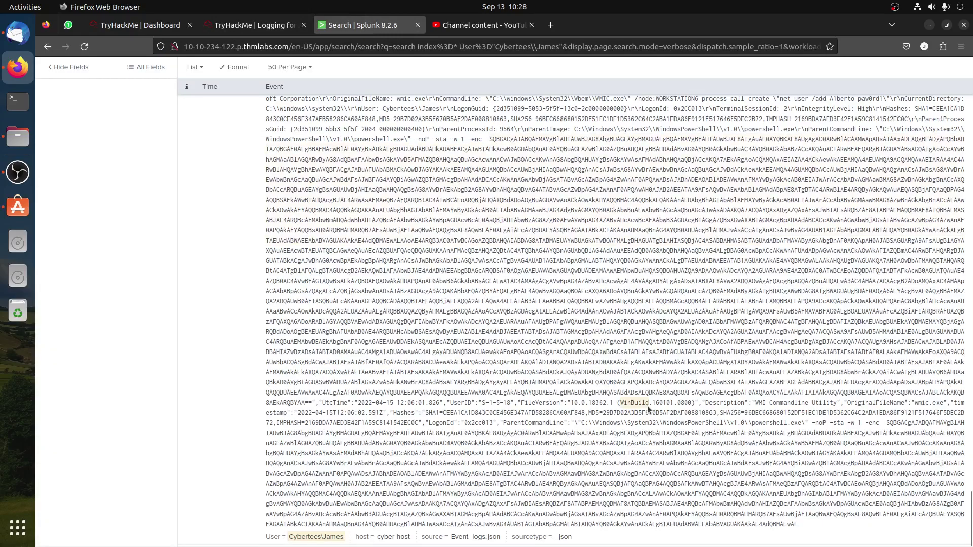
pyautogui.scroll(3, 603, 268)
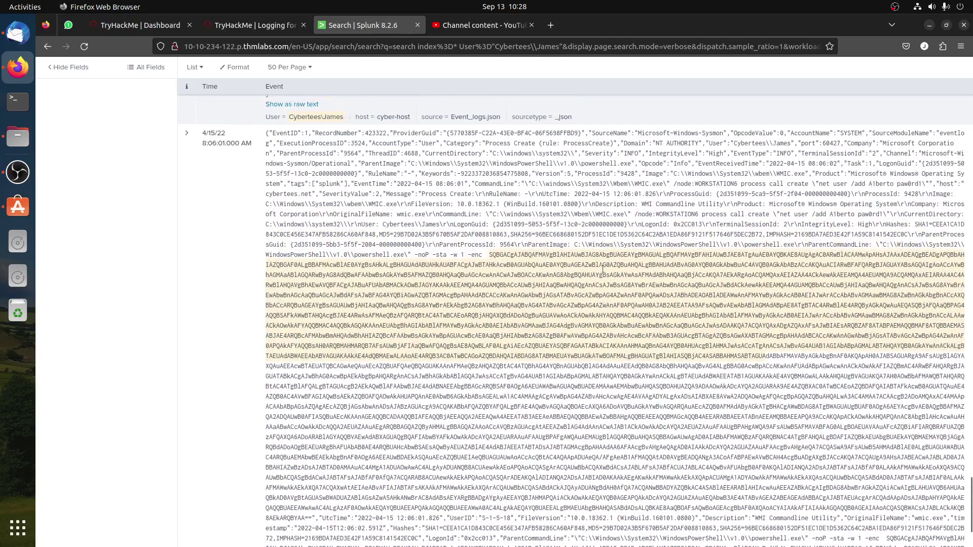
pyautogui.scroll(2, 603, 274)
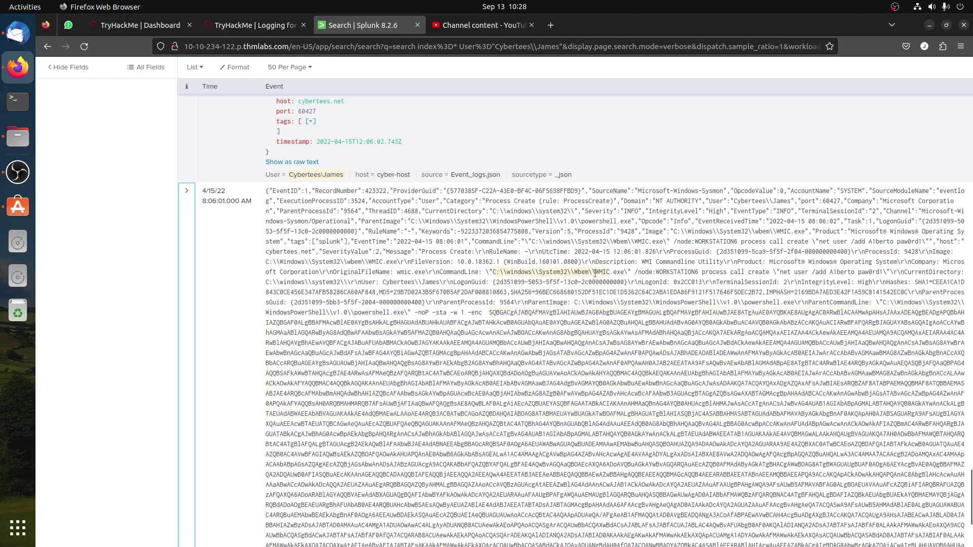
# Highlight WMIC.exe and its 'WMI Commandline Utility' description in James's oldest event
pyautogui.moveTo(595, 272); pyautogui.dragTo(623, 272)
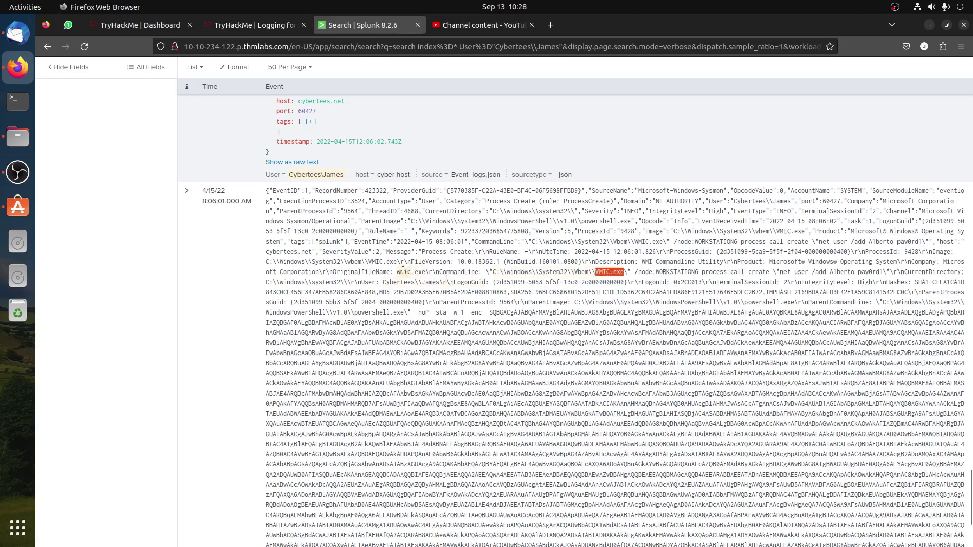
pyautogui.moveTo(398, 273); pyautogui.dragTo(433, 273)
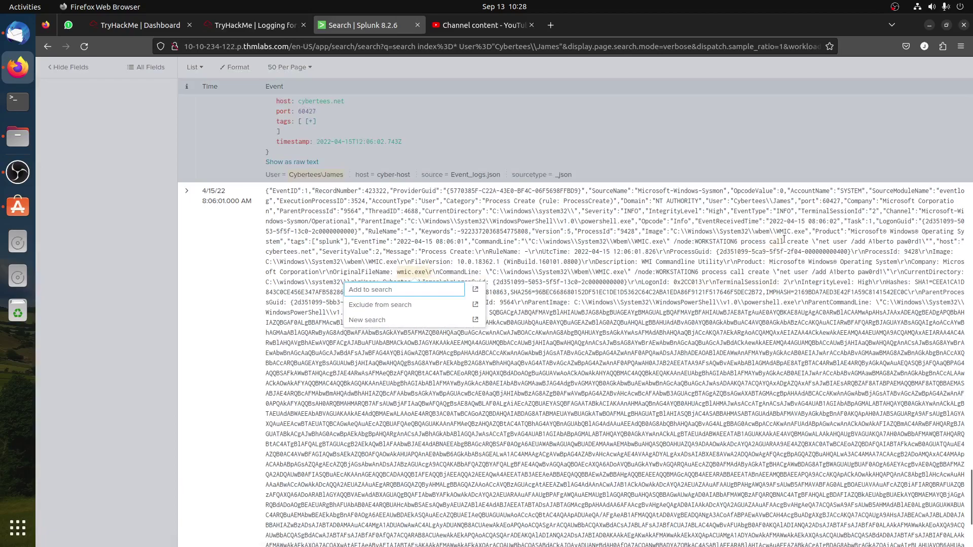
pyautogui.moveTo(793, 232); pyautogui.dragTo(772, 231)
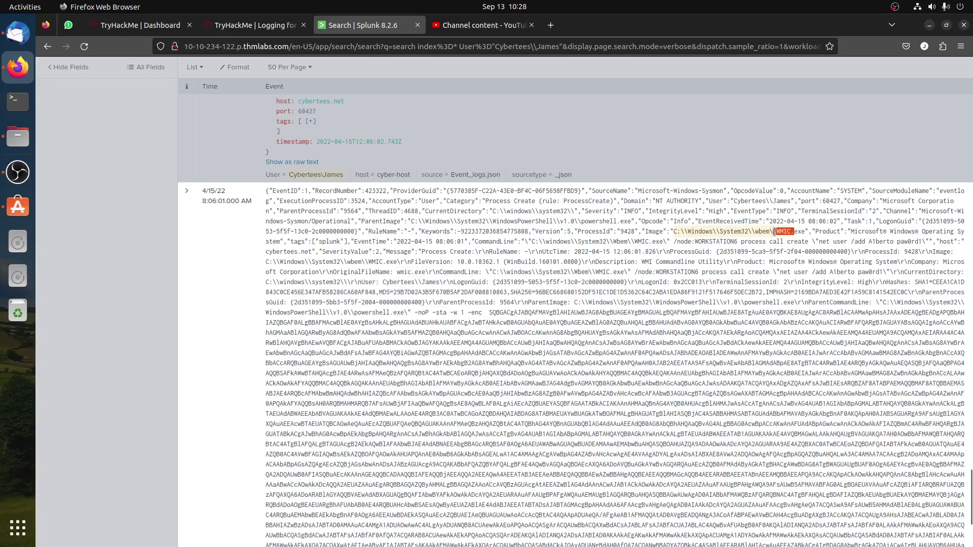
pyautogui.scroll(-5, 799, 270)
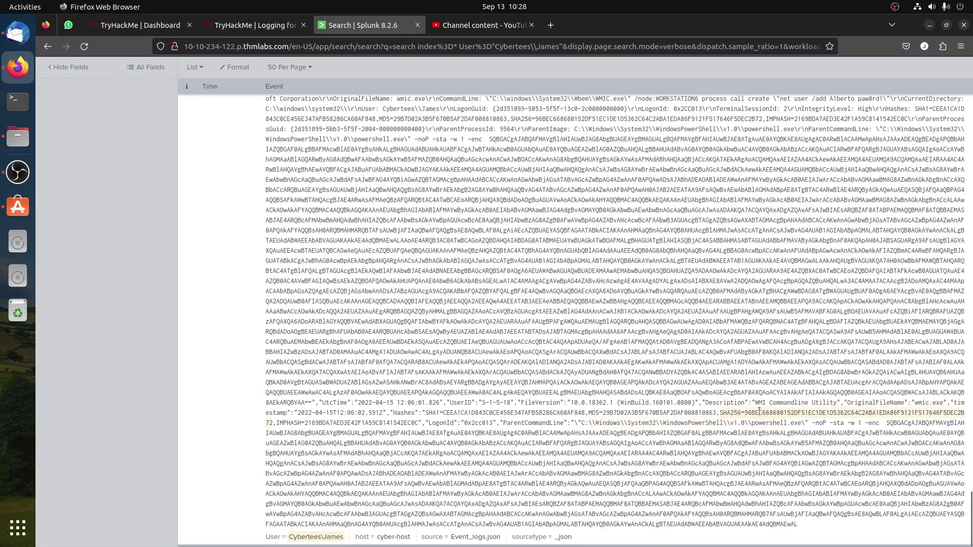
pyautogui.moveTo(754, 403); pyautogui.dragTo(841, 403)
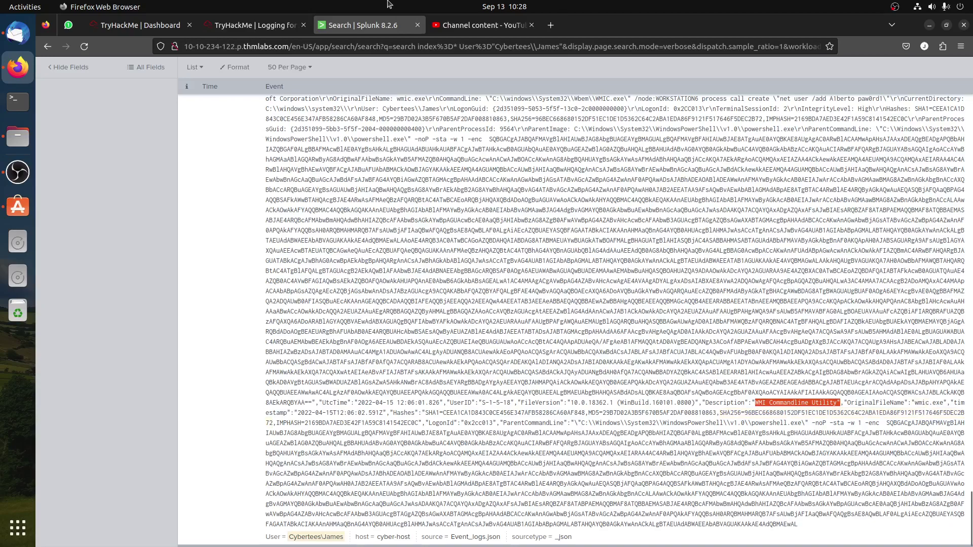
# Submit wmic as the utility used in James's oldest event
pyautogui.click(245, 28)
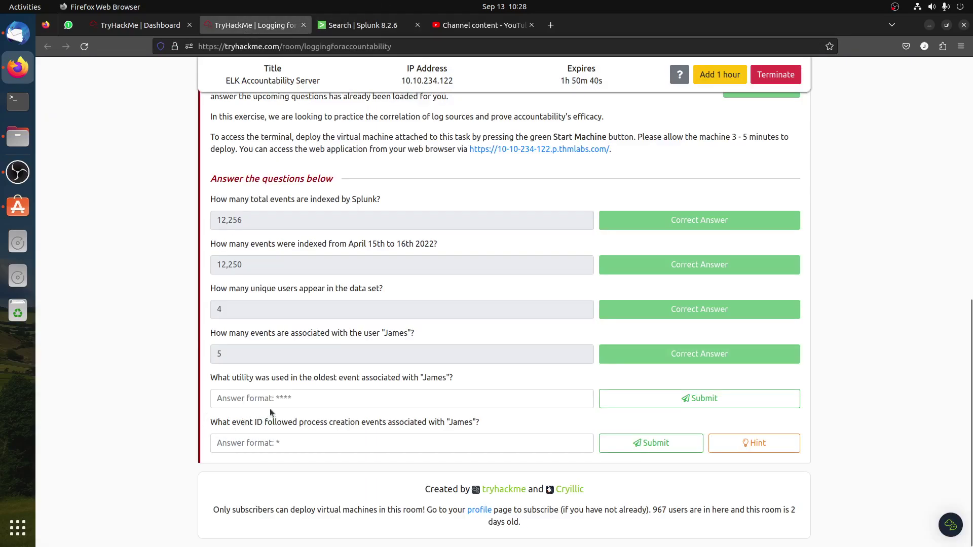
pyautogui.write('wmic')
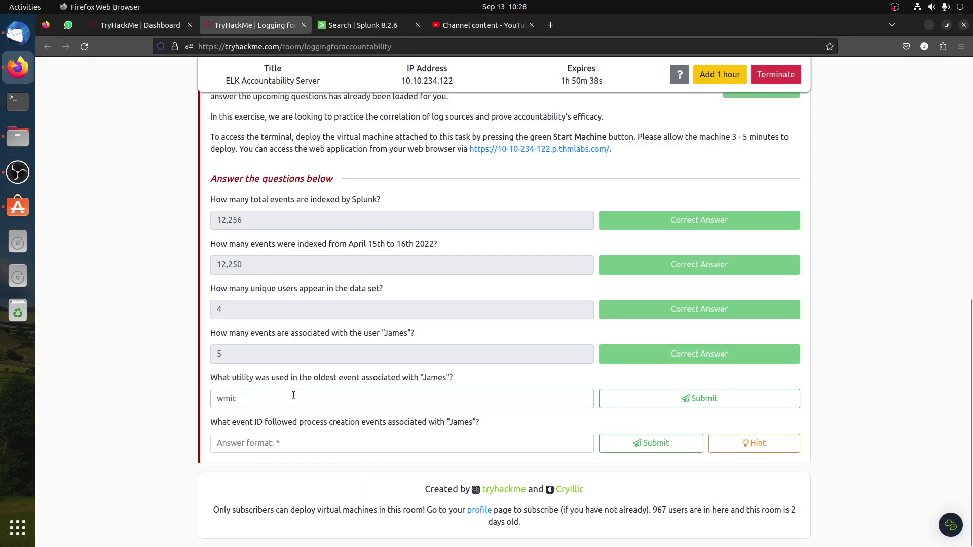
pyautogui.click(632, 394)
# Read the hint for the final event ID question
pyautogui.click(362, 24)
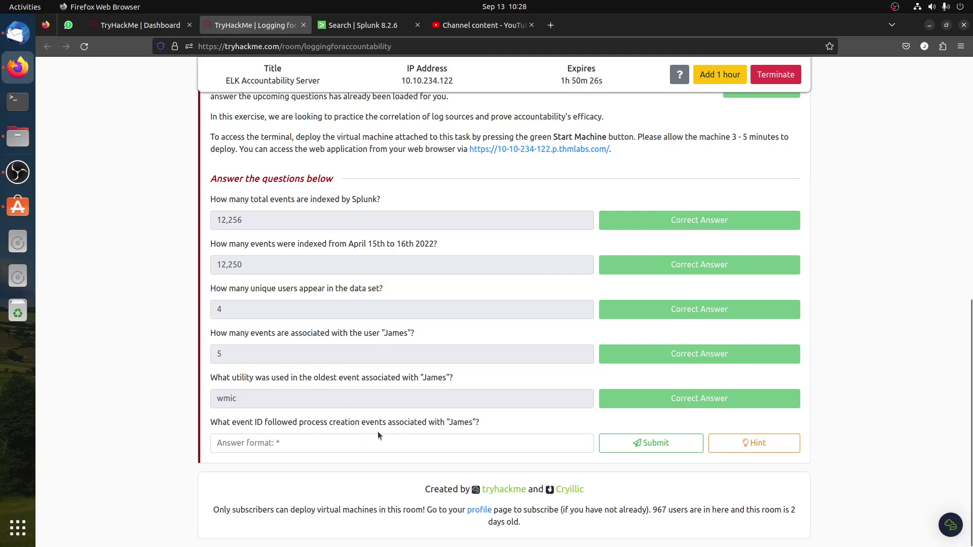
pyautogui.click(730, 450)
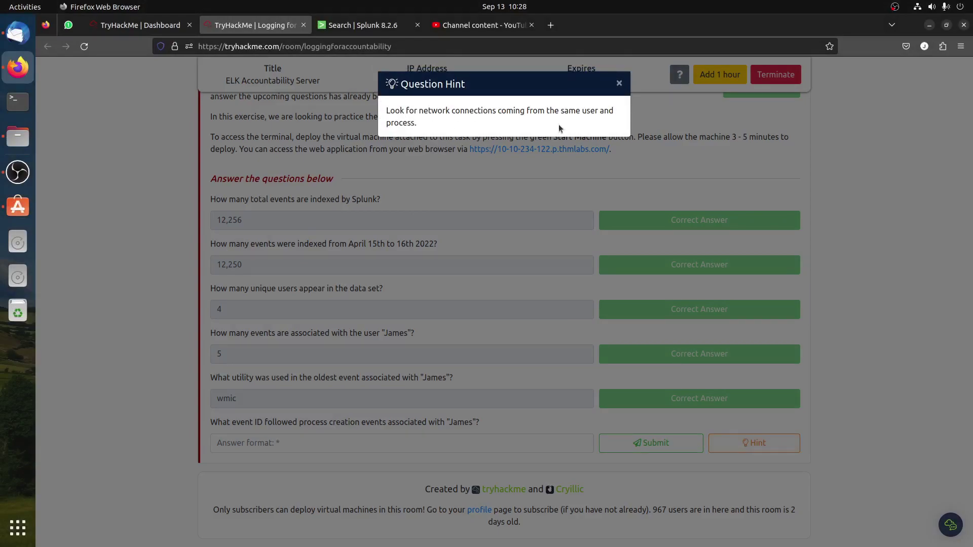
pyautogui.click(454, 283)
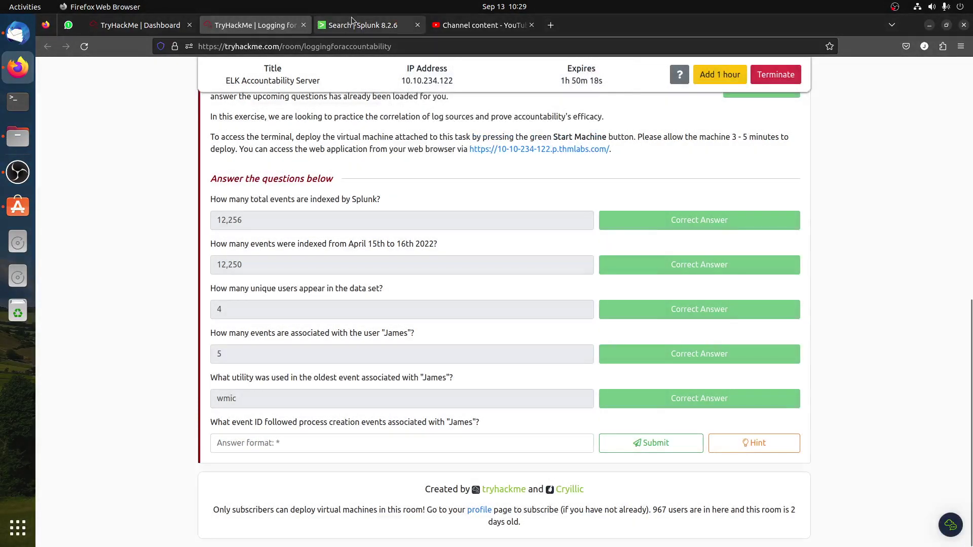
# Highlight the wording of the last question about the event ID
pyautogui.click(352, 17)
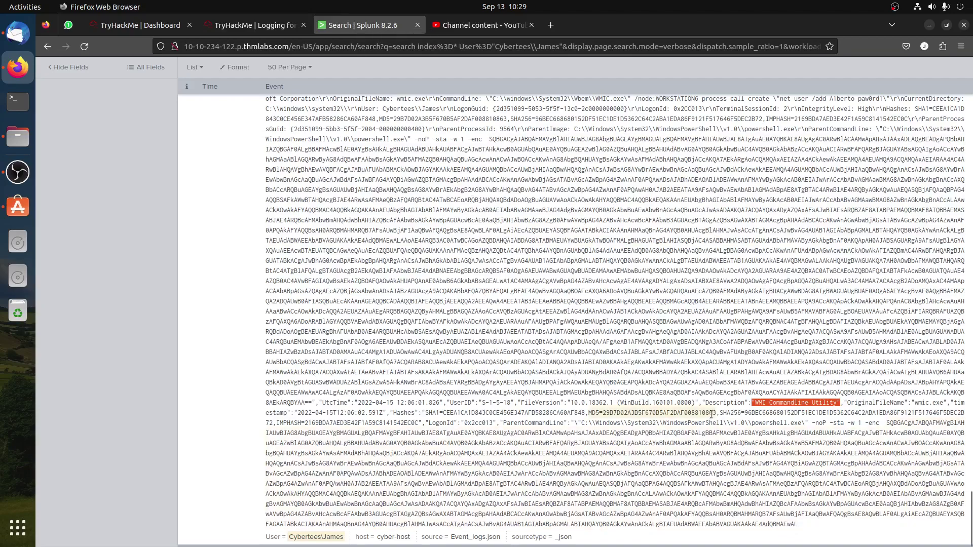
pyautogui.click(253, 24)
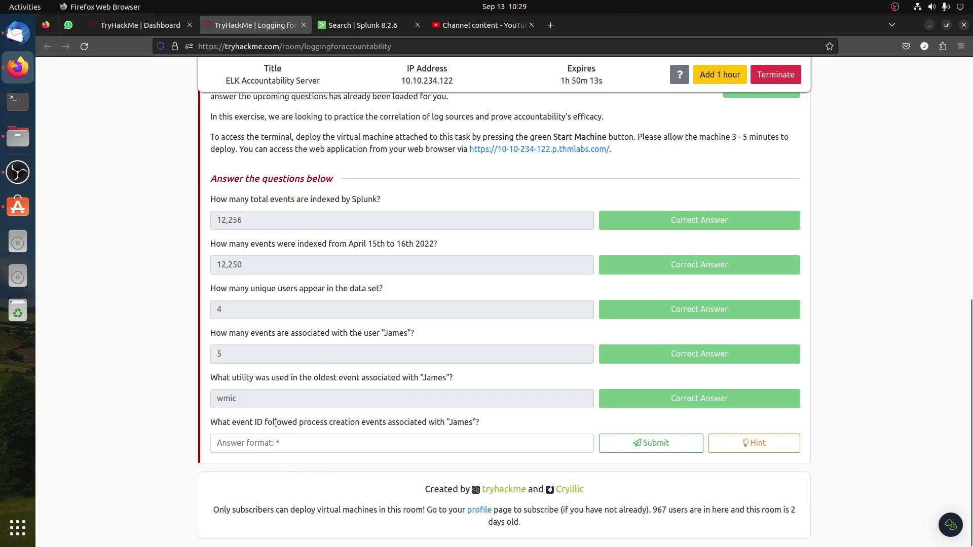
pyautogui.moveTo(276, 422); pyautogui.dragTo(414, 422)
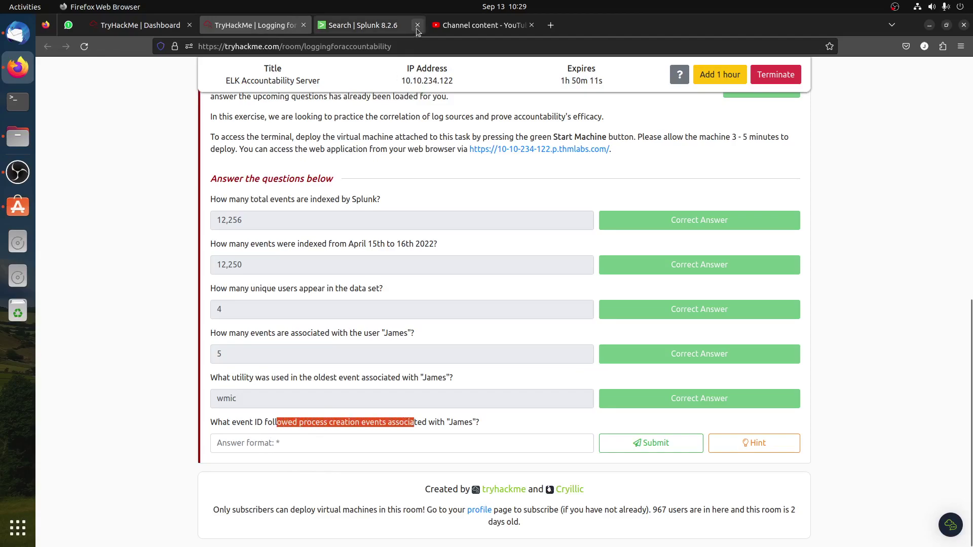
# View James's EventID values in Splunk: 1 in four events, 3 in one
pyautogui.click(352, 24)
pyautogui.scroll(15, 223, 353)
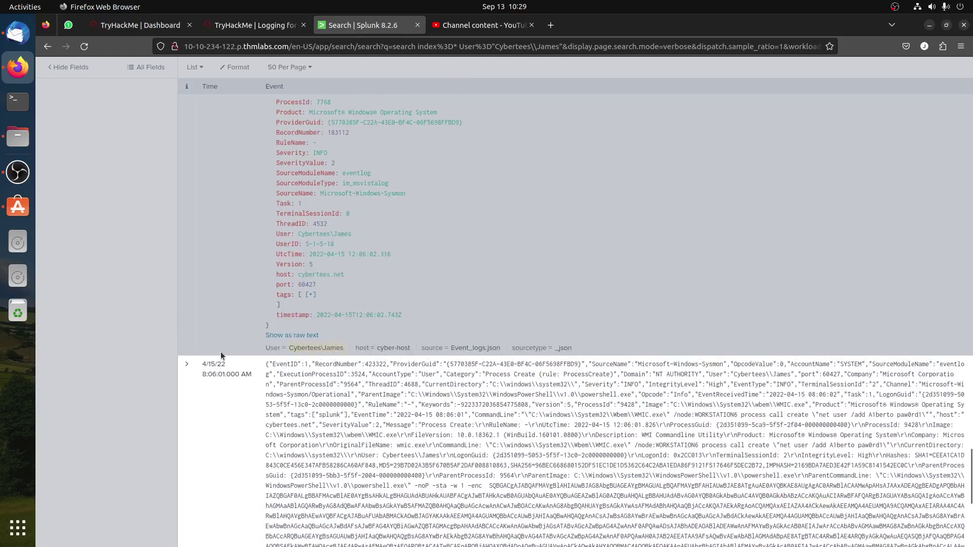
pyautogui.scroll(10, 205, 347)
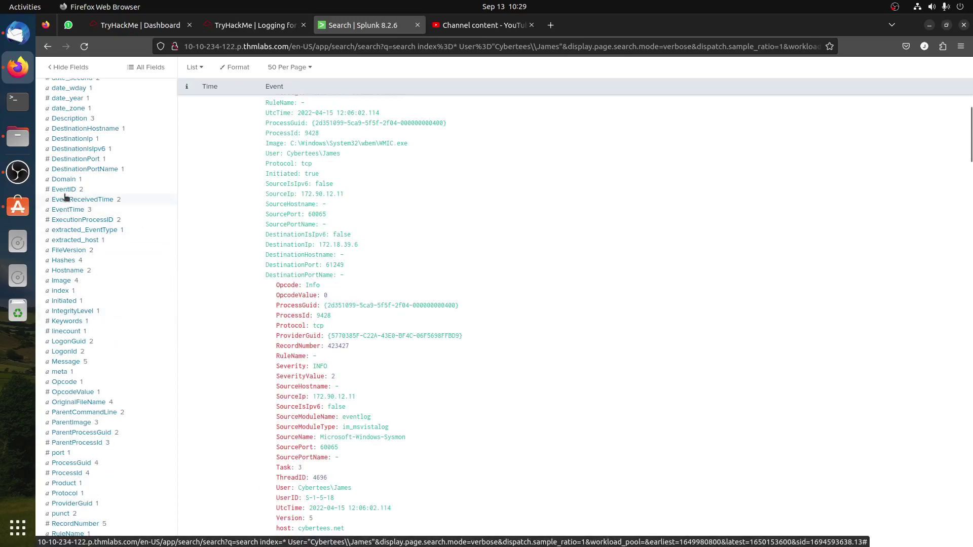
pyautogui.click(64, 190)
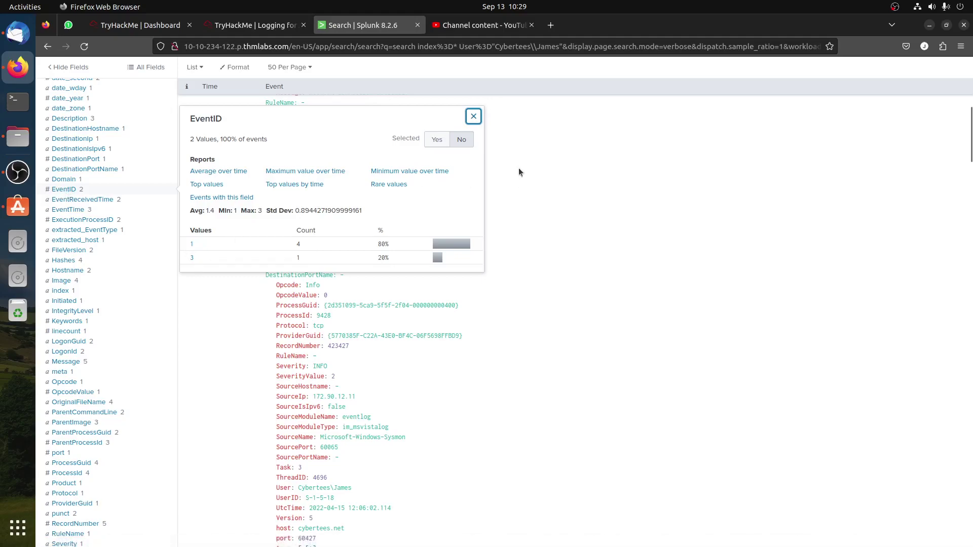
pyautogui.click(473, 116)
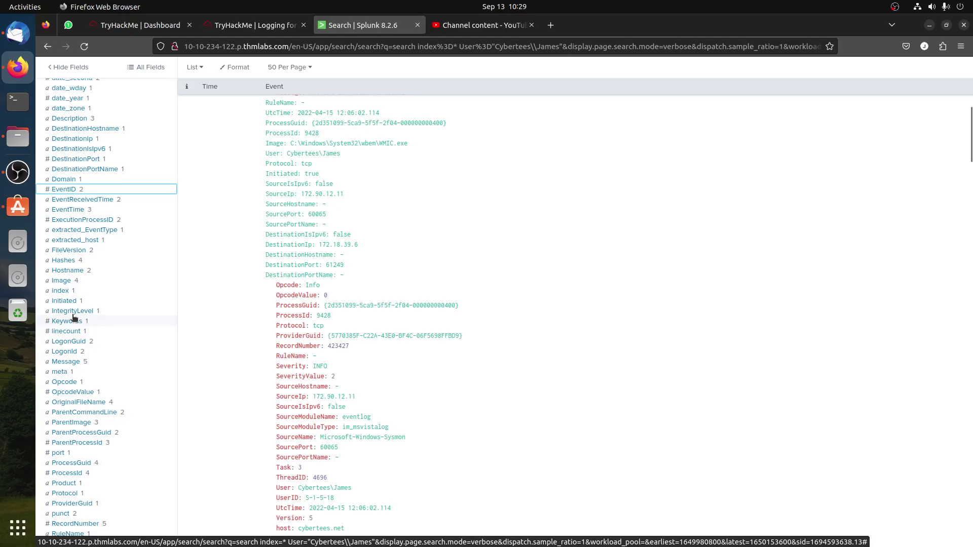
pyautogui.scroll(6, 74, 318)
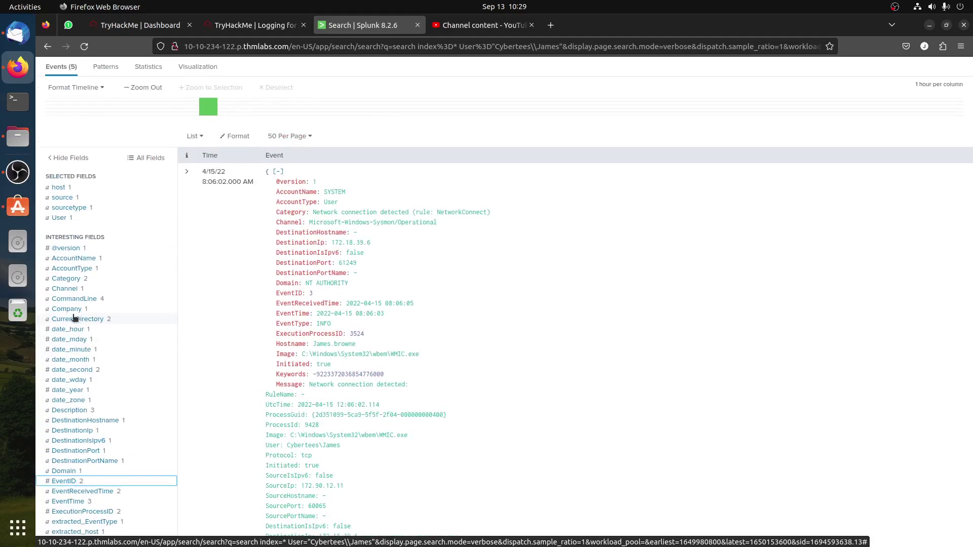
pyautogui.click(75, 299)
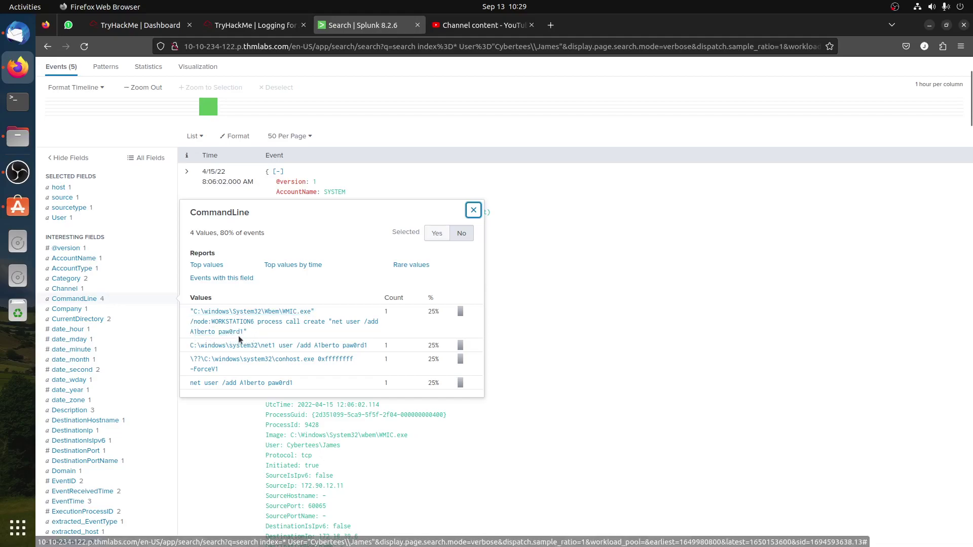
pyautogui.click(473, 209)
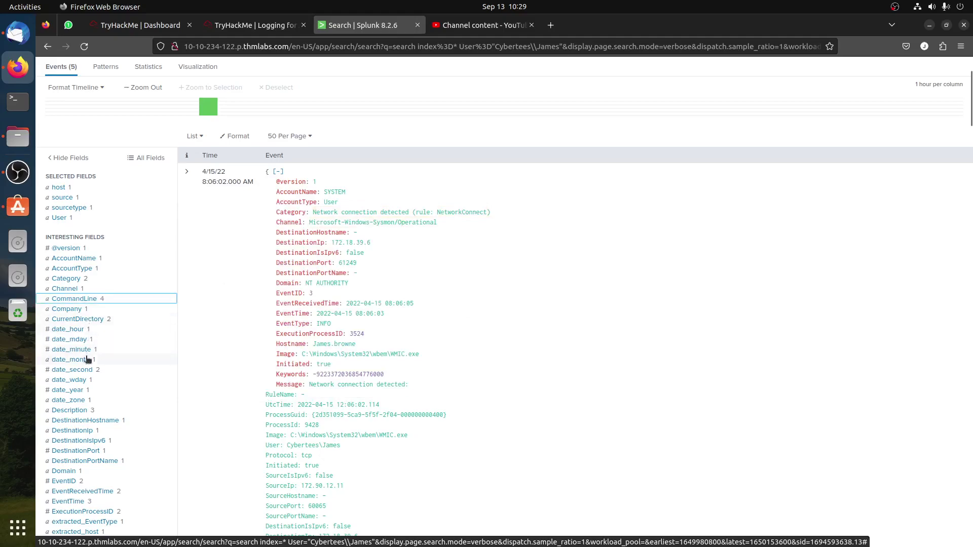
pyautogui.scroll(-3, 87, 360)
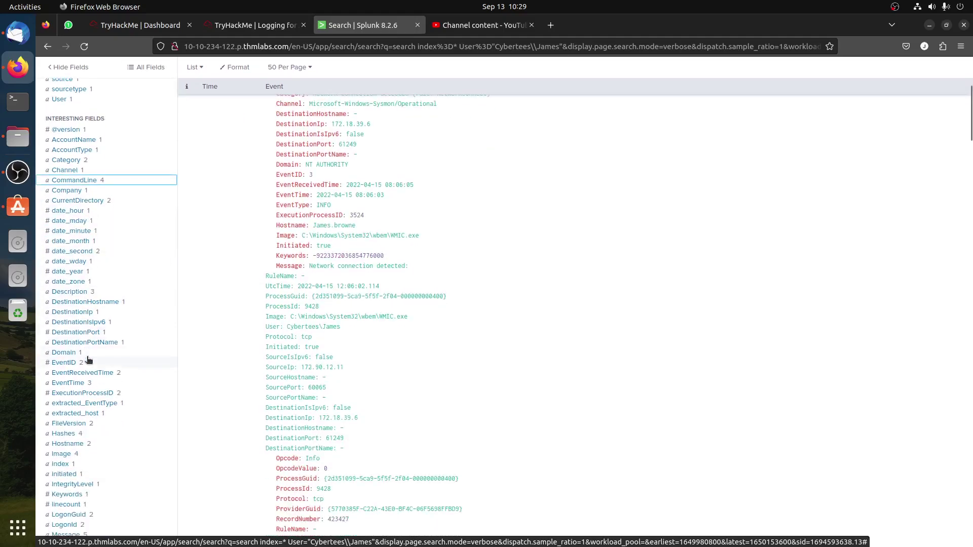
pyautogui.scroll(-6, 87, 359)
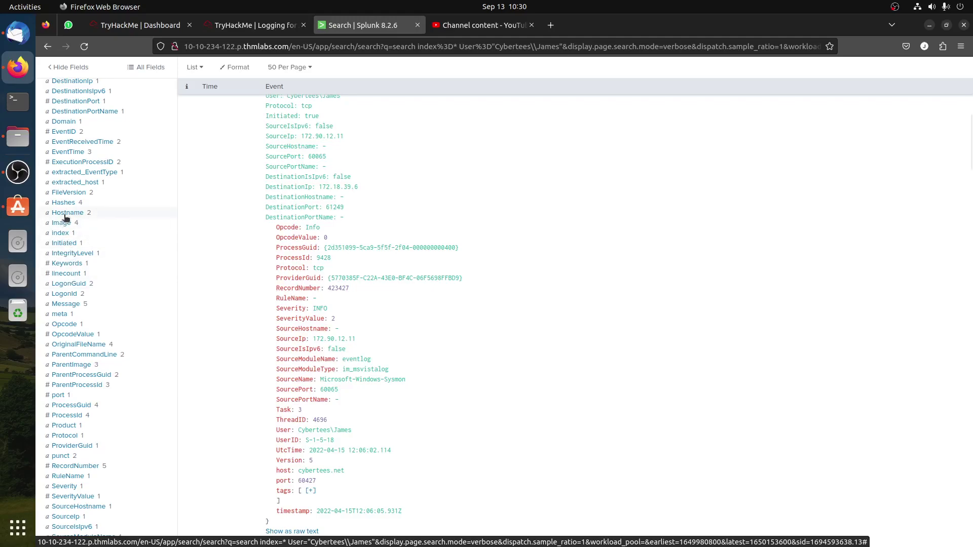
pyautogui.scroll(4, 64, 218)
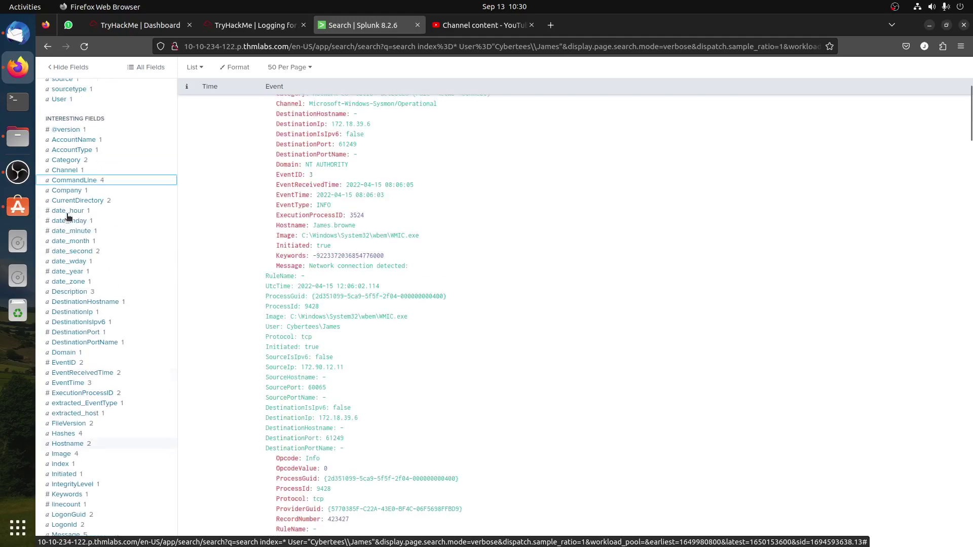
pyautogui.click(71, 314)
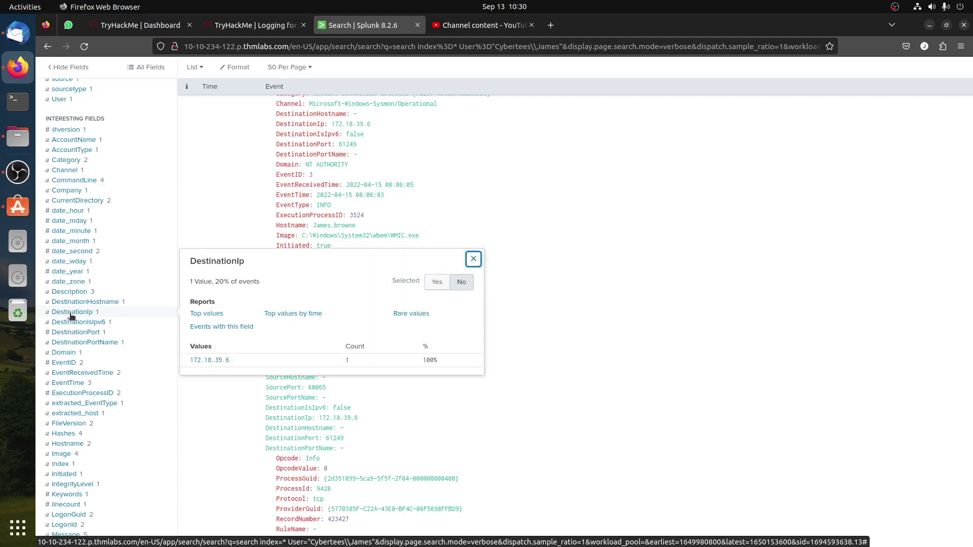
pyautogui.click(71, 315)
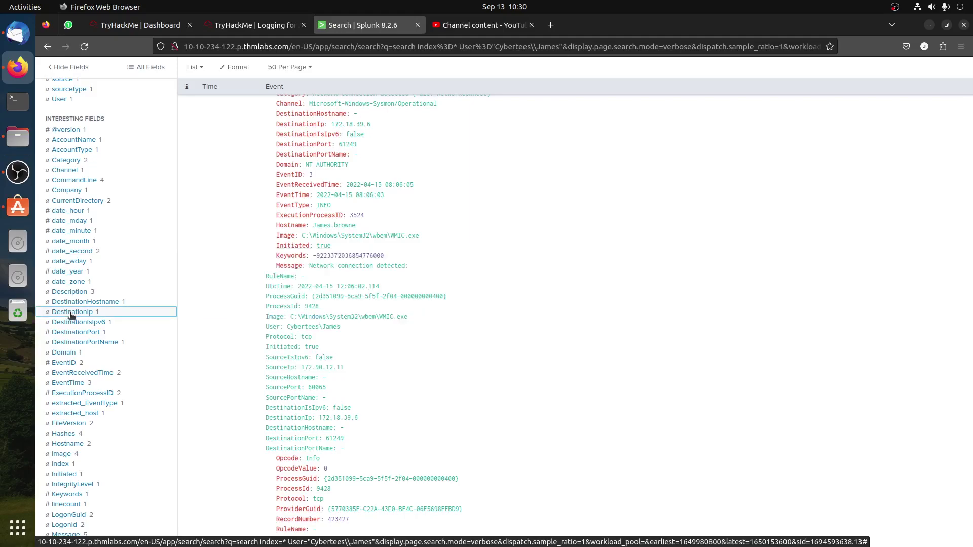
pyautogui.scroll(-3, 71, 315)
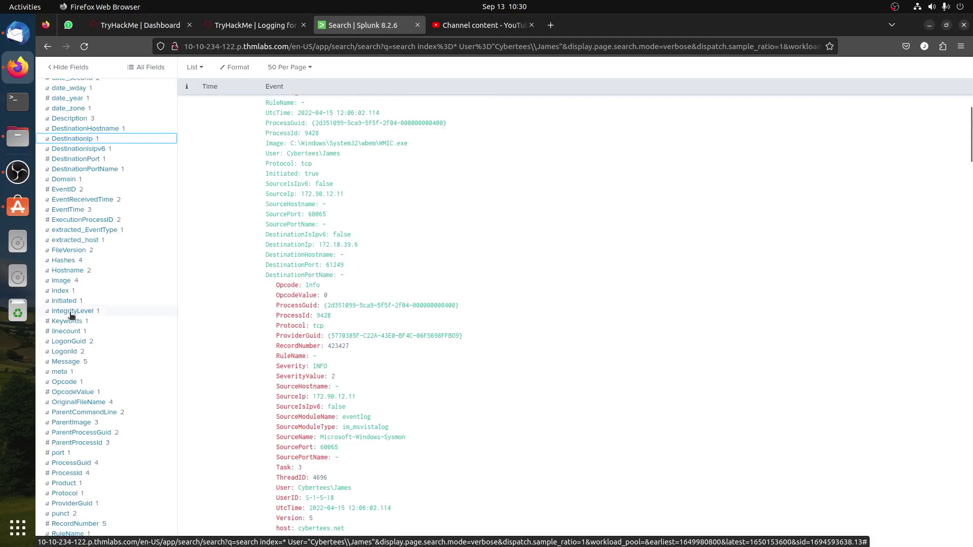
pyautogui.scroll(-2, 71, 315)
pyautogui.scroll(-5, 71, 315)
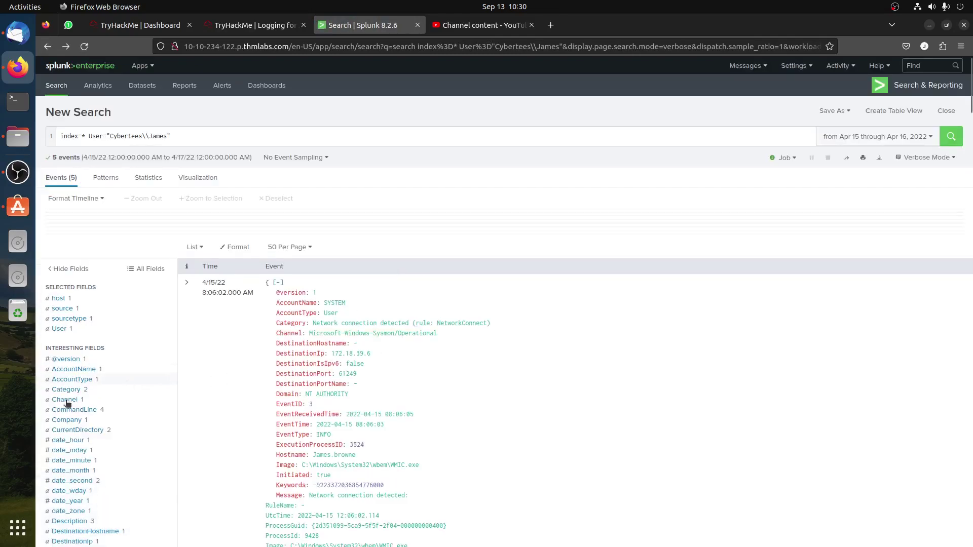
pyautogui.scroll(-3, 71, 395)
pyautogui.scroll(-15, 91, 380)
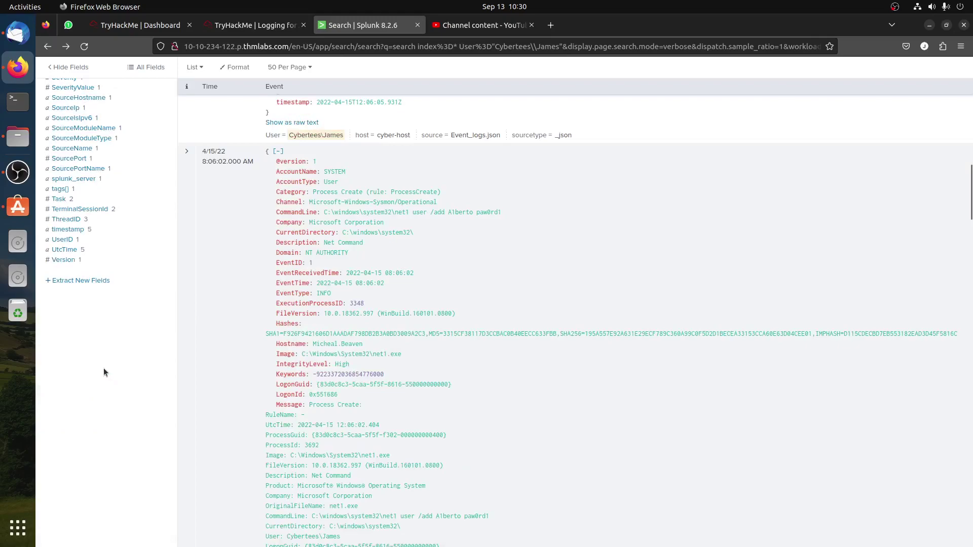
pyautogui.scroll(3, 104, 369)
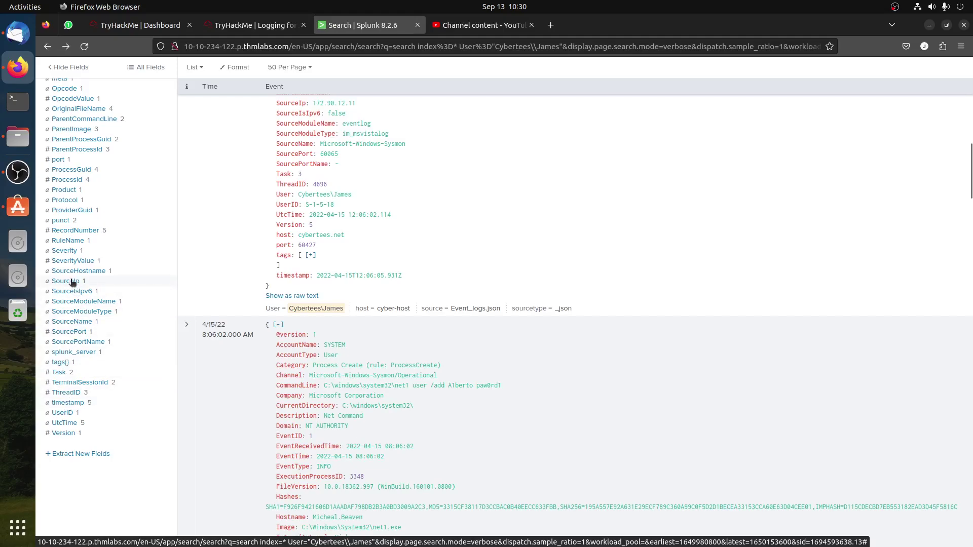
pyautogui.scroll(2, 71, 282)
pyautogui.scroll(2, 71, 281)
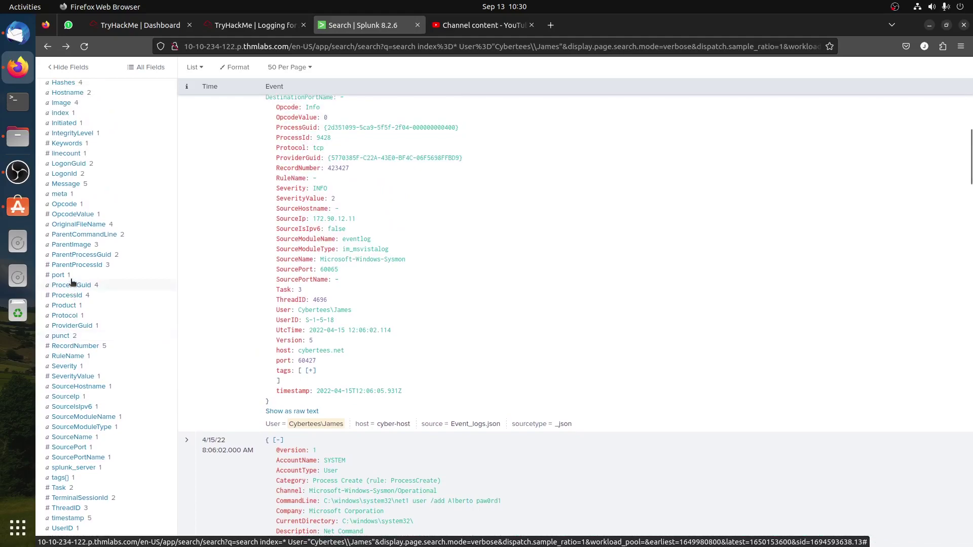
# Read the hint for the question on which event ID followed James's process creations
pyautogui.click(261, 25)
pyautogui.click(753, 443)
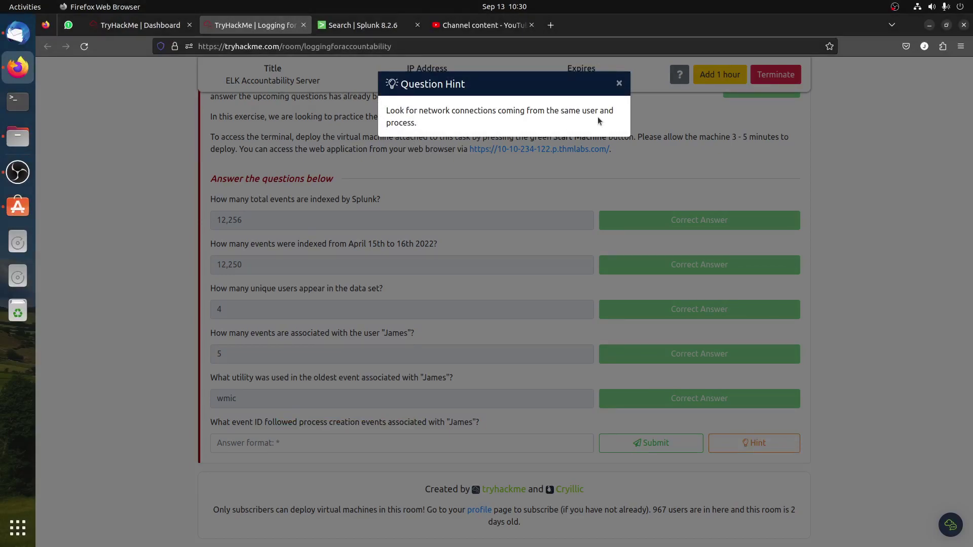
pyautogui.click(349, 26)
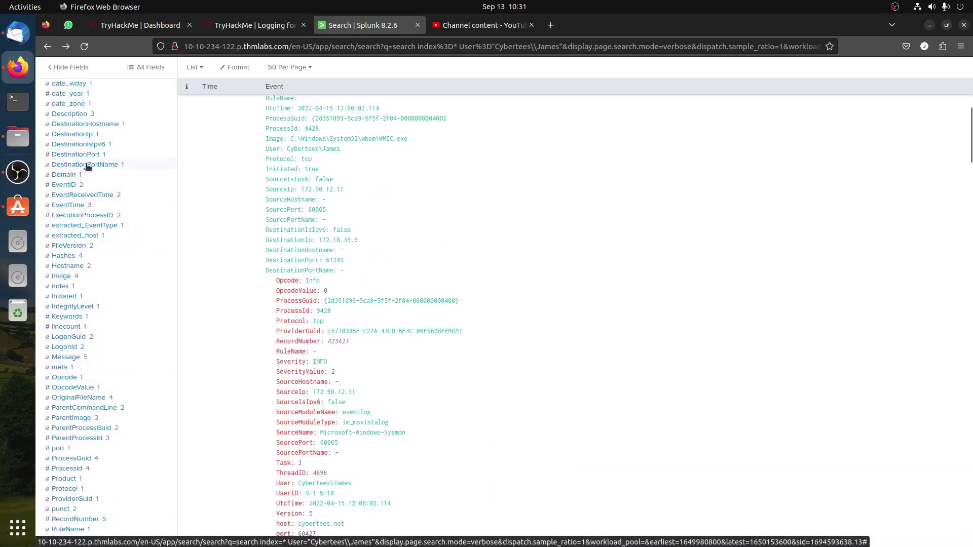
# Scroll James's events and check the distinct ProcessId values in the fields sidebar
pyautogui.scroll(2, 89, 169)
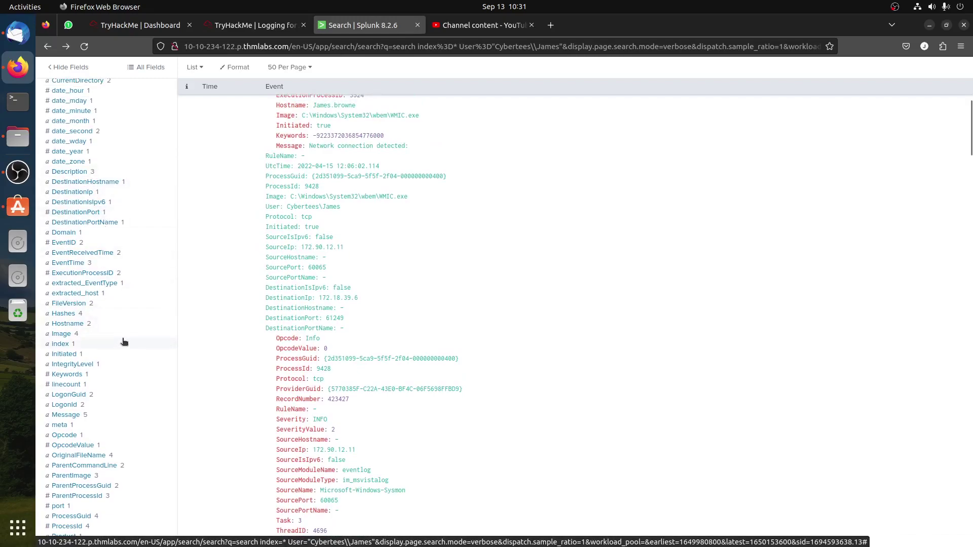
pyautogui.scroll(8, 124, 342)
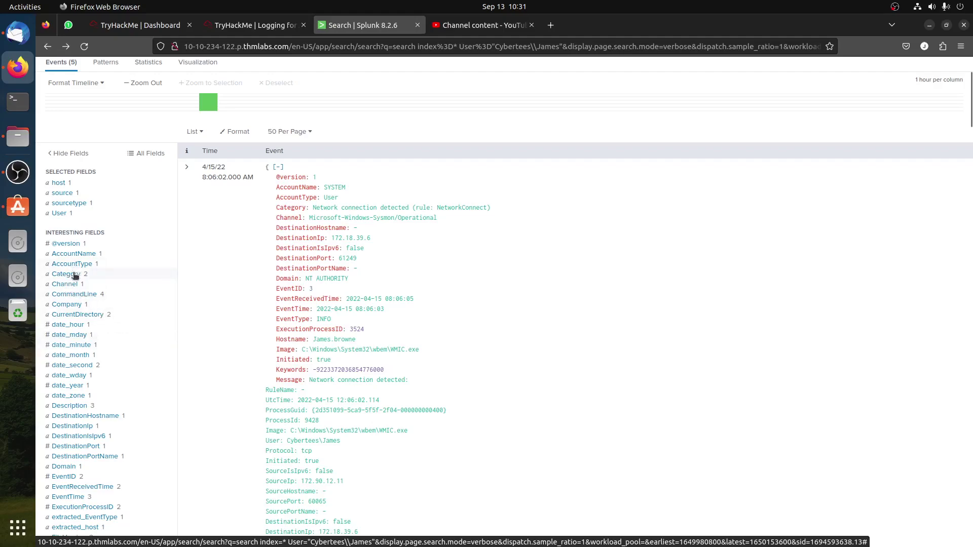
pyautogui.scroll(-4, 81, 345)
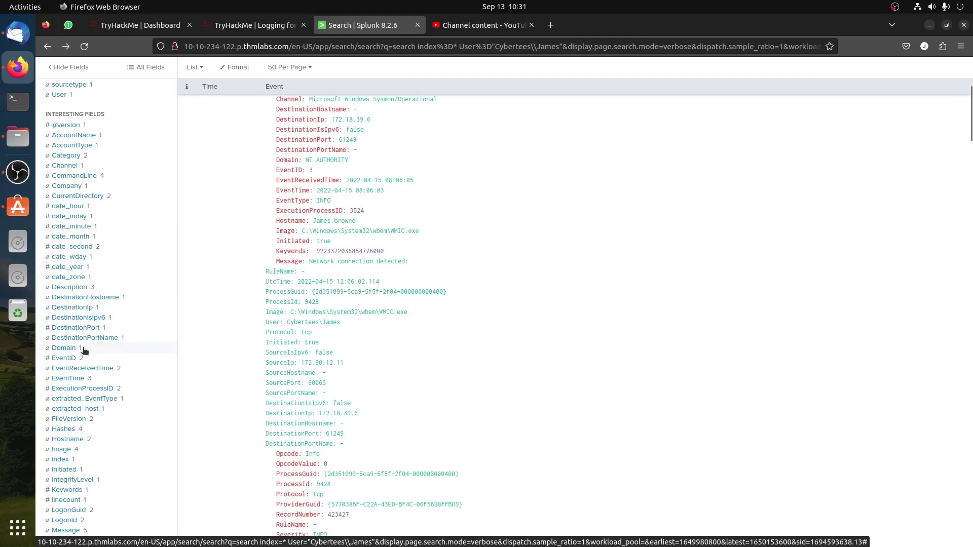
pyautogui.scroll(-8, 83, 351)
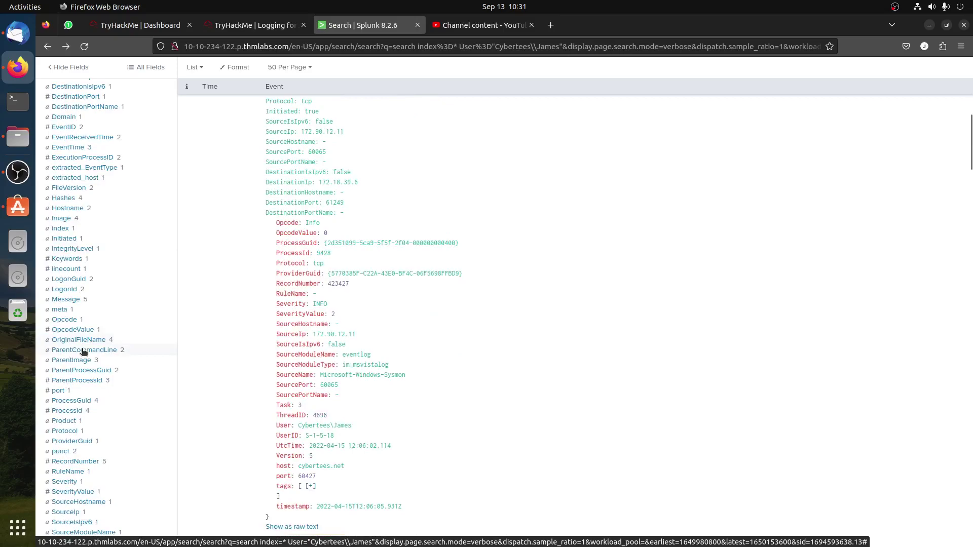
pyautogui.scroll(-2, 83, 350)
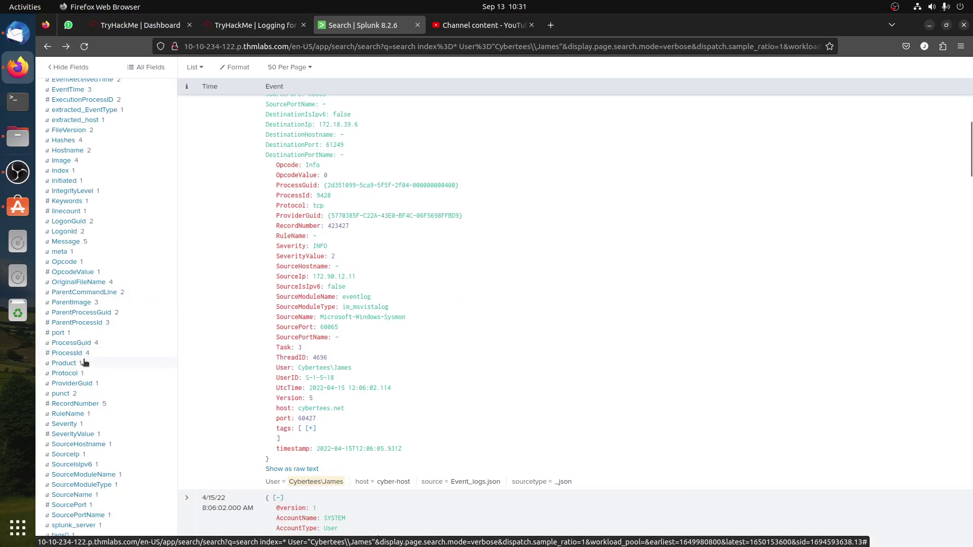
pyautogui.click(64, 353)
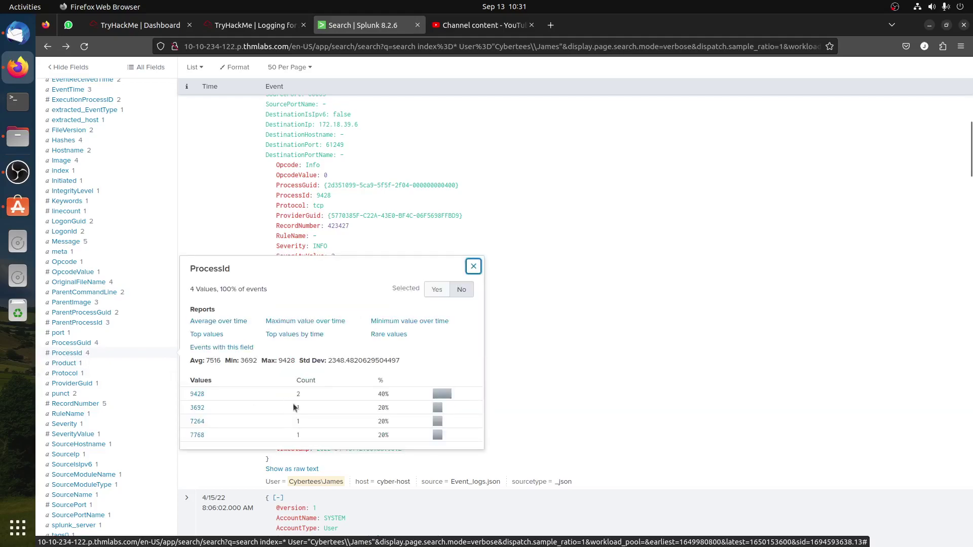
pyautogui.scroll(-2, 293, 404)
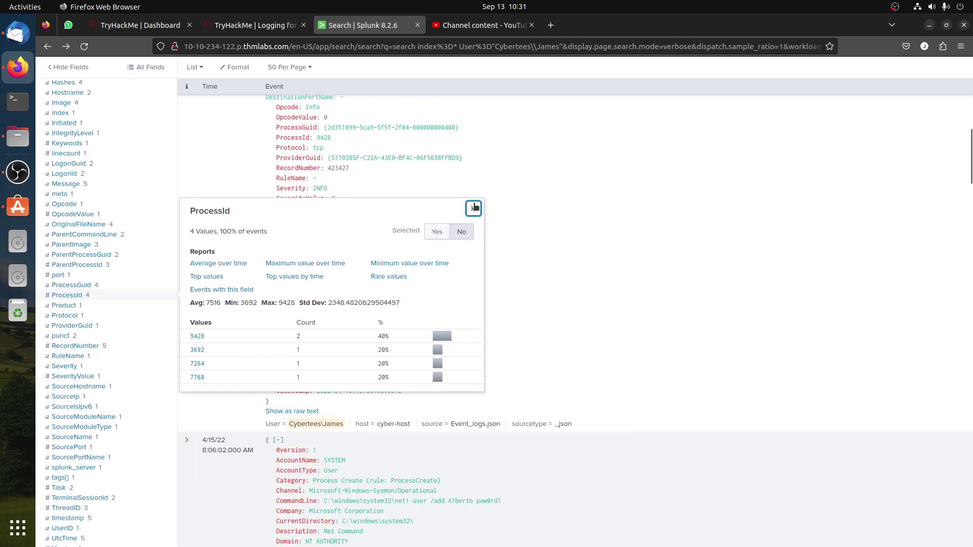
pyautogui.click(137, 295)
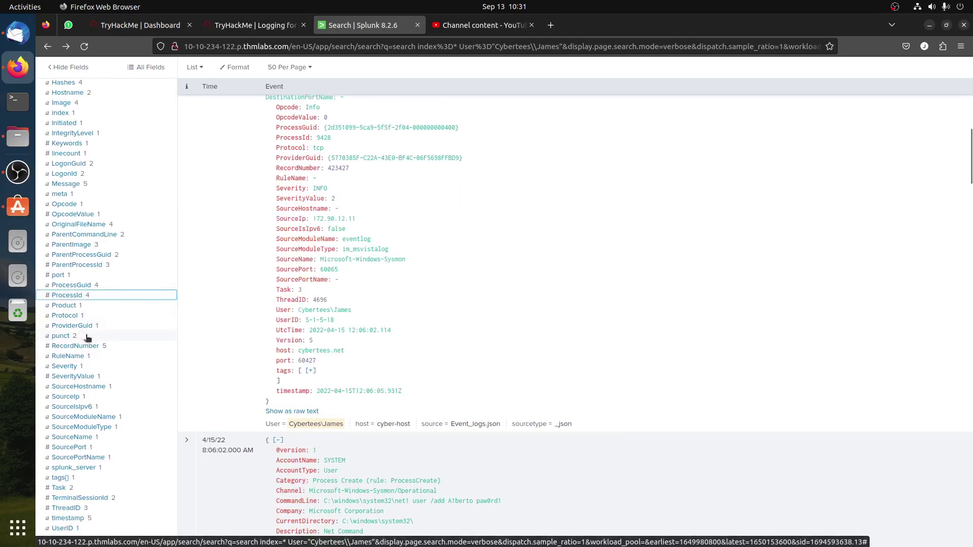
pyautogui.scroll(-3, 87, 338)
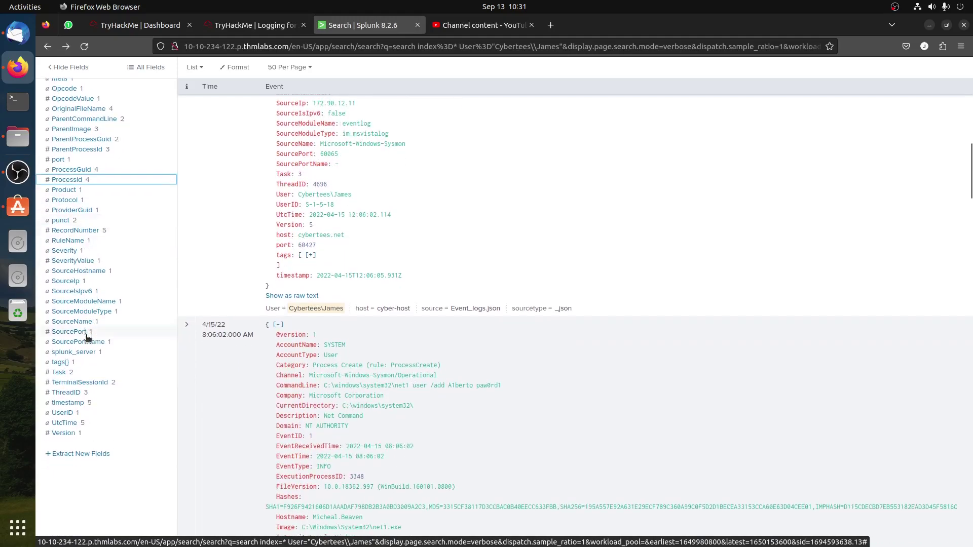
pyautogui.scroll(6, 87, 338)
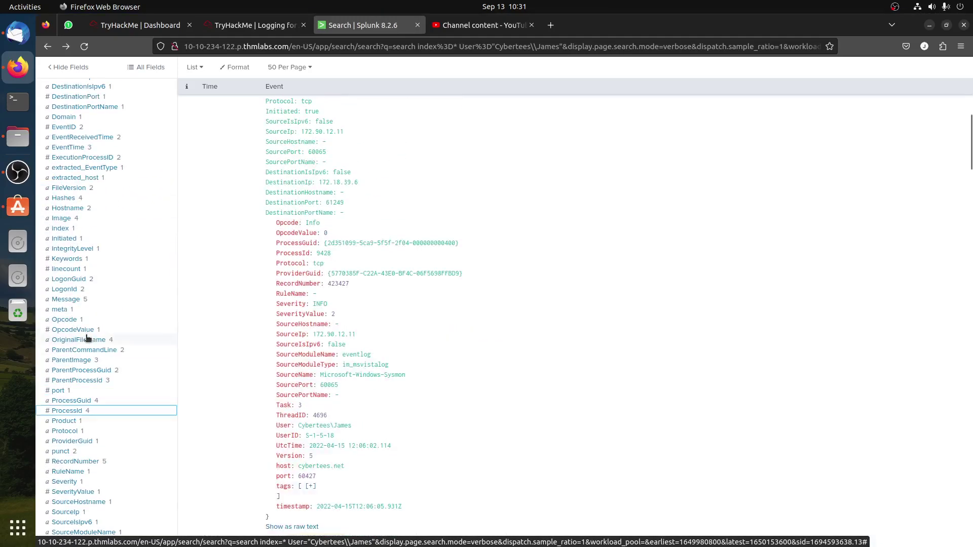
pyautogui.scroll(2, 87, 338)
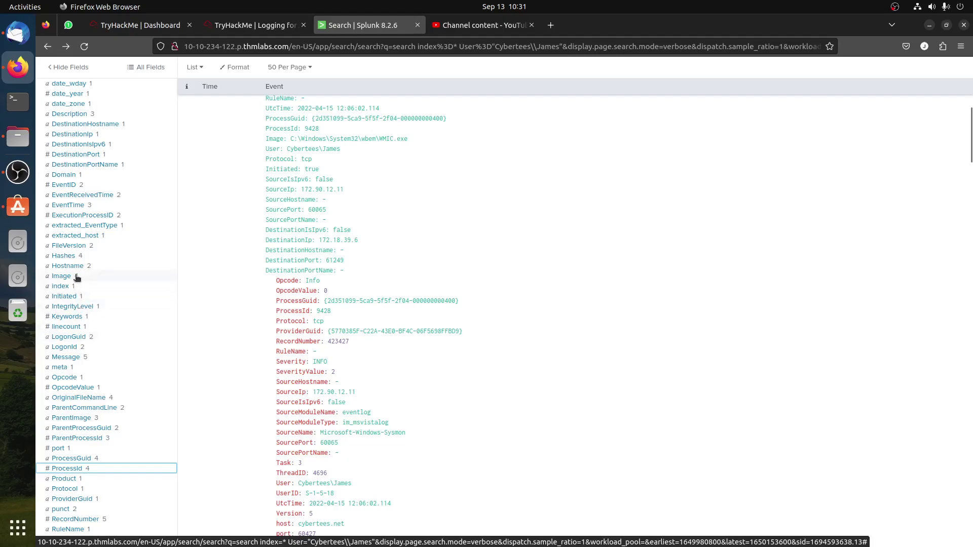
# Filter James's events to EventID 1 and highlight the net1 user-creation command line
pyautogui.click(70, 185)
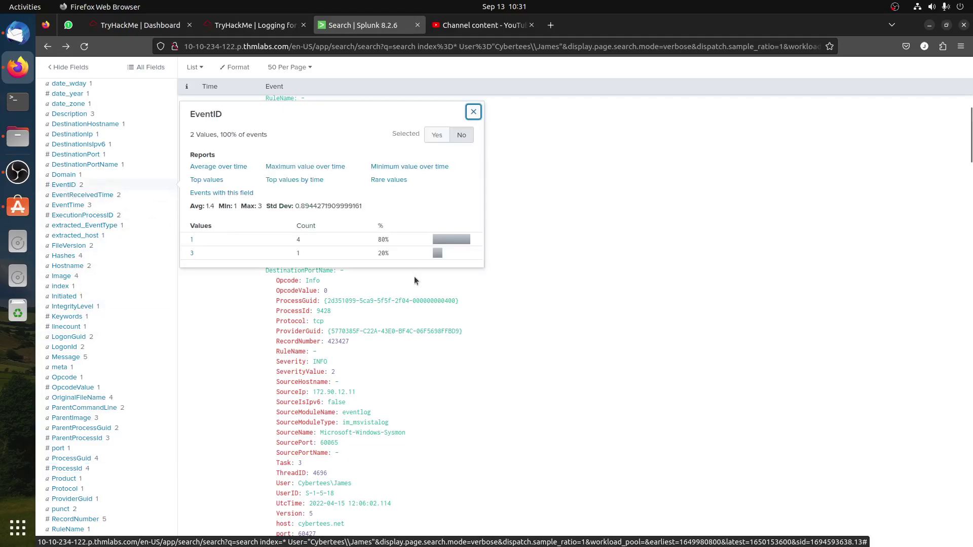
pyautogui.click(193, 240)
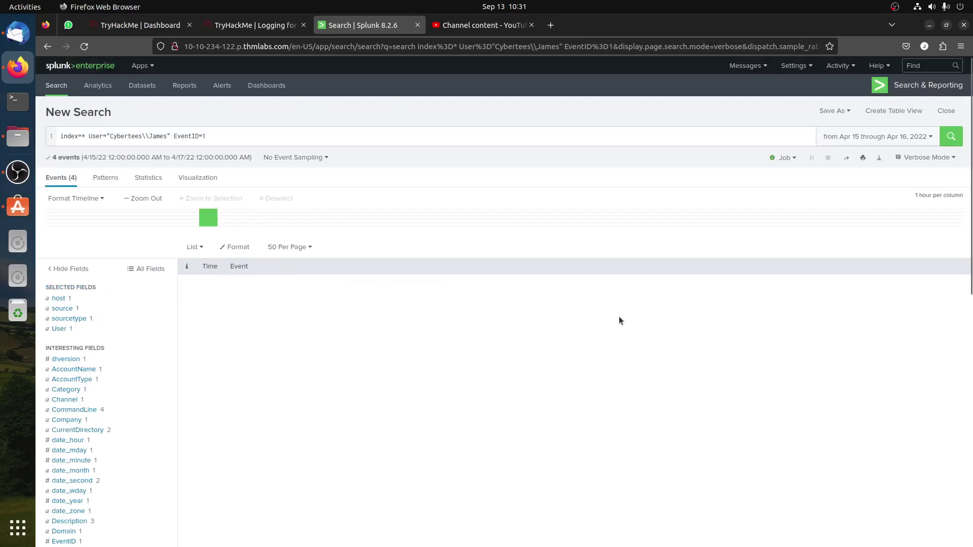
pyautogui.scroll(-4, 619, 317)
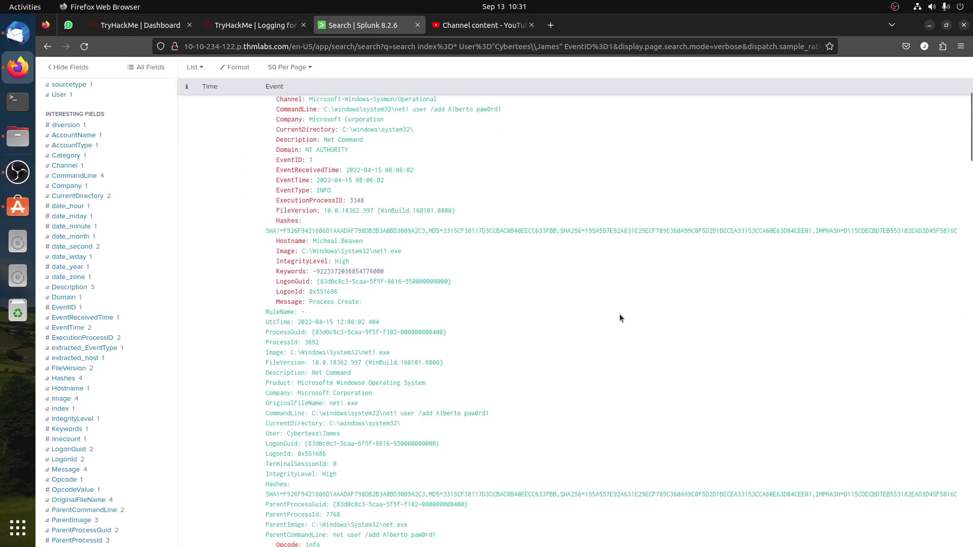
pyautogui.scroll(2, 534, 278)
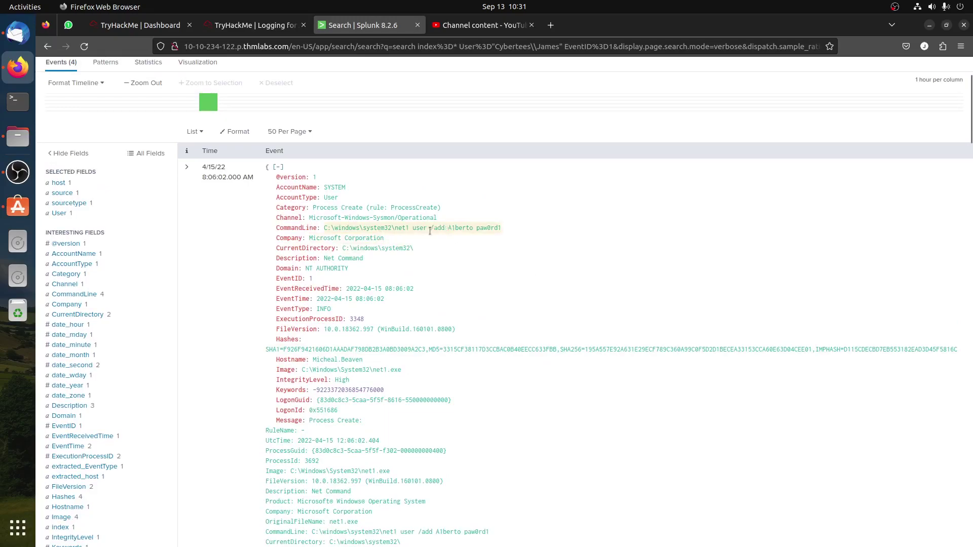
pyautogui.moveTo(395, 229); pyautogui.dragTo(504, 234)
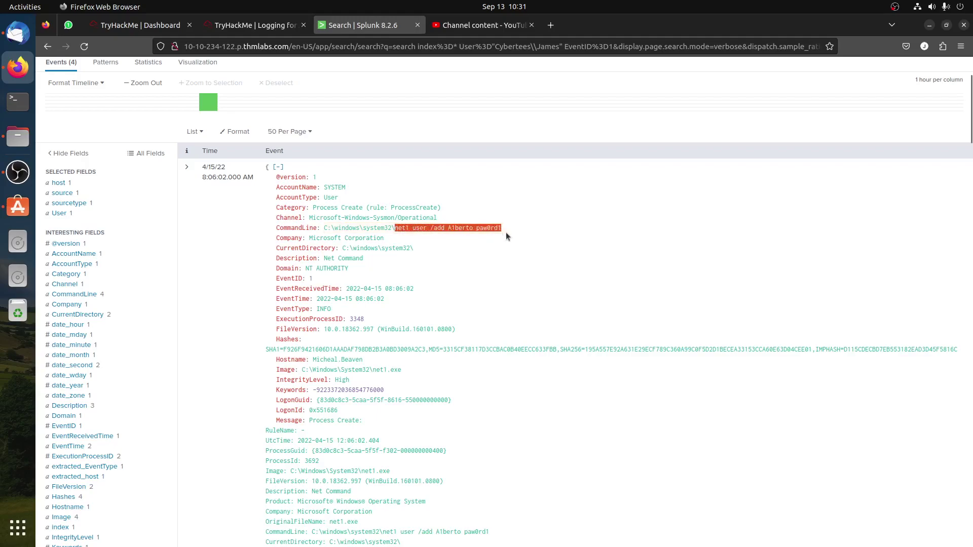
pyautogui.hotkey('ctrl', 'pageup')
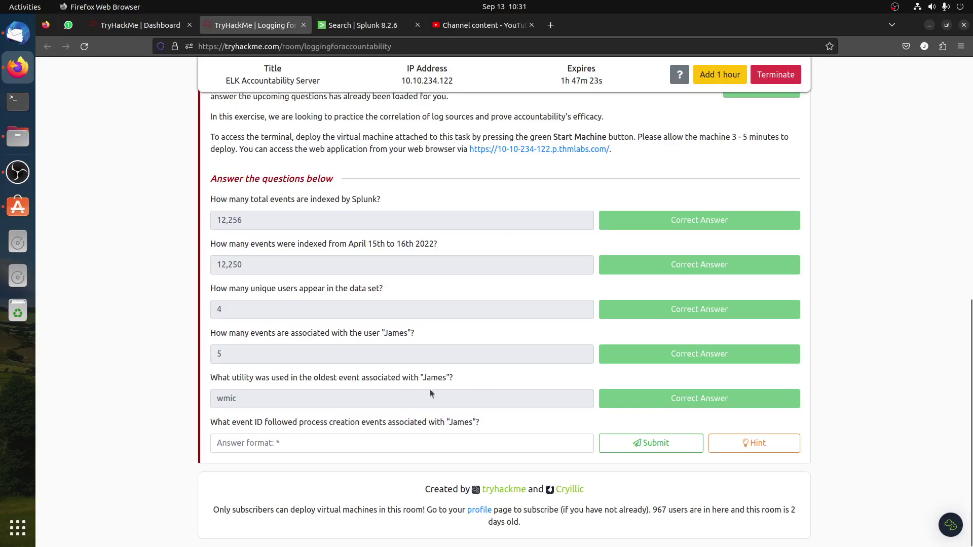
# Scroll through James's four EventID 1 process-creation events and back to the top
pyautogui.click(365, 25)
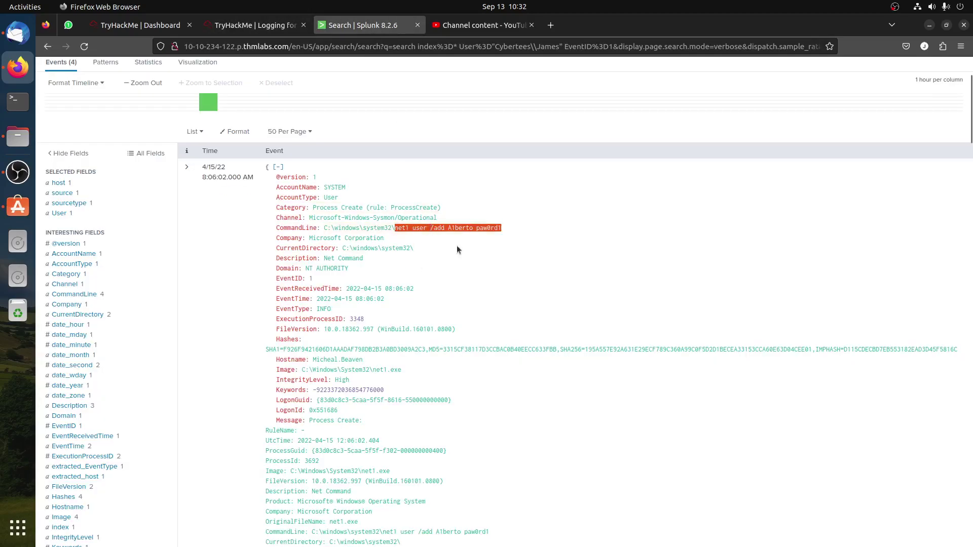
pyautogui.scroll(-7, 459, 373)
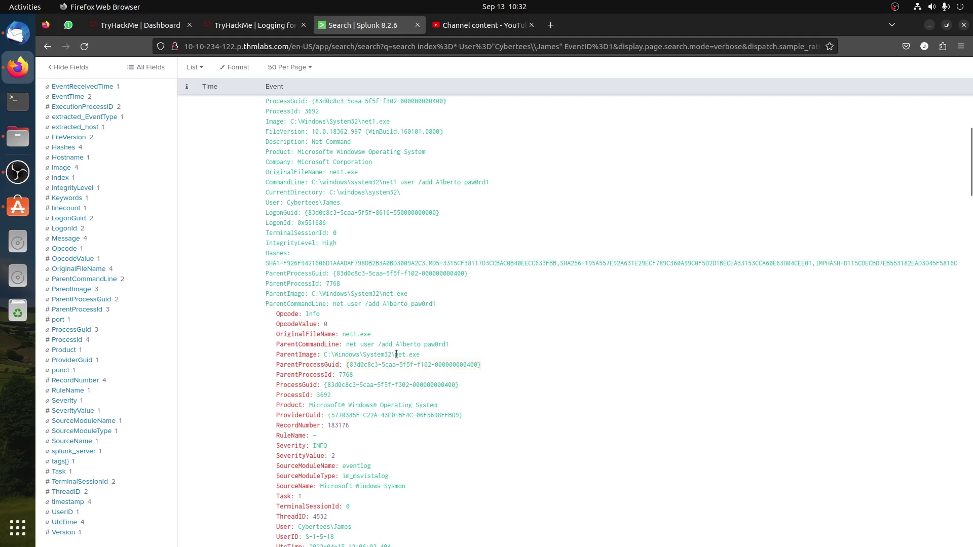
pyautogui.scroll(-6, 428, 418)
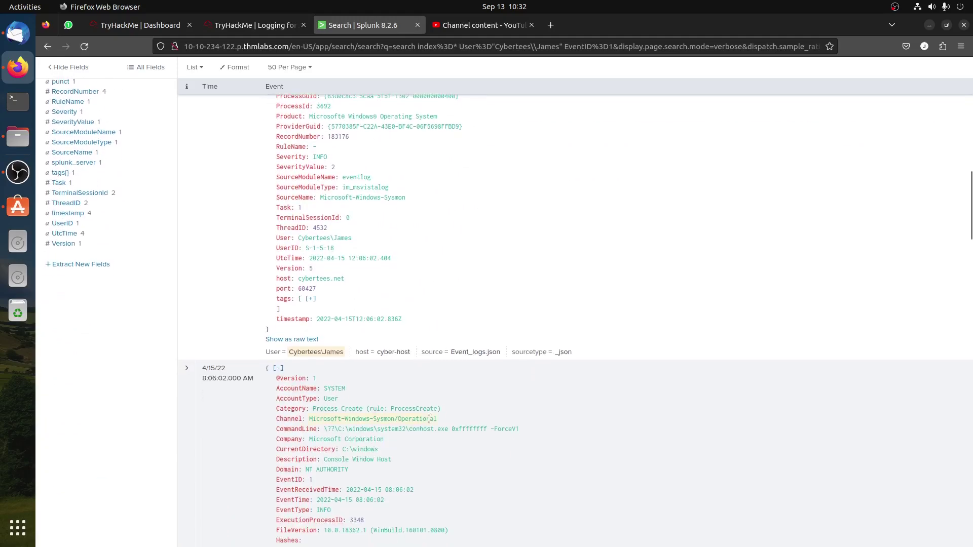
pyautogui.scroll(-4, 429, 418)
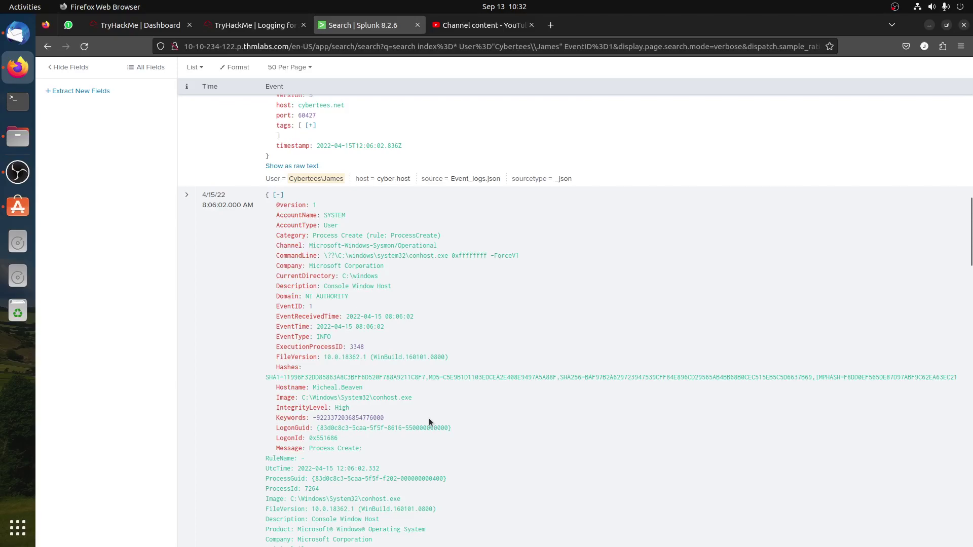
pyautogui.scroll(10, 439, 412)
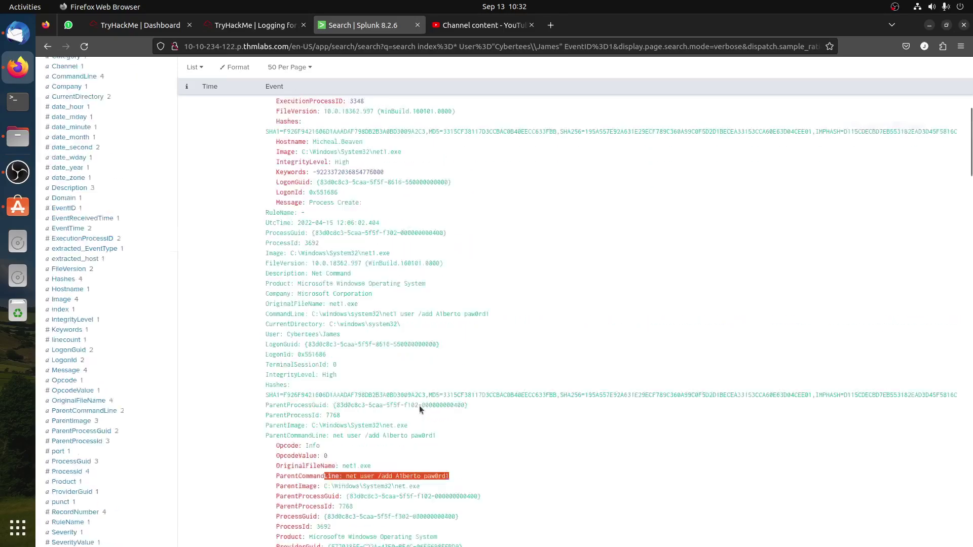
# Change the search filter to EventID=3, revealing one WMIC.exe network connection event
pyautogui.moveTo(203, 136); pyautogui.dragTo(292, 139)
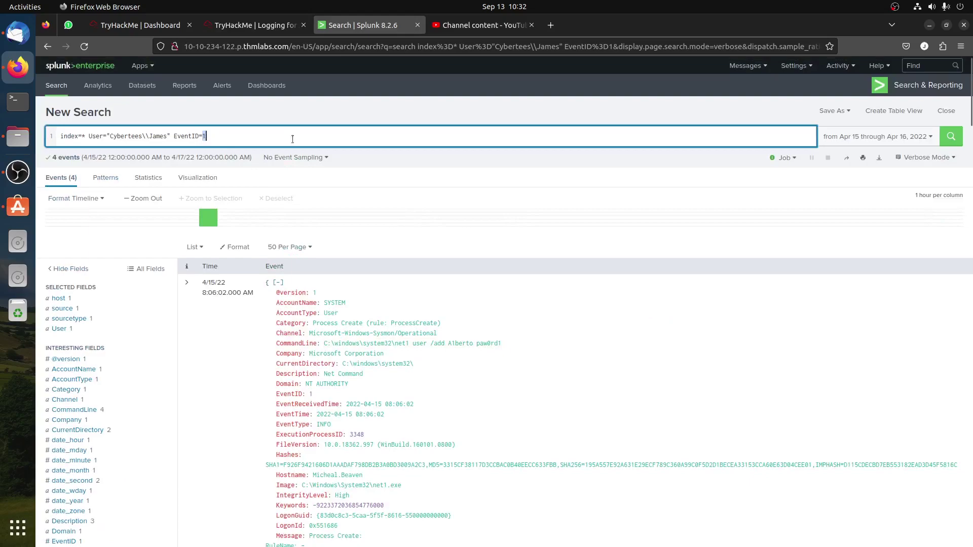
pyautogui.write('3')
pyautogui.press('Return')
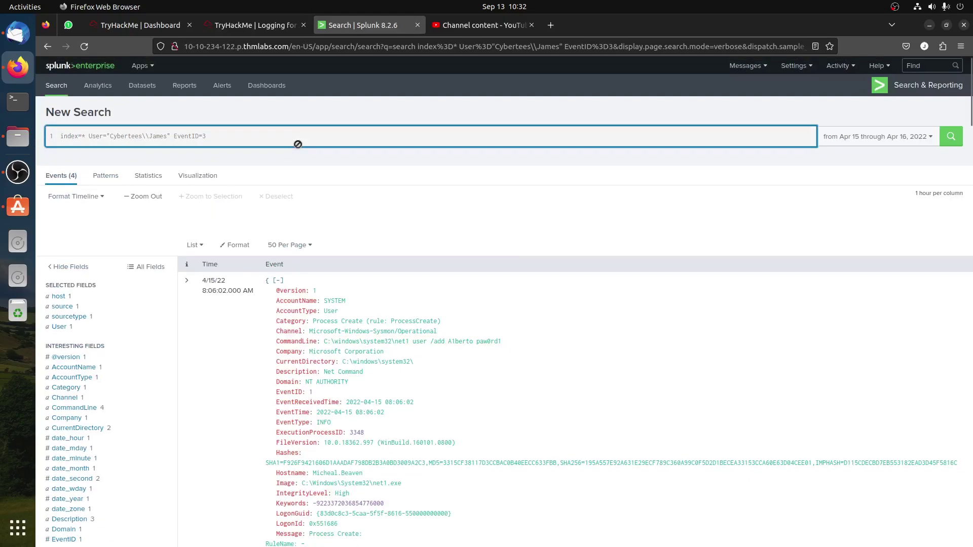
pyautogui.scroll(-3, 501, 392)
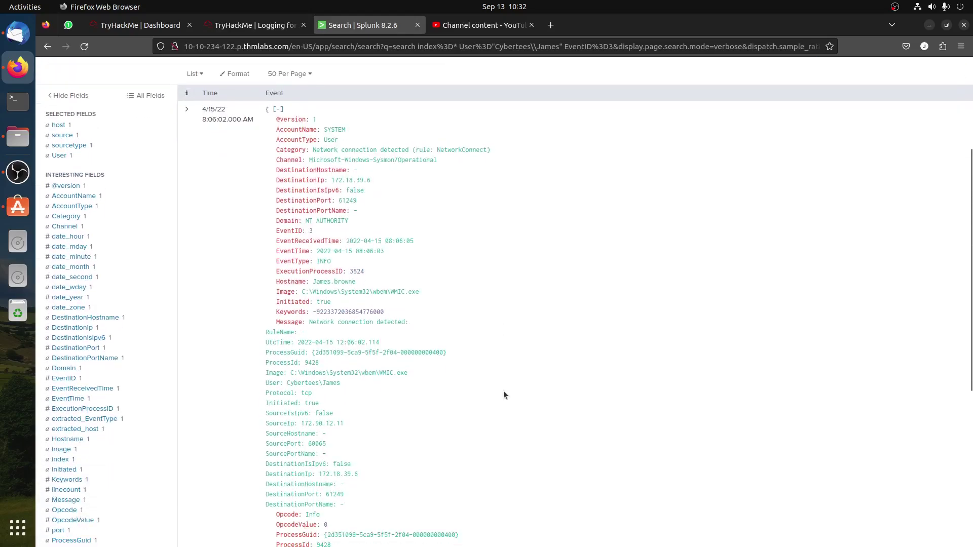
pyautogui.moveTo(420, 291); pyautogui.dragTo(298, 292)
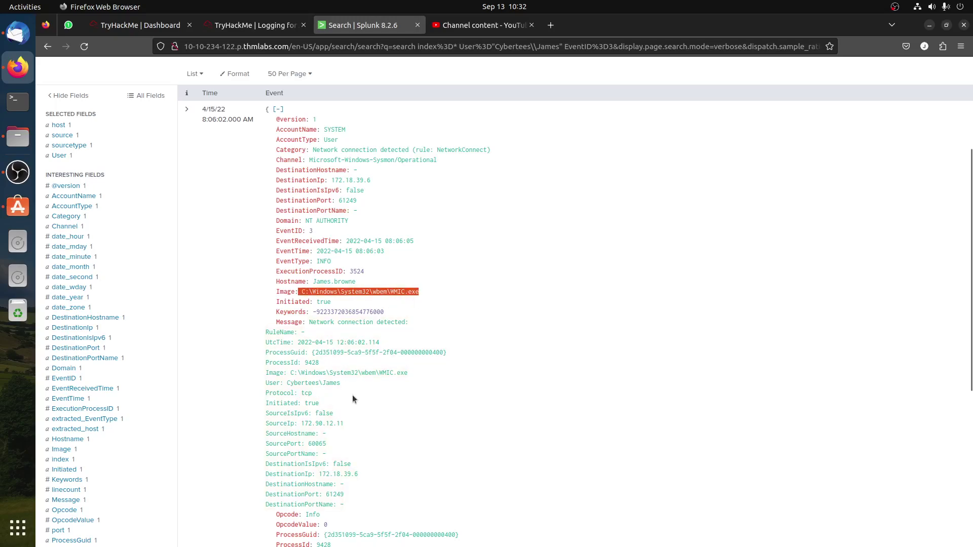
# Review the rest of the WMIC.exe network connection event's details
pyautogui.scroll(-2, 352, 394)
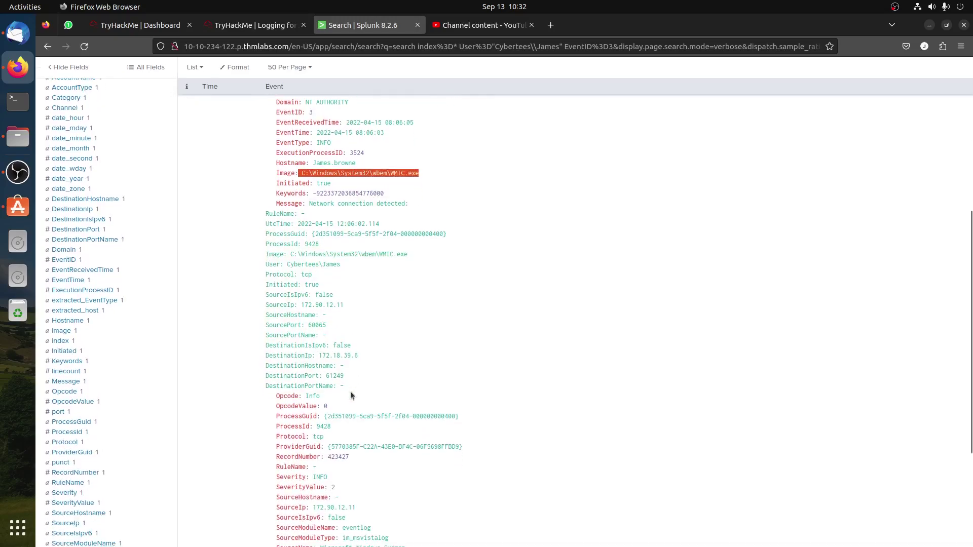
pyautogui.scroll(-1, 351, 391)
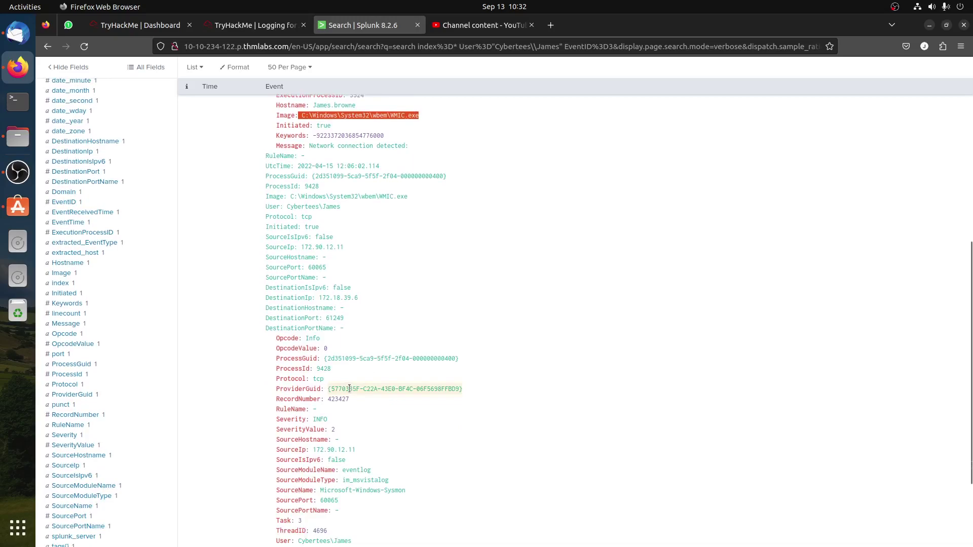
pyautogui.scroll(-2, 349, 389)
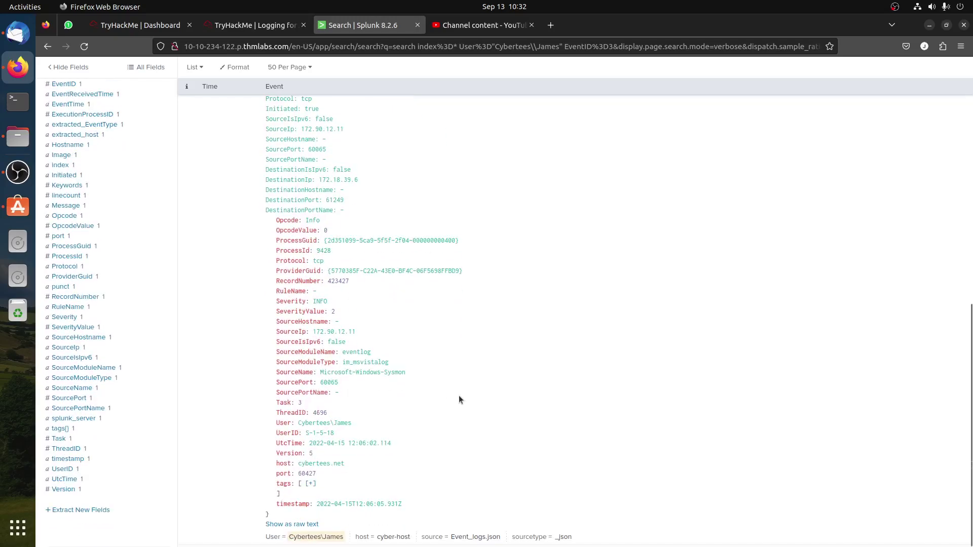
pyautogui.click(258, 27)
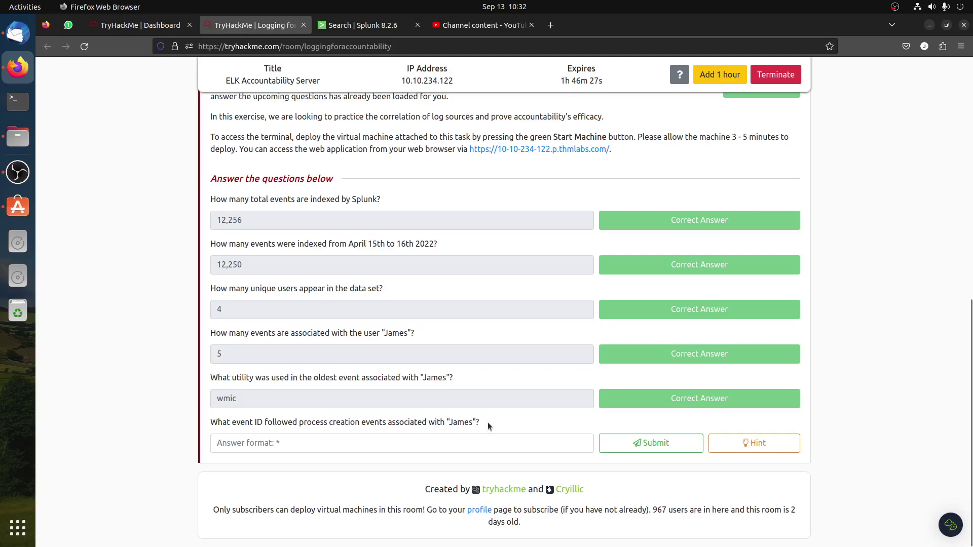
# Check the question hint, then confirm in Splunk that the WMIC.exe network connection event has EventID 3
pyautogui.click(762, 440)
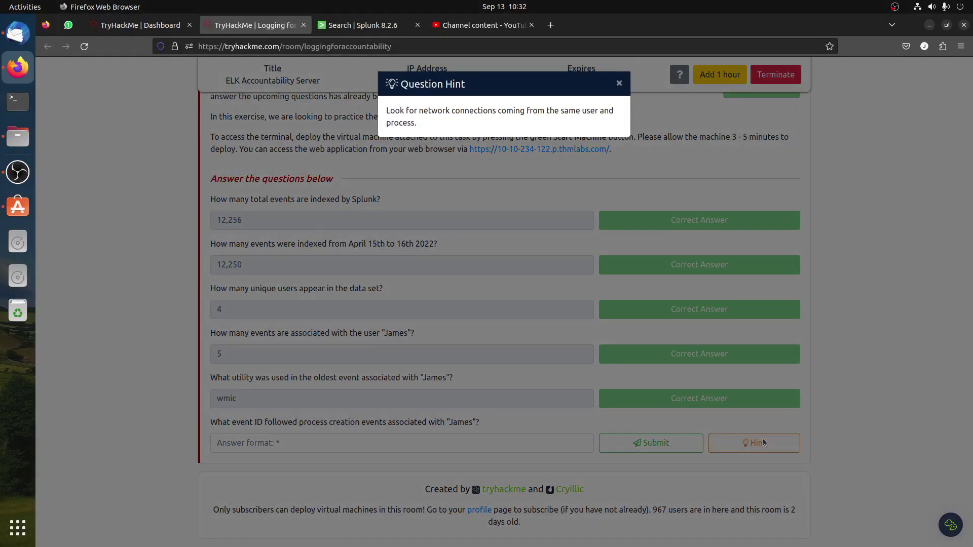
pyautogui.click(628, 281)
pyautogui.click(370, 25)
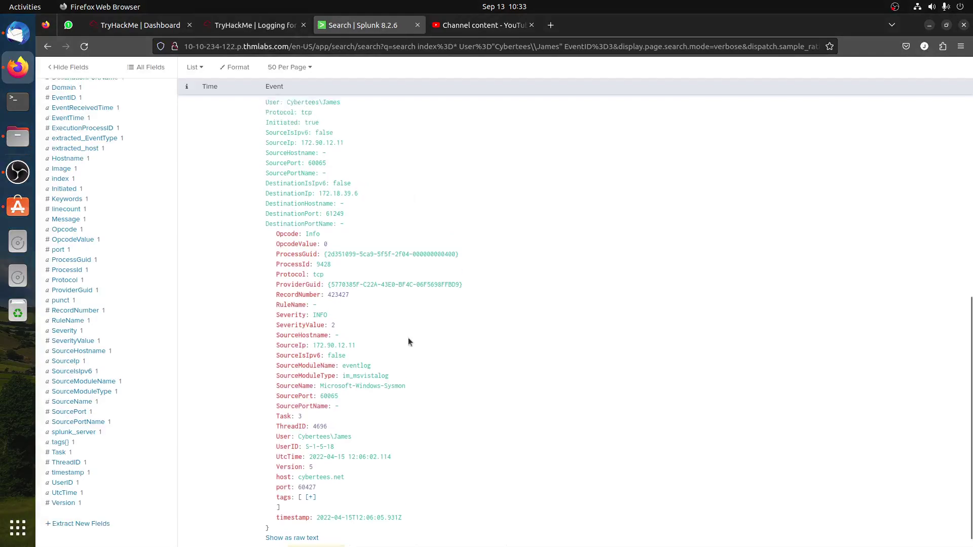
pyautogui.scroll(10, 408, 337)
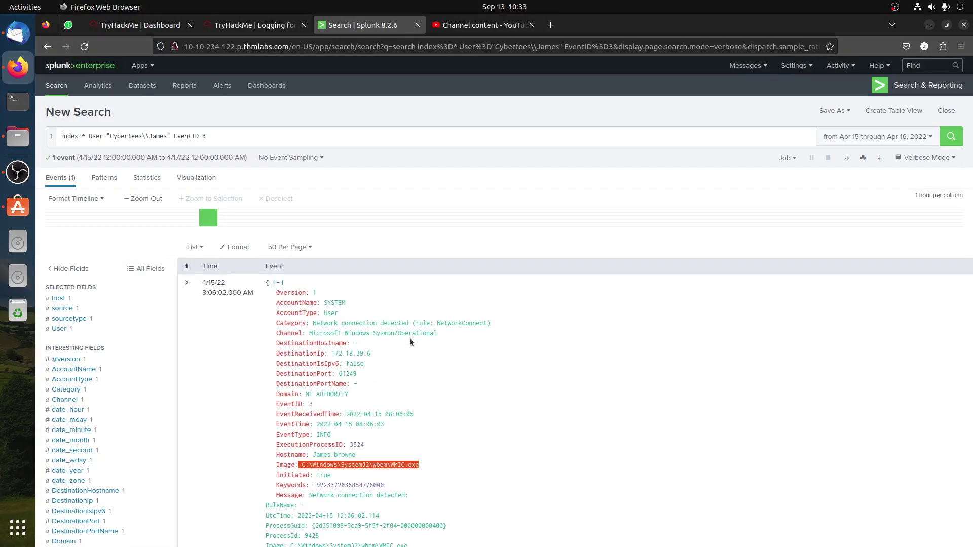
pyautogui.scroll(-8, 411, 342)
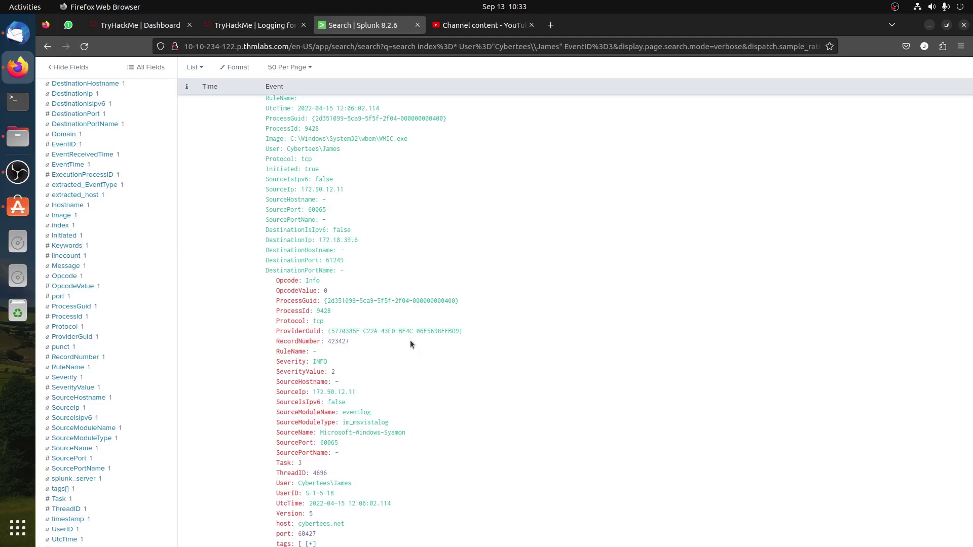
pyautogui.scroll(3, 409, 340)
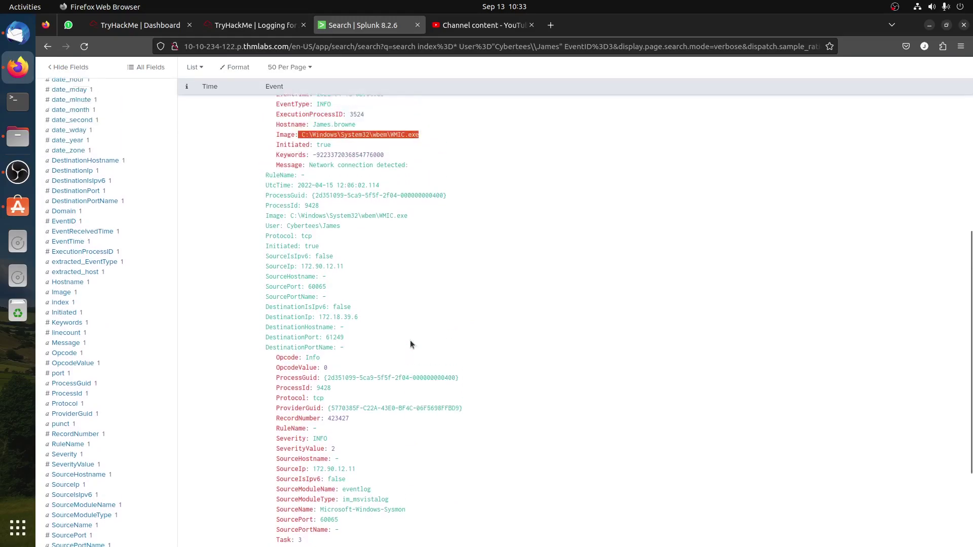
pyautogui.moveTo(339, 263); pyautogui.dragTo(245, 267)
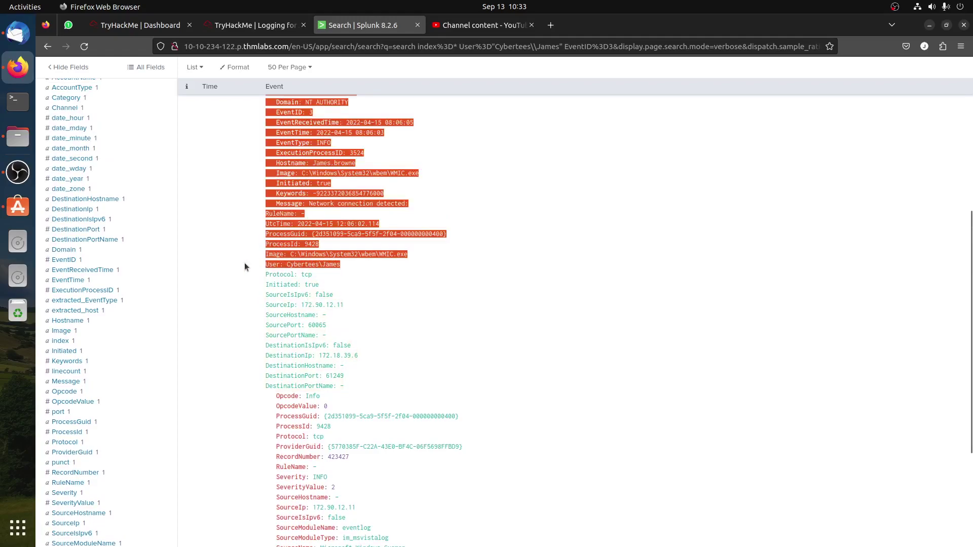
pyautogui.click(442, 303)
pyautogui.scroll(5, 415, 296)
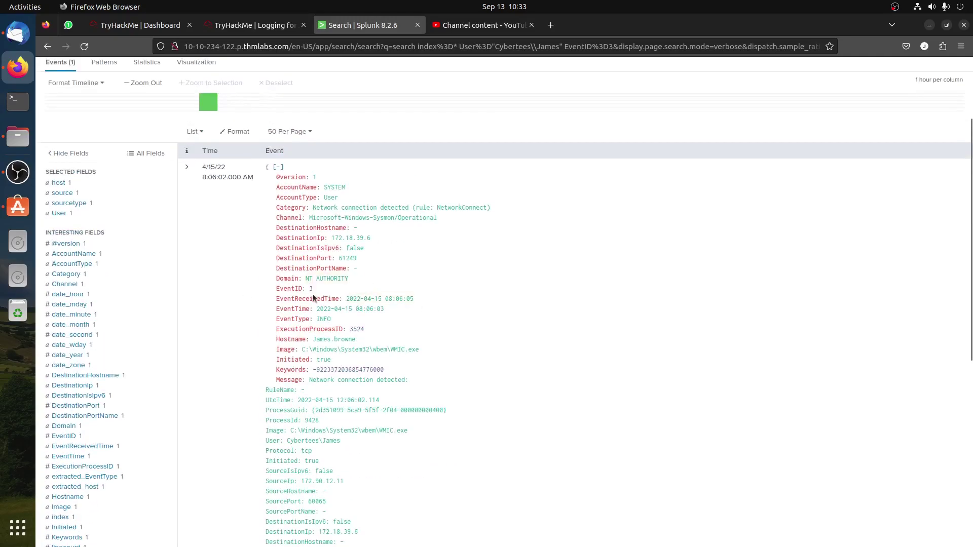
pyautogui.moveTo(318, 290); pyautogui.dragTo(263, 289)
pyautogui.moveTo(418, 350); pyautogui.dragTo(379, 349)
# Answer the follow-up event ID question with 3 and submit it
pyautogui.hotkey('ctrl', 'pageup')
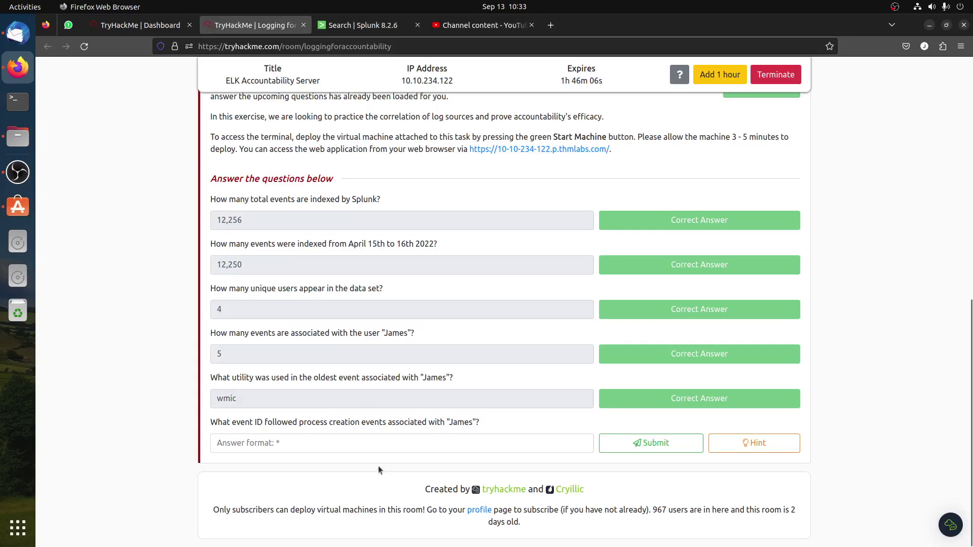
pyautogui.click(350, 449)
pyautogui.write('3')
pyautogui.click(651, 443)
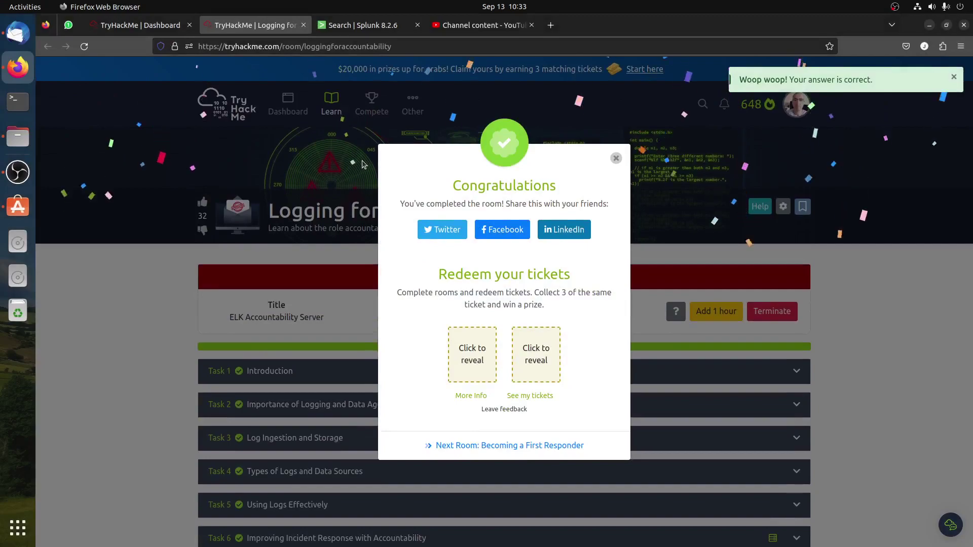
# Remove the EventID=3 filter from the Splunk query and rerun the search for all James's events
pyautogui.click(347, 26)
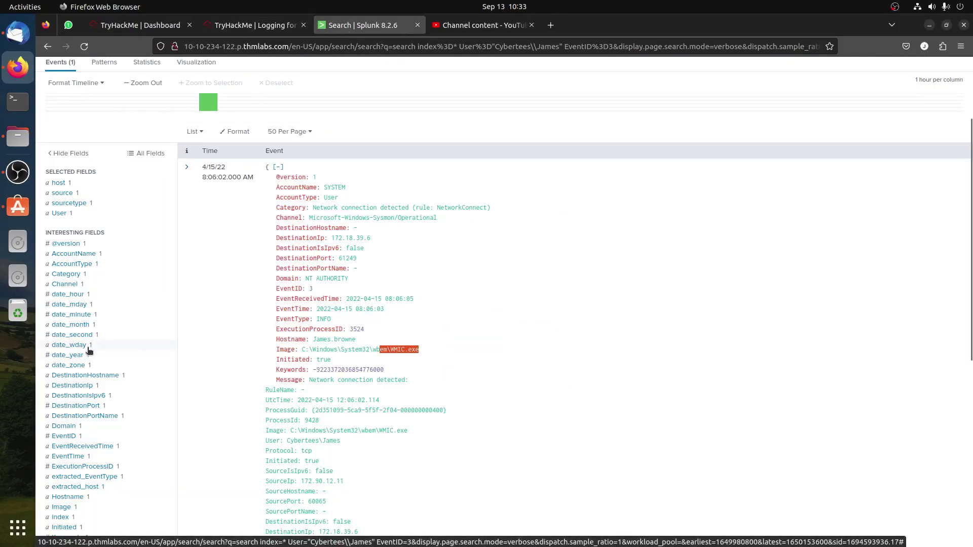
pyautogui.scroll(3, 90, 342)
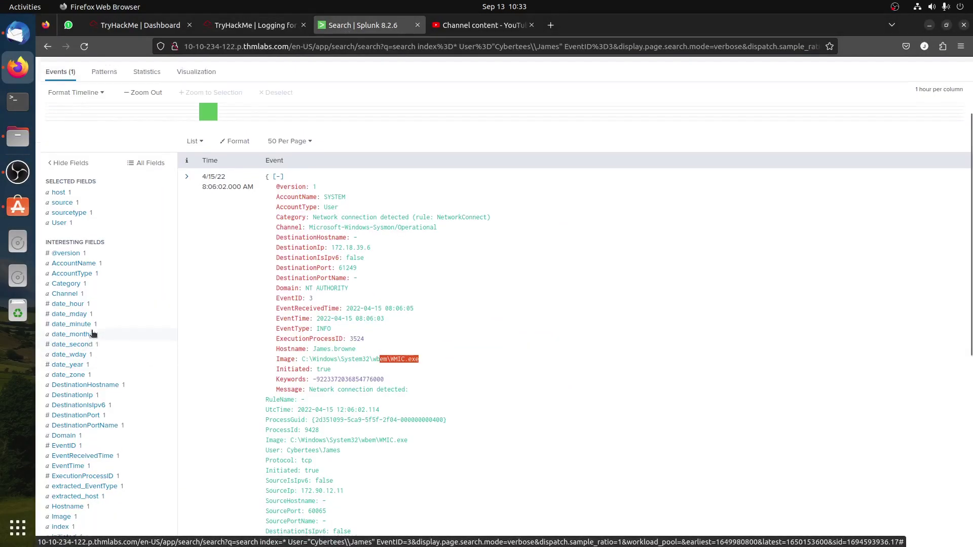
pyautogui.moveTo(170, 136); pyautogui.dragTo(516, 181)
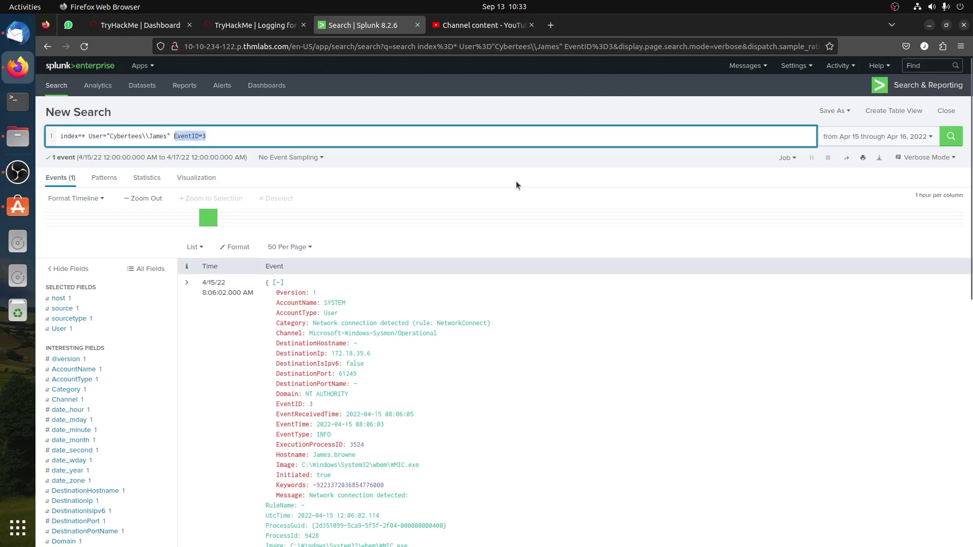
pyautogui.press('BackSpace')
pyautogui.press('Return')
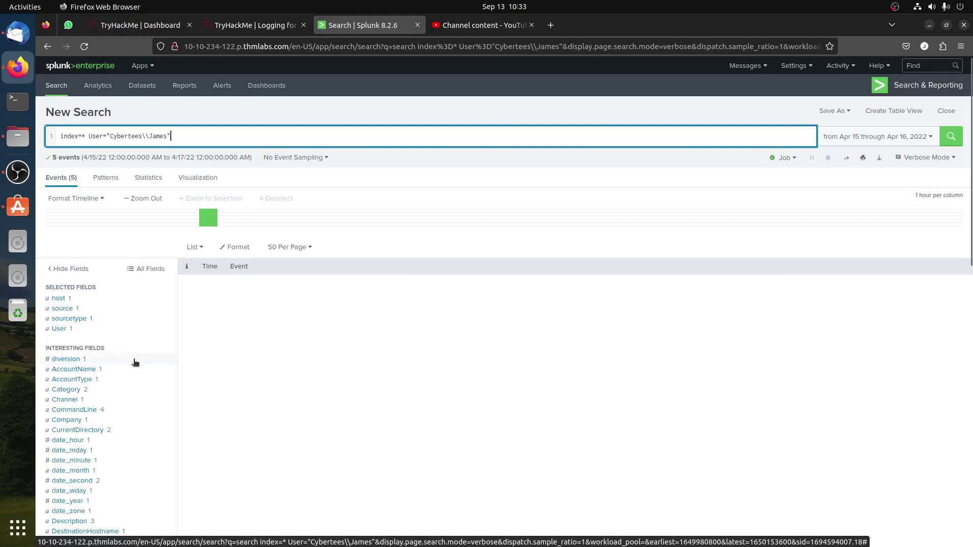
# Scroll through James's five events and note the WMIC process creation event's EventID 1
pyautogui.scroll(-5, 135, 358)
pyautogui.scroll(-1, 135, 362)
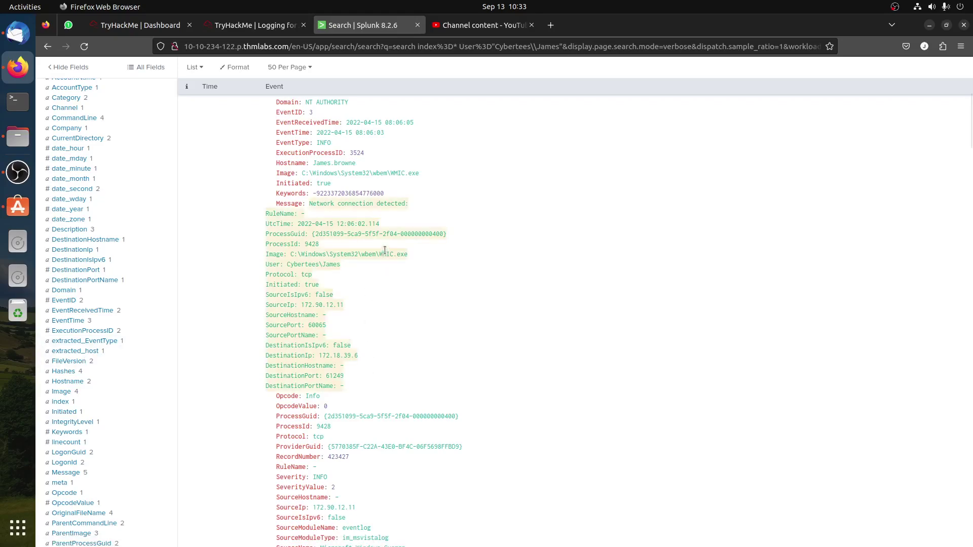
pyautogui.scroll(-20, 390, 268)
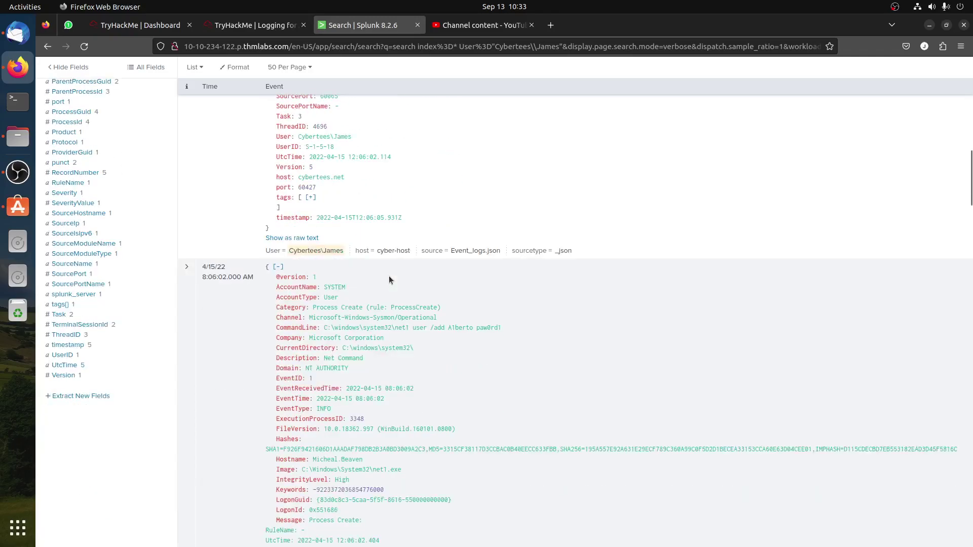
pyautogui.scroll(-20, 397, 326)
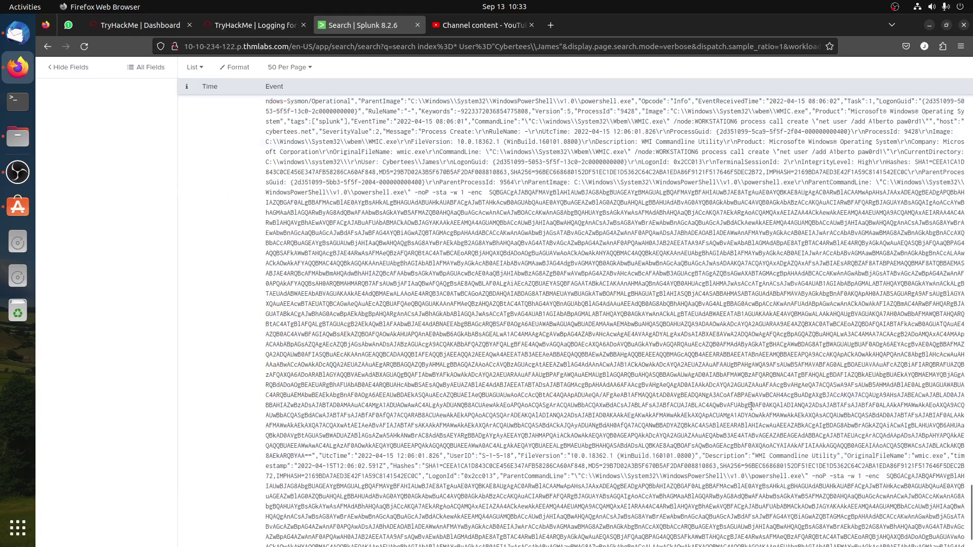
pyautogui.scroll(2, 752, 405)
pyautogui.scroll(2, 752, 410)
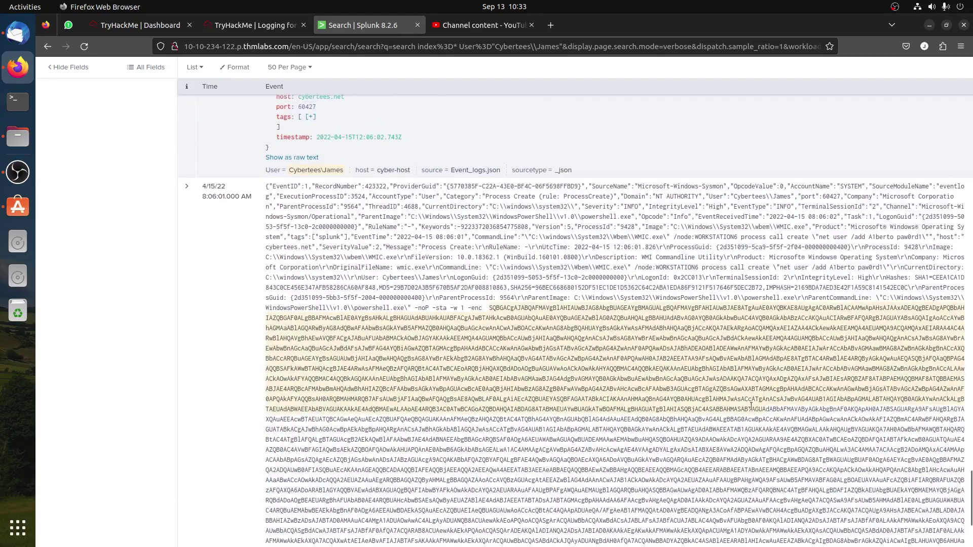
pyautogui.scroll(2, 752, 405)
pyautogui.scroll(8, 548, 373)
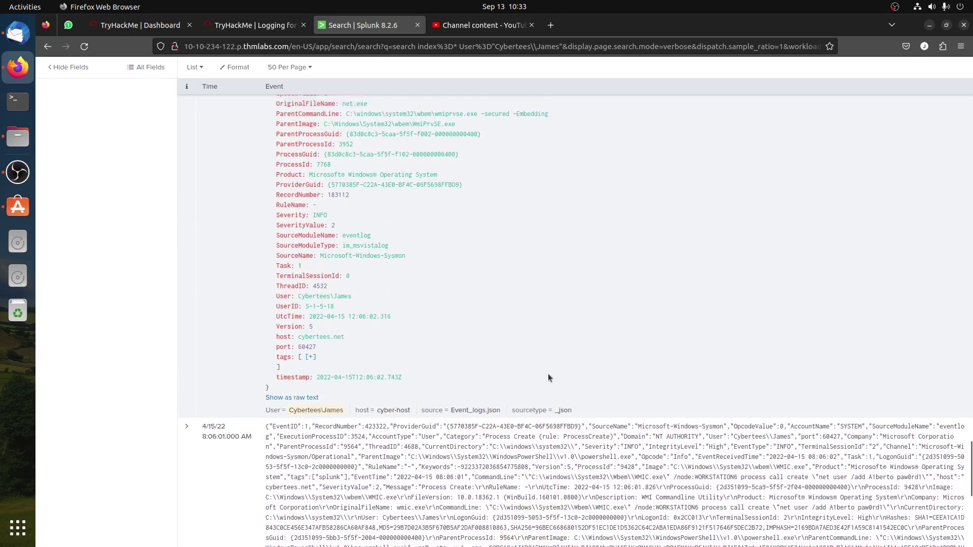
pyautogui.scroll(-16, 555, 414)
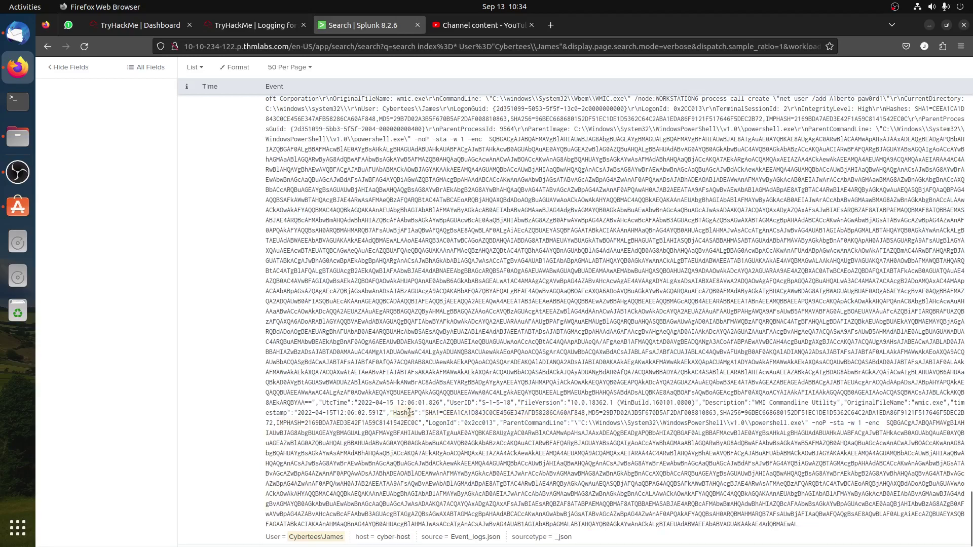
pyautogui.scroll(3, 408, 418)
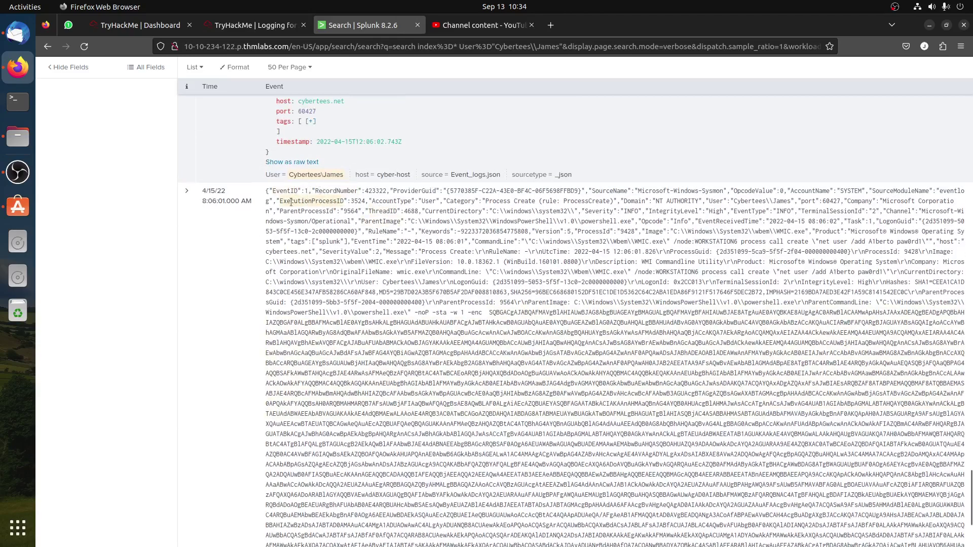
pyautogui.moveTo(309, 192); pyautogui.dragTo(301, 192)
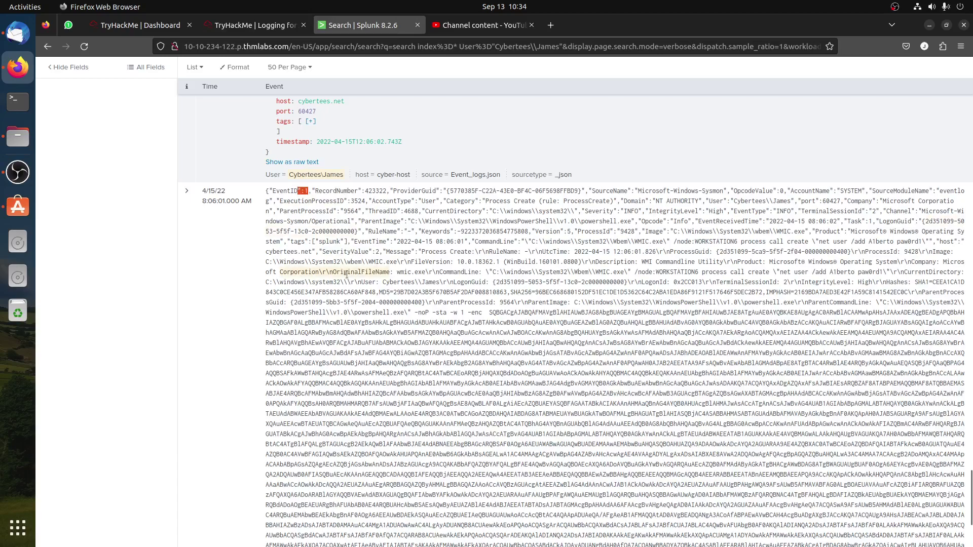
pyautogui.scroll(10, 459, 350)
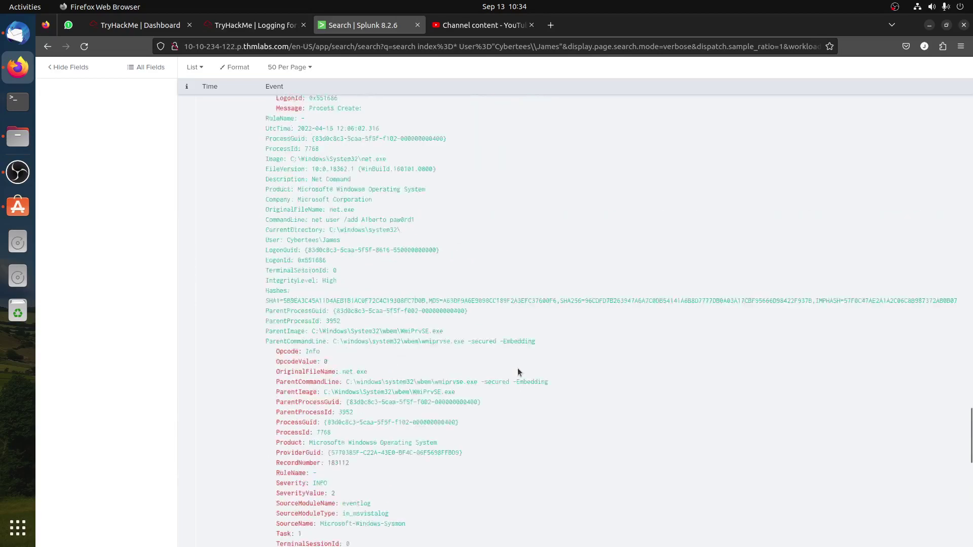
pyautogui.scroll(7, 524, 364)
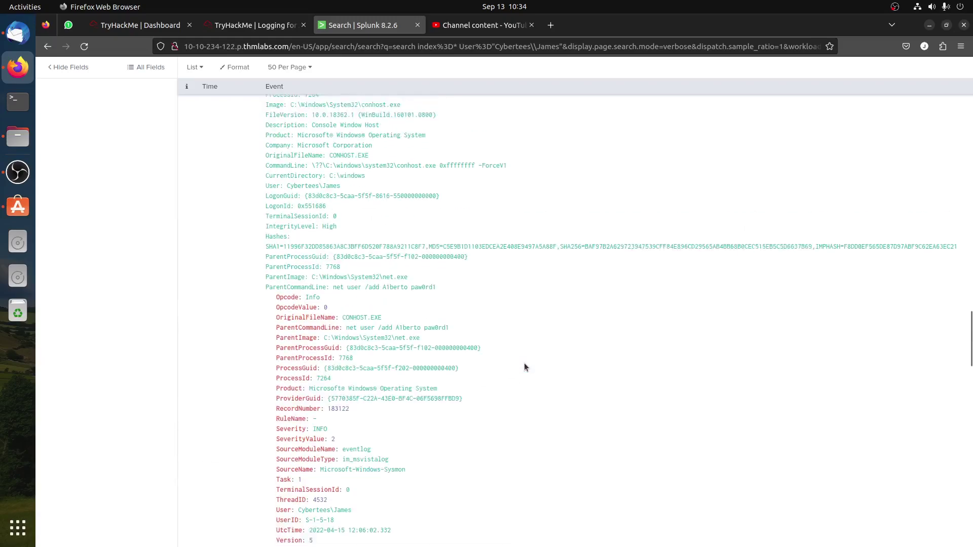
pyautogui.scroll(2, 525, 366)
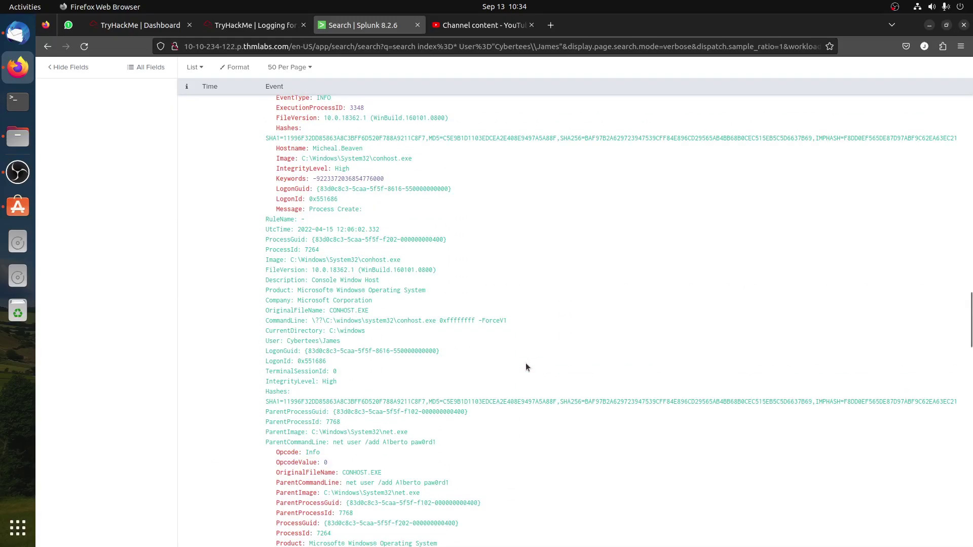
pyautogui.scroll(8, 525, 362)
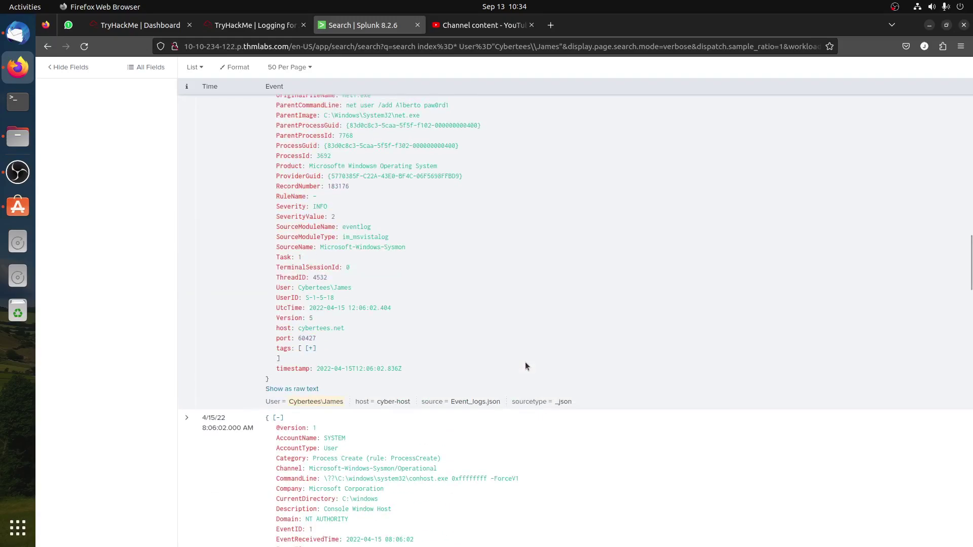
pyautogui.scroll(-1, 525, 365)
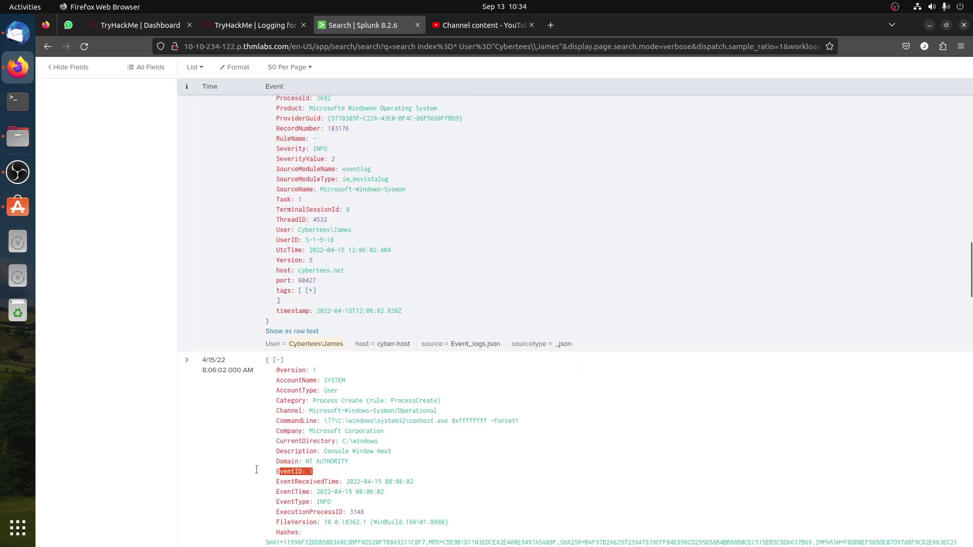
# Locate the following WMIC network connection event and mark its EventID 3
pyautogui.moveTo(256, 470); pyautogui.dragTo(400, 355)
pyautogui.click(400, 355)
pyautogui.scroll(5, 400, 355)
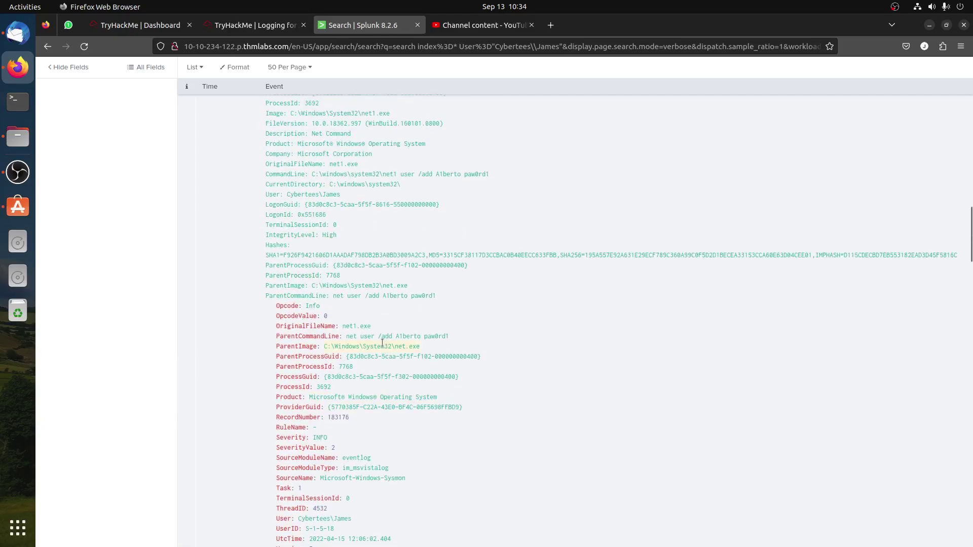
pyautogui.scroll(7, 382, 343)
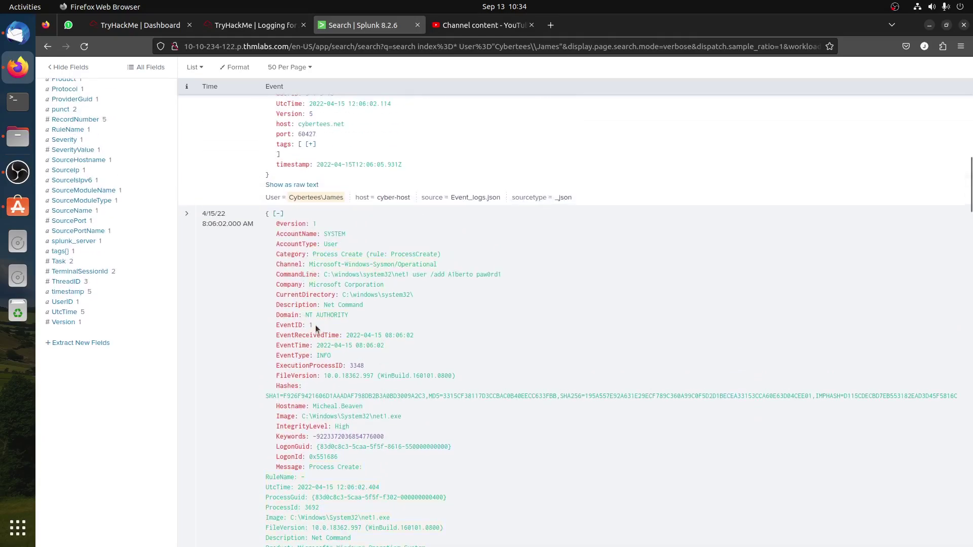
pyautogui.moveTo(304, 325); pyautogui.dragTo(266, 214)
pyautogui.scroll(11, 371, 290)
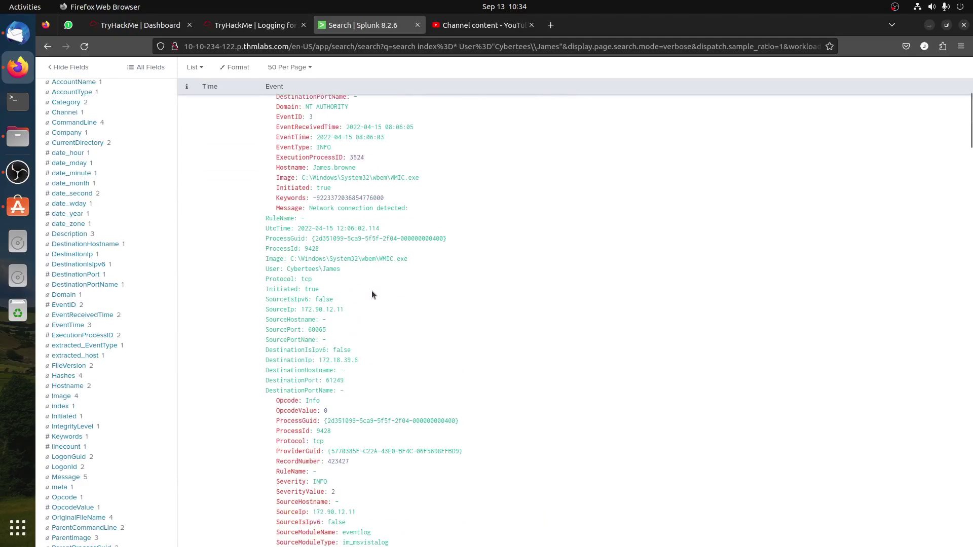
pyautogui.scroll(2, 372, 295)
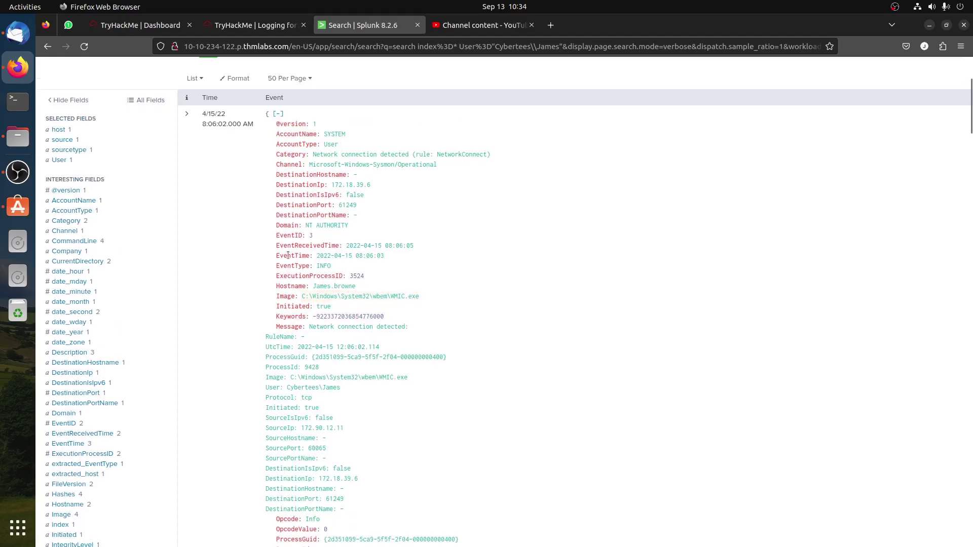
pyautogui.moveTo(313, 238); pyautogui.dragTo(274, 238)
pyautogui.scroll(1, 385, 310)
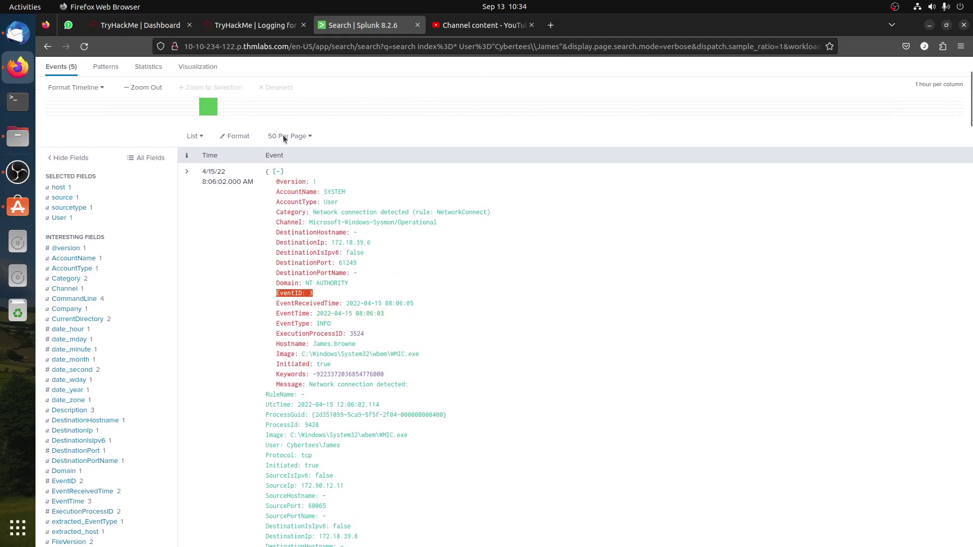
pyautogui.scroll(-15, 448, 379)
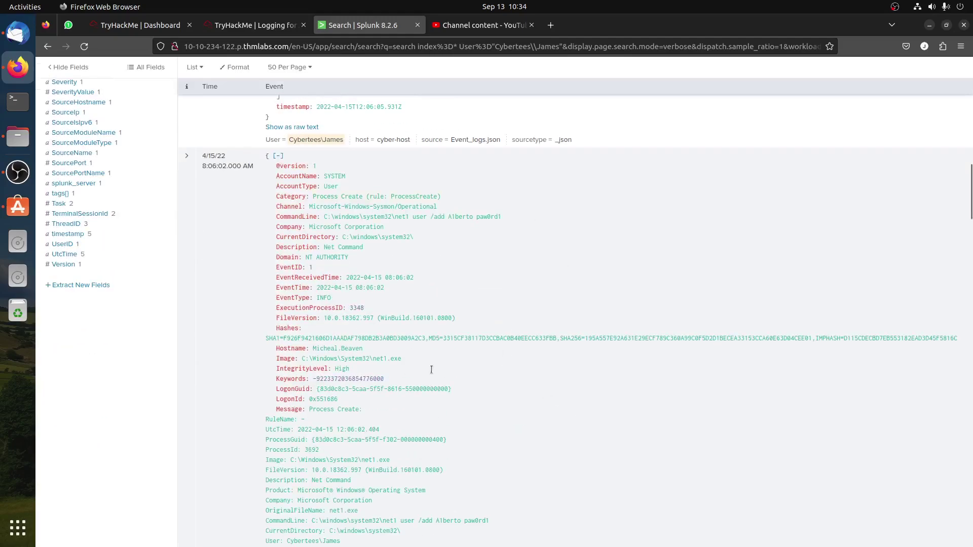
pyautogui.scroll(15, 472, 373)
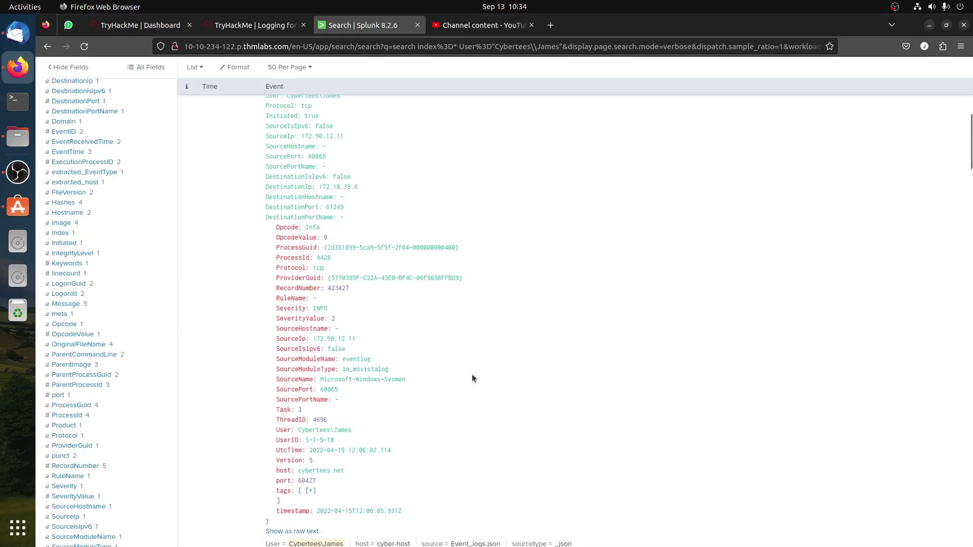
# Dismiss the TryHackMe Congratulations message and scroll down to Task 6's questions
pyautogui.click(254, 25)
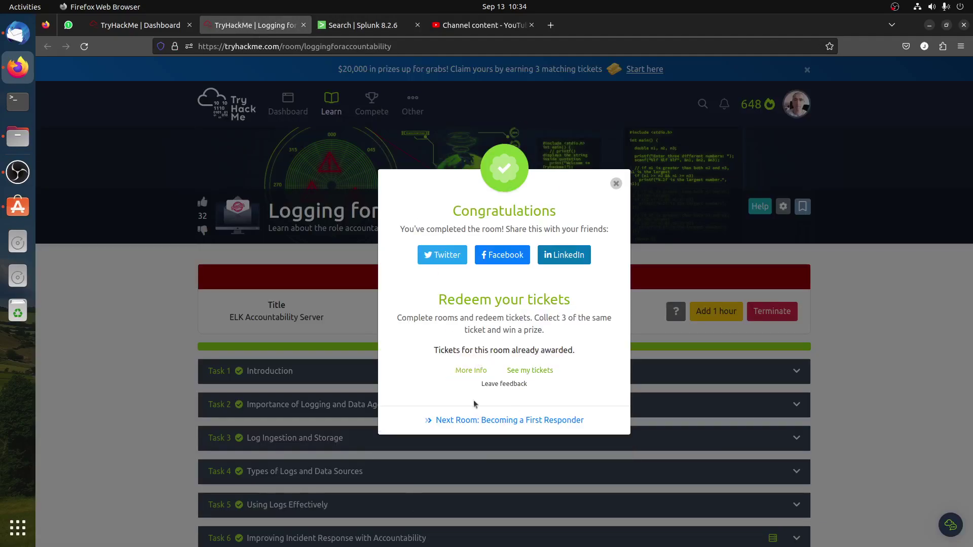
pyautogui.click(616, 184)
pyautogui.scroll(-5, 445, 397)
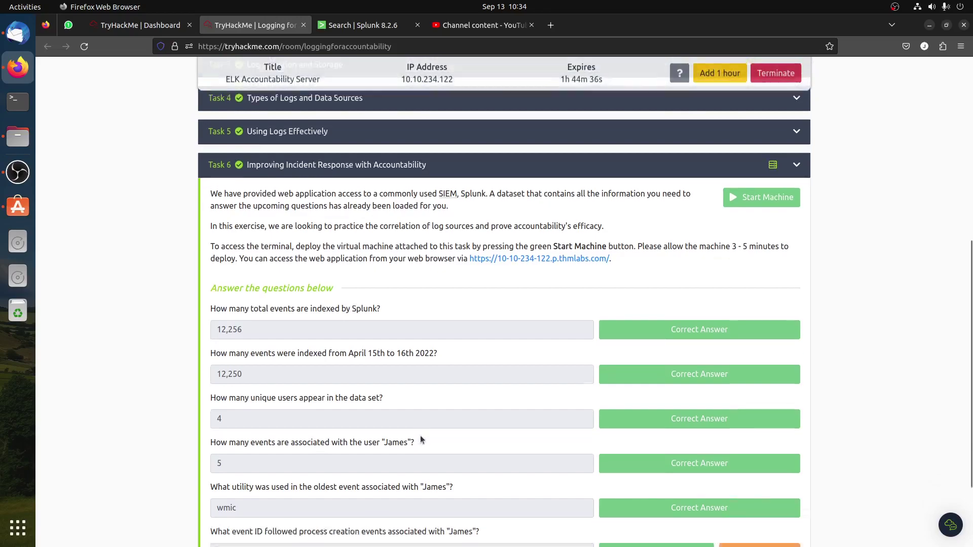
# Compare the final event ID question, answered 3, against James's Splunk results
pyautogui.click(362, 25)
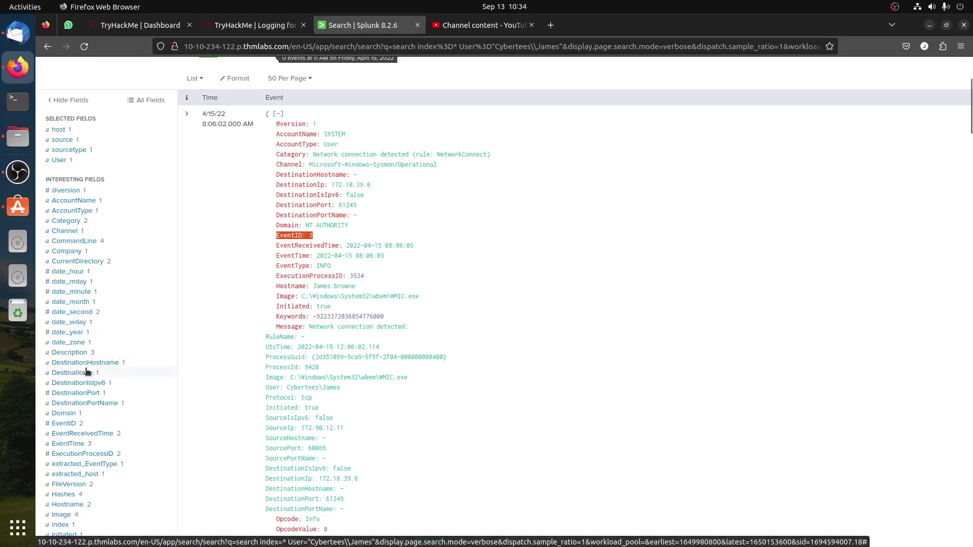
pyautogui.click(249, 25)
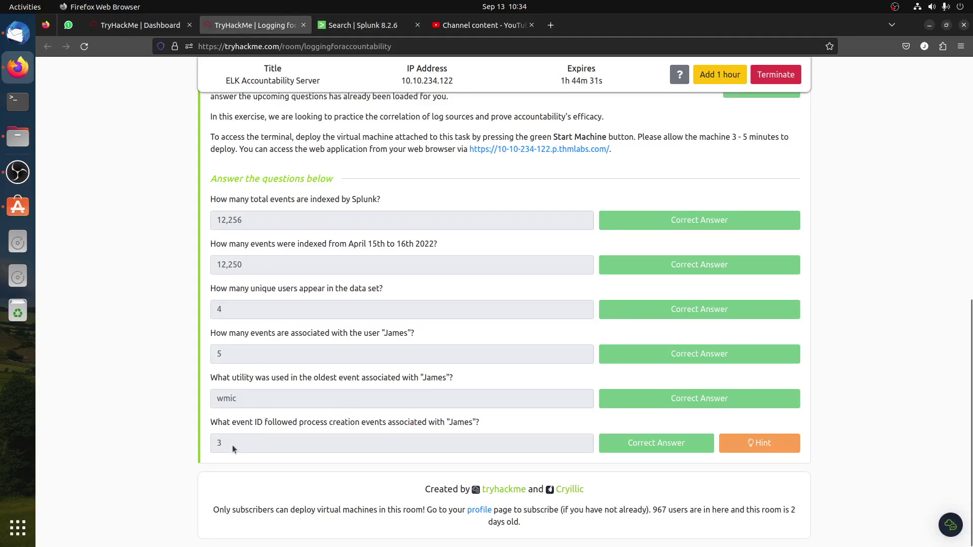
pyautogui.tripleClick(302, 422)
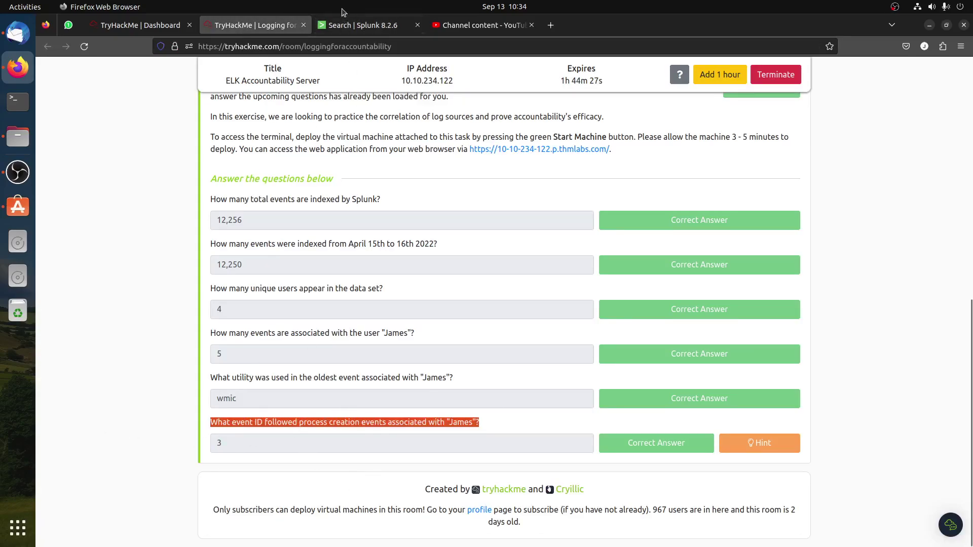
pyautogui.click(344, 24)
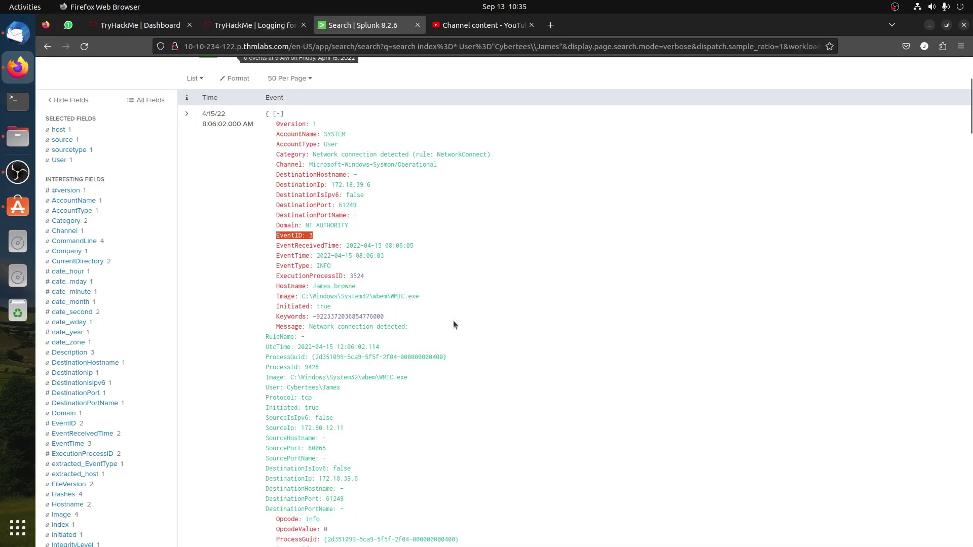
pyautogui.click(254, 25)
pyautogui.click(326, 420)
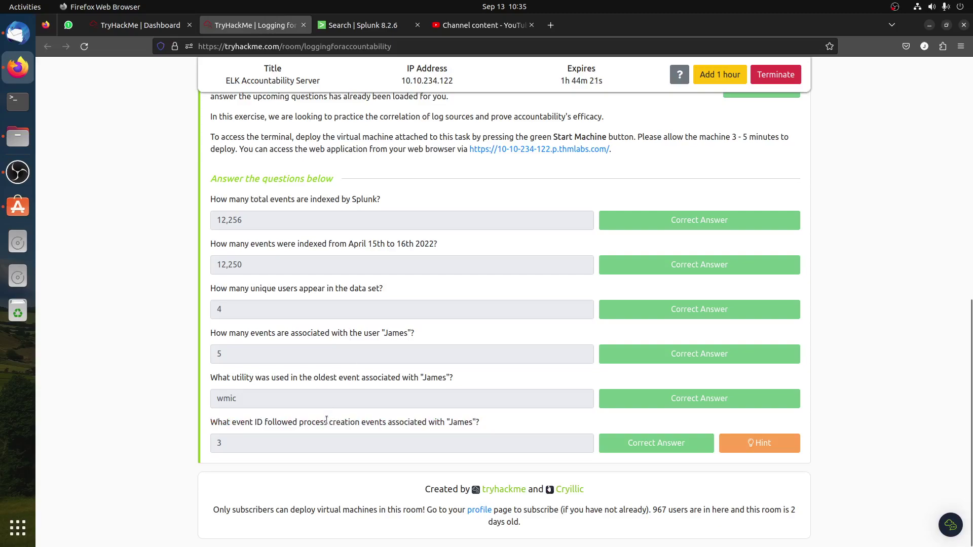
pyautogui.tripleClick(326, 420)
pyautogui.click(330, 196)
pyautogui.click(362, 25)
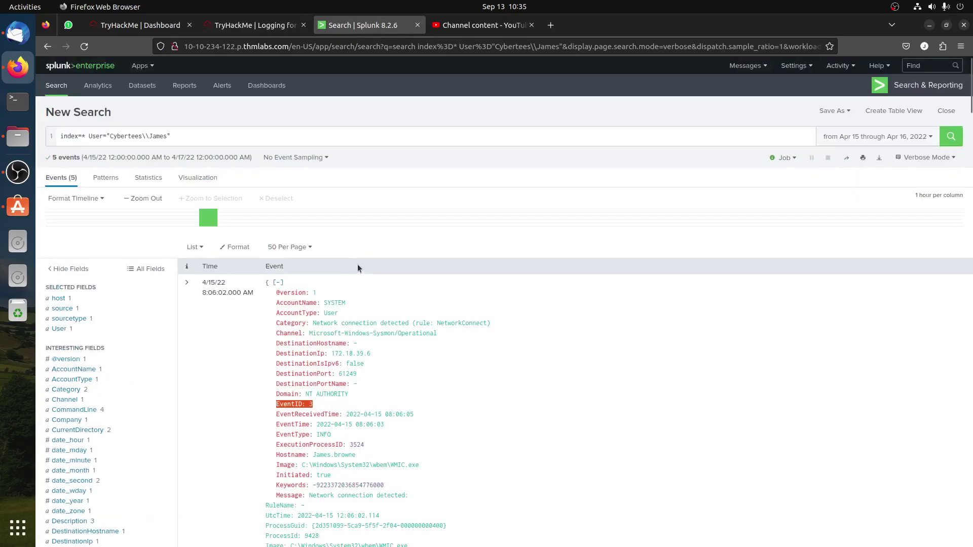
pyautogui.click(20, 179)
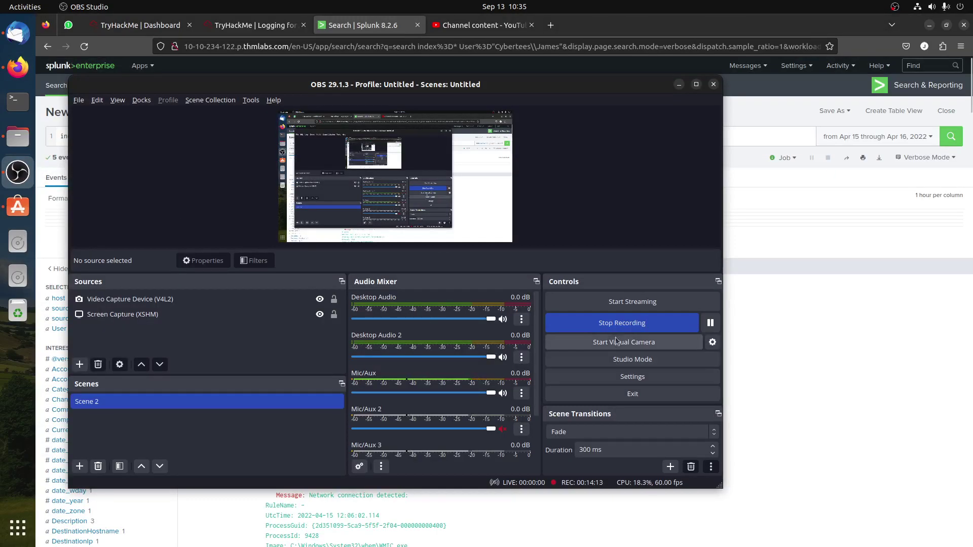